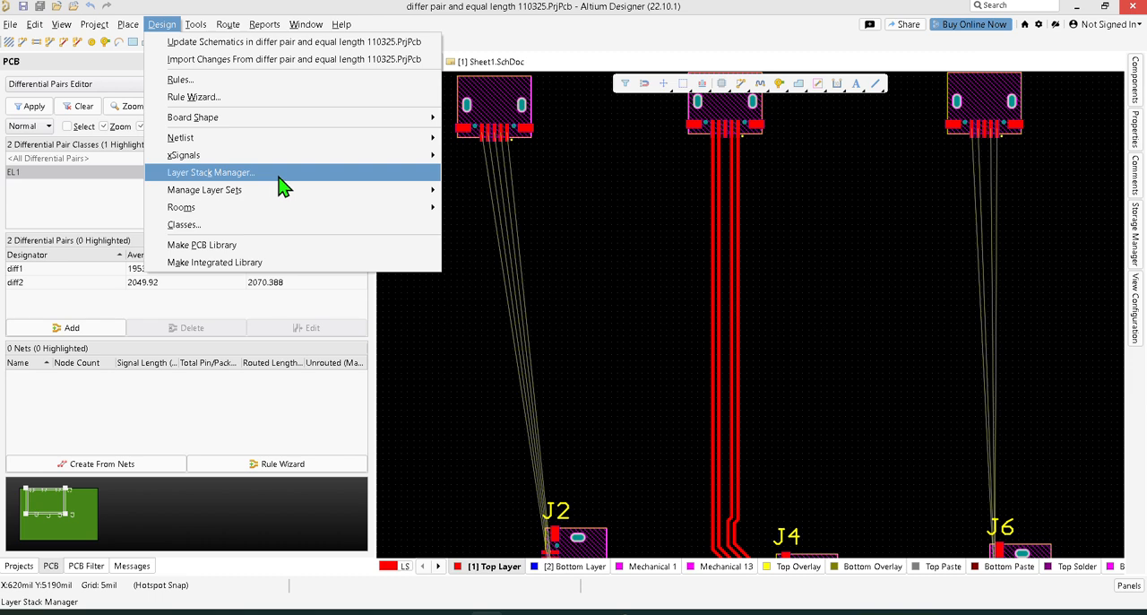
Step: Open the Layer Stack Manager for the PCB and dock the floating Properties panel along the side
left_click(280, 177)
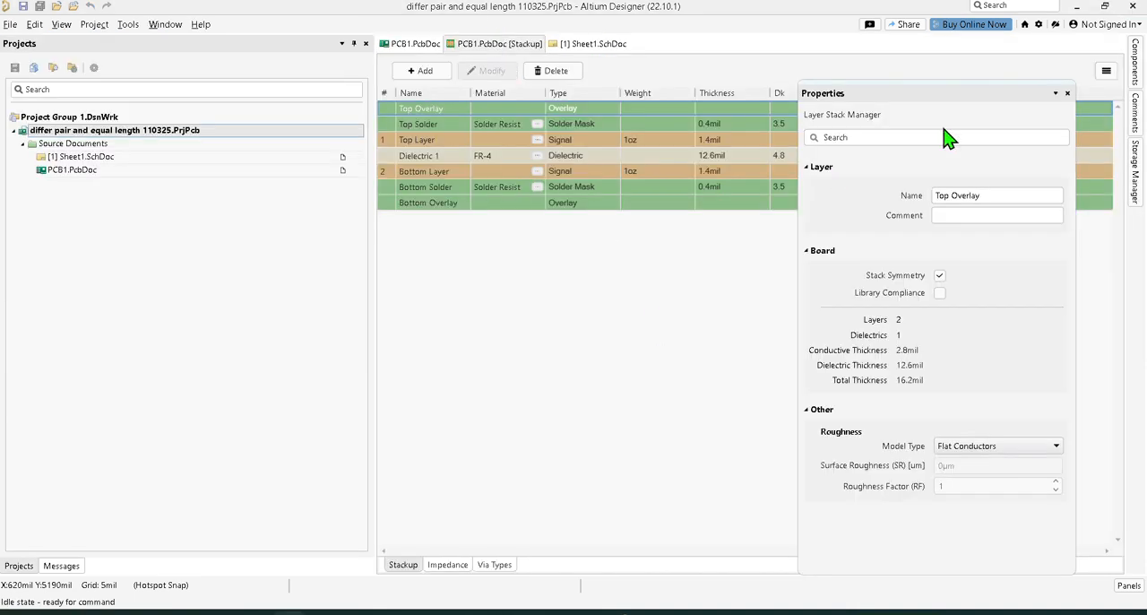
left_click_drag(977, 101, 1137, 171)
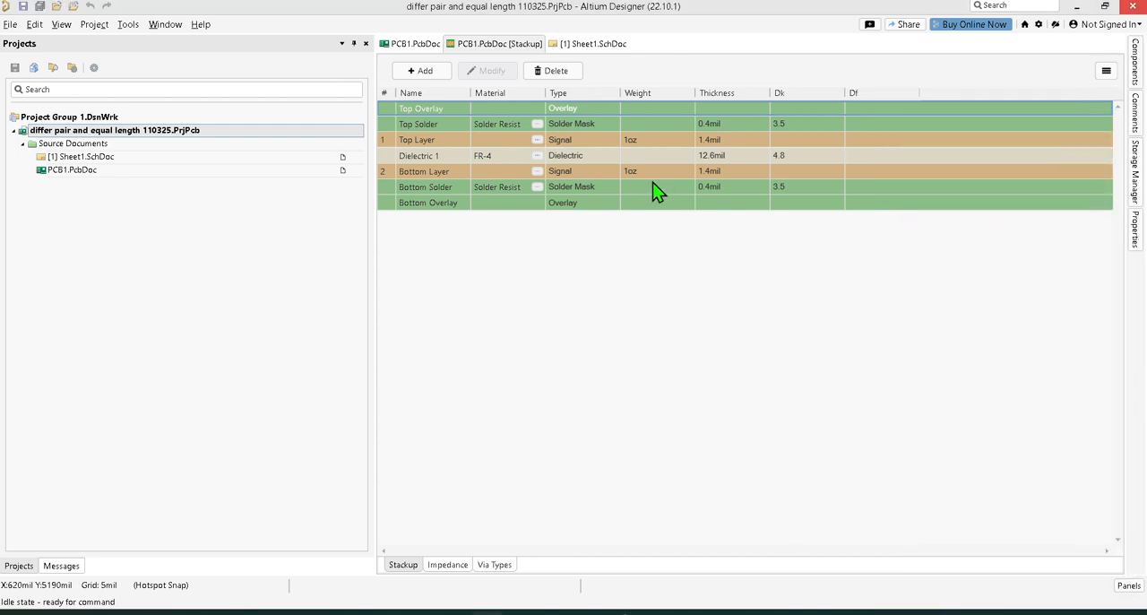
left_click(433, 72)
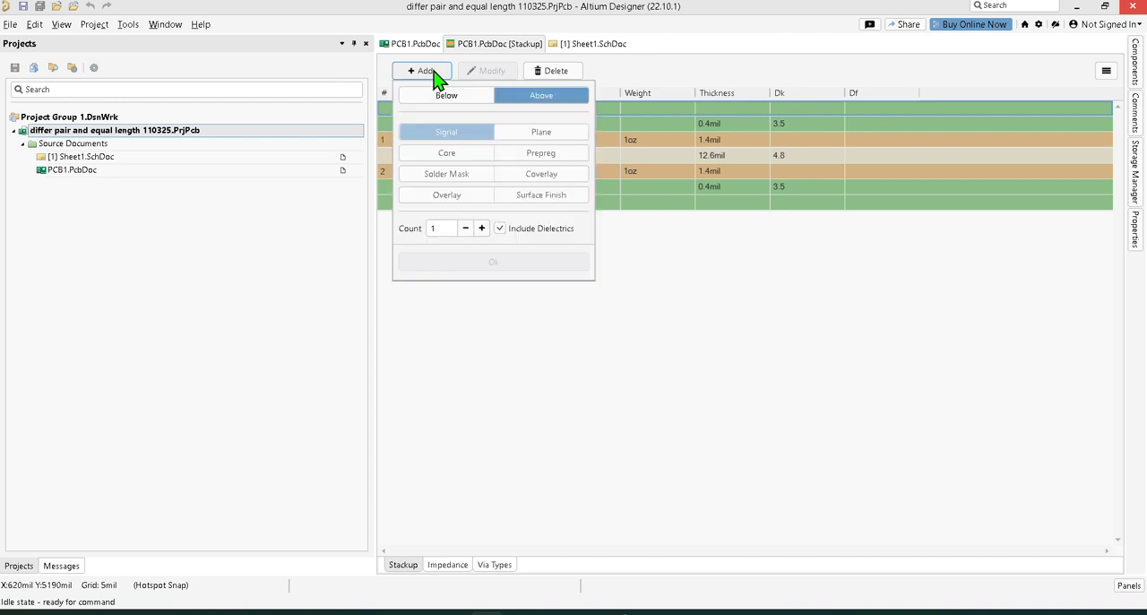
left_click(448, 98)
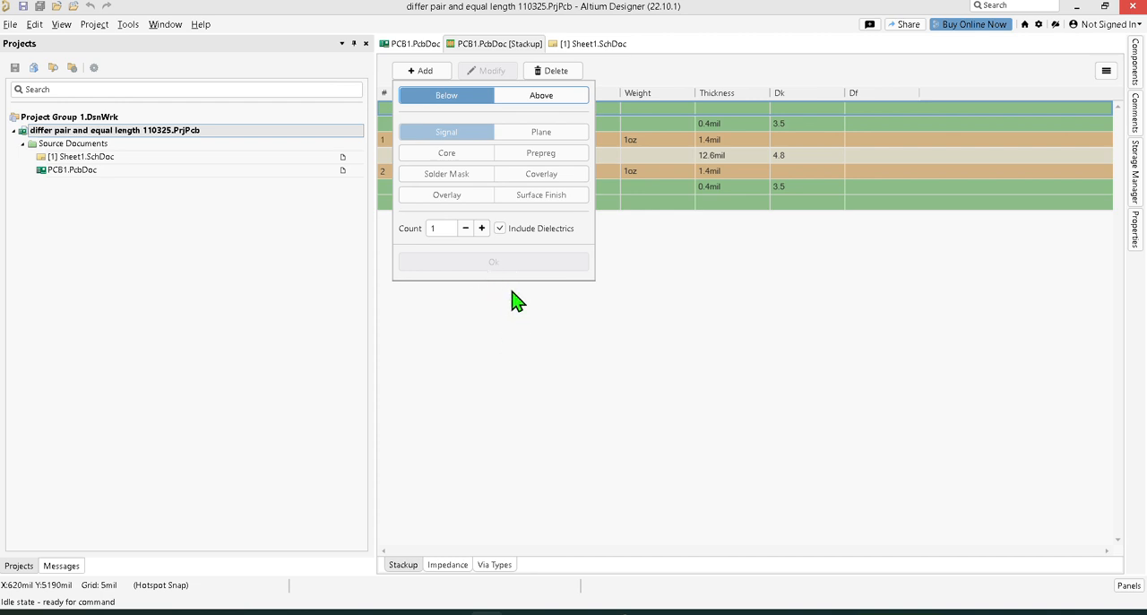
left_click(500, 228)
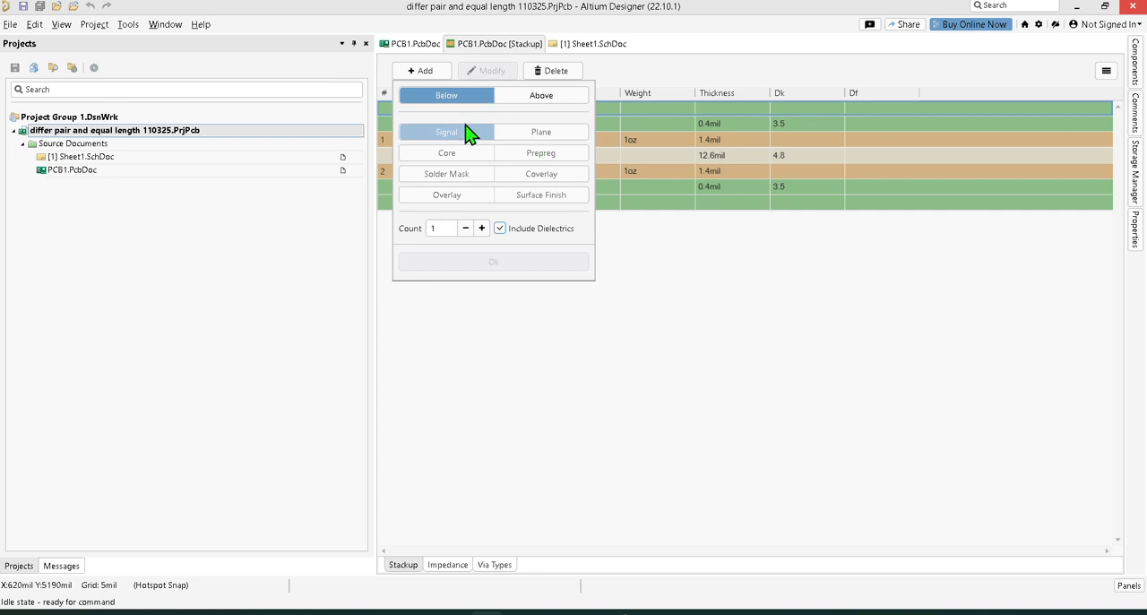
left_click(627, 330)
Step: Add one signal layer below Top Solder, with dielectrics included, to extend the symmetric stackup
left_click(432, 125)
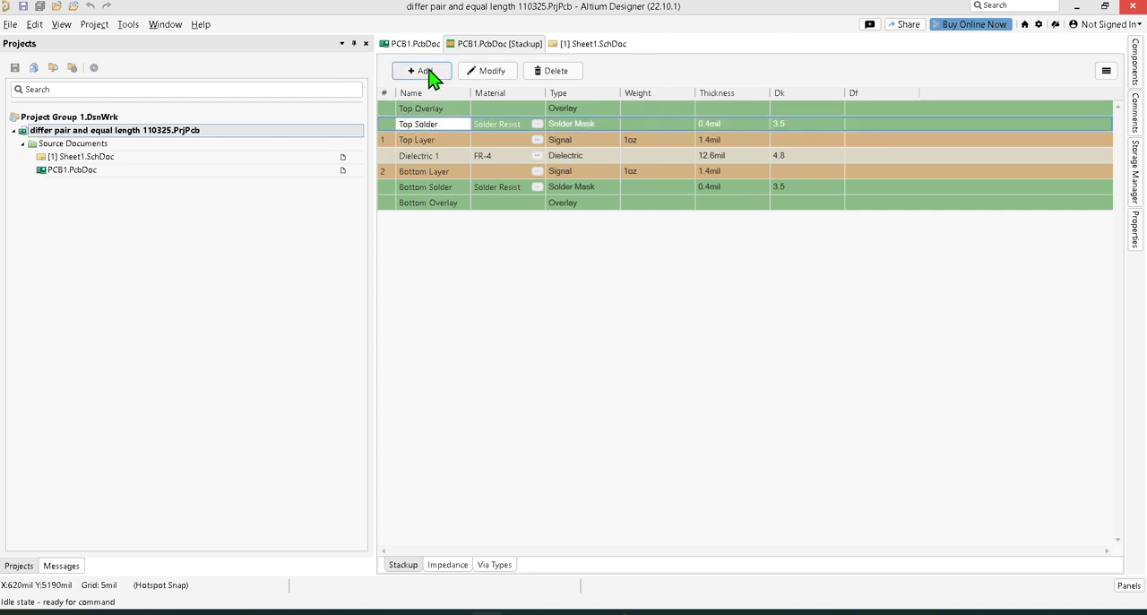
left_click(428, 71)
left_click(443, 99)
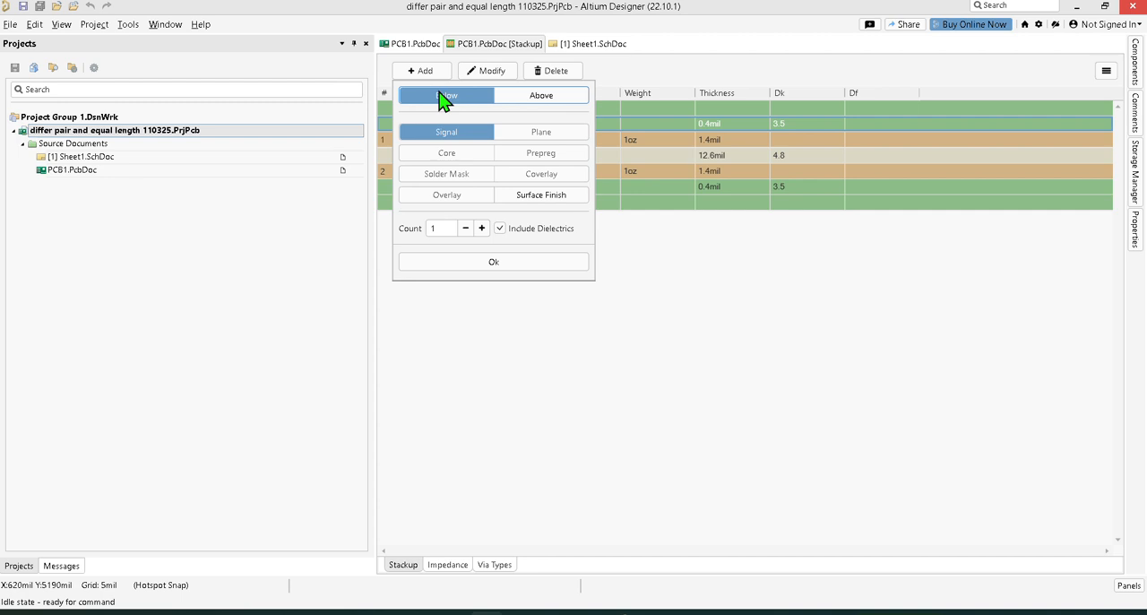
left_click(494, 265)
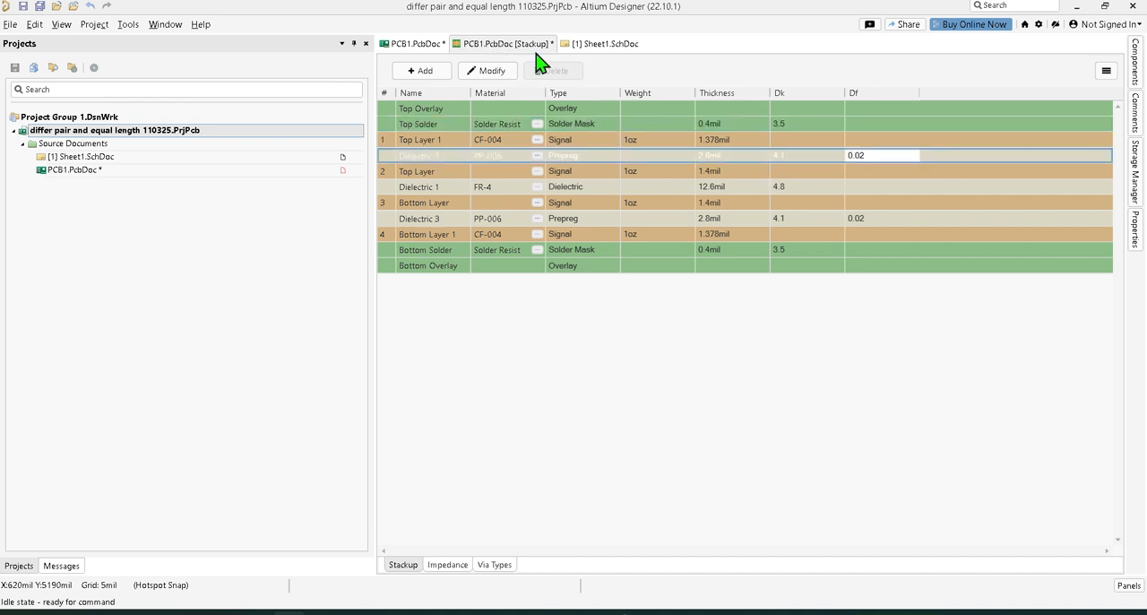
left_click(794, 160)
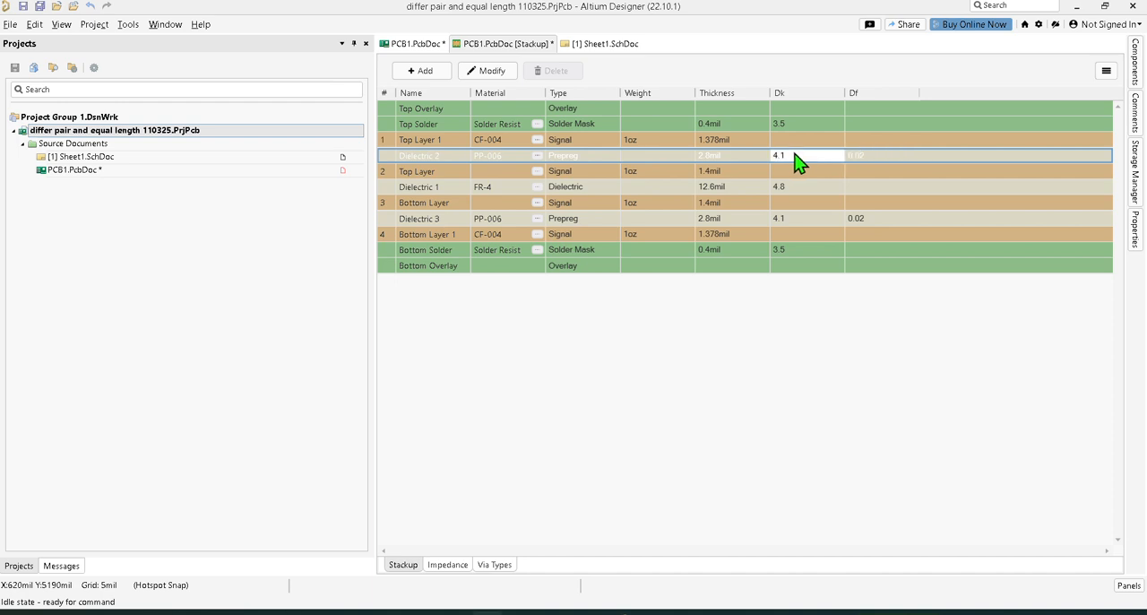
left_click(873, 160)
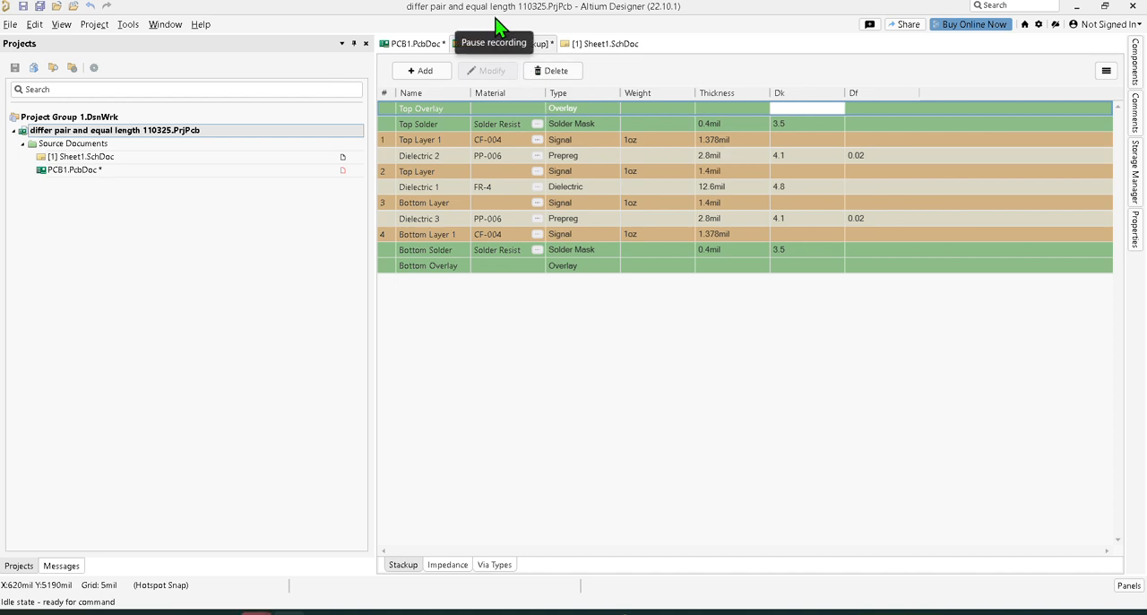
Step: Set the thickness of the inner signal layer named Top Layer to 0.6 mil
left_click(719, 173)
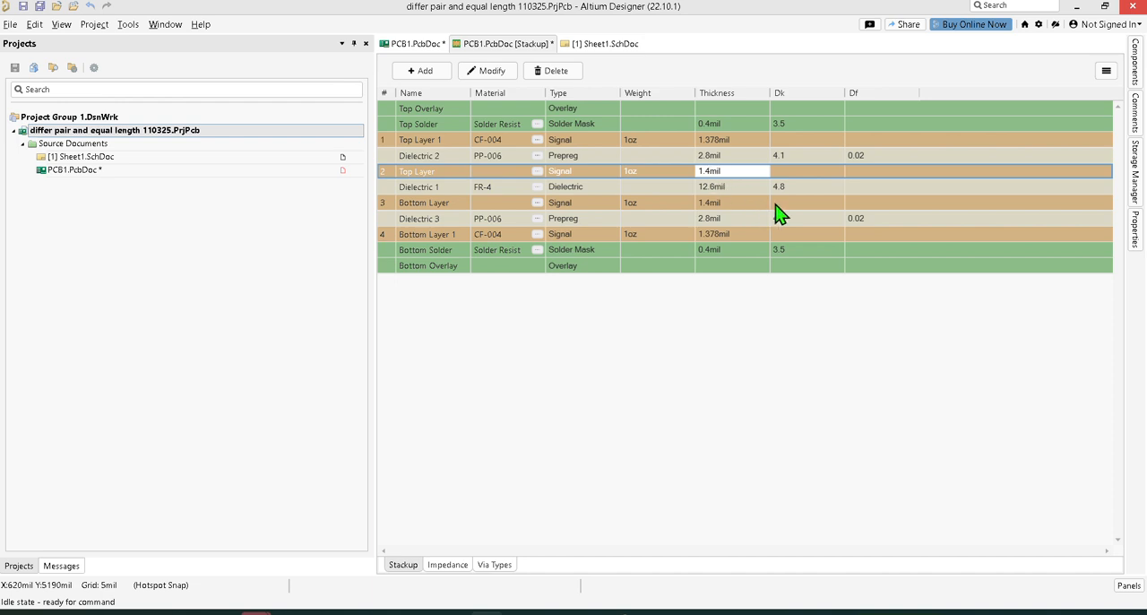
key("BackSpace")
key("BackSpace")
key("BackSpace")
type("0.6")
Step: Set the thickness of the Dielectric 2 prepreg to 3.01 mil
left_click(718, 156)
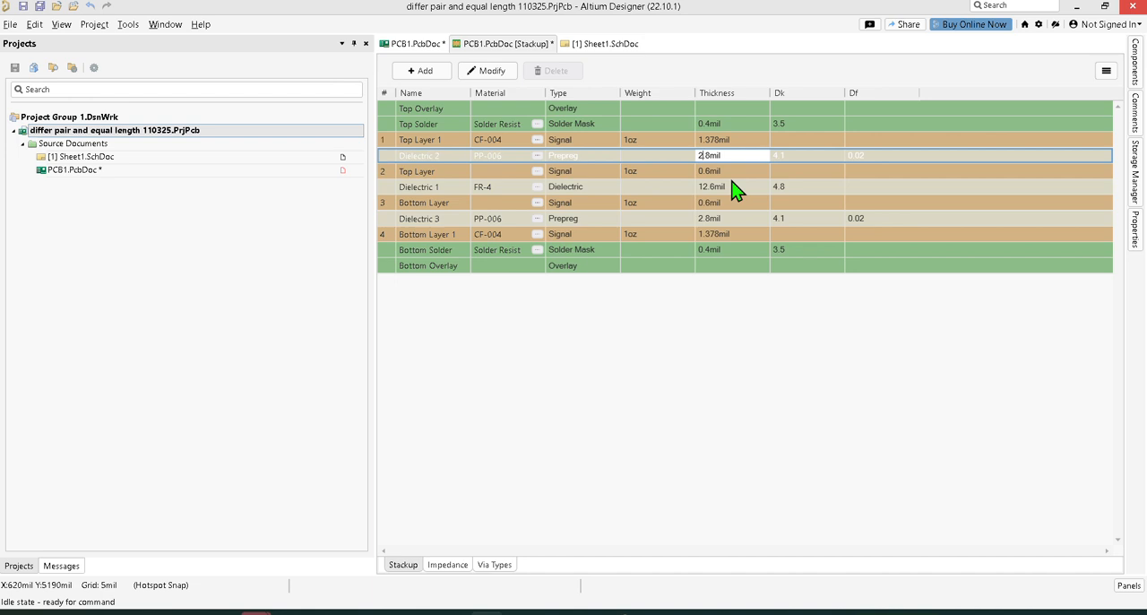
key("BackSpace")
type("3")
key("BackSpace")
type("01")
Step: Set the copper thickness of the outer Top Layer 1 to 1.38 mil
left_click(713, 142)
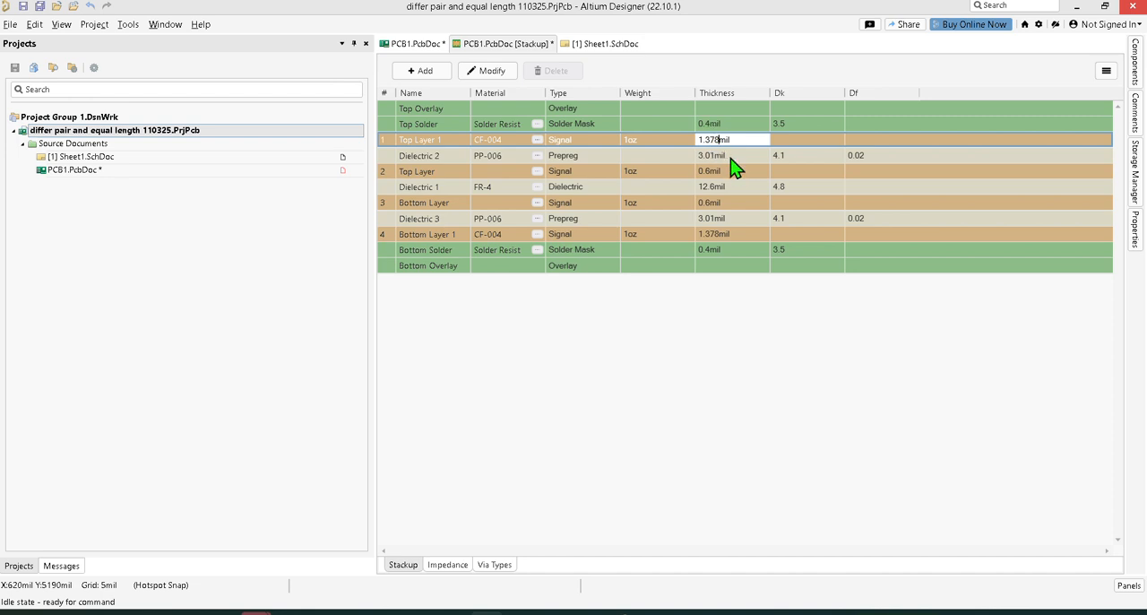
key("BackSpace")
key("BackSpace")
type("8")
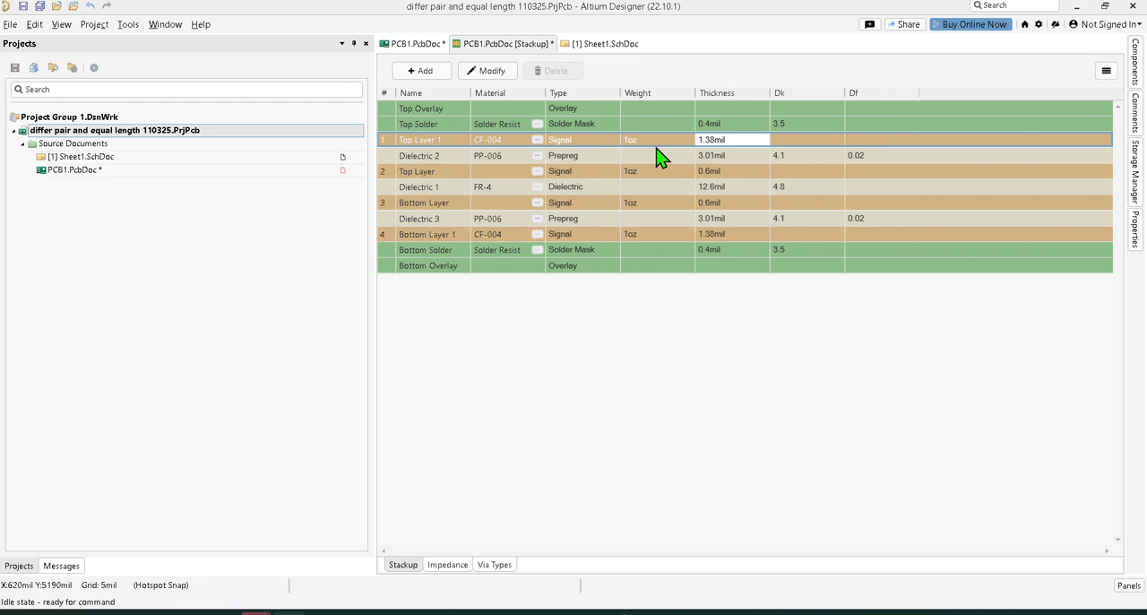
Step: Set the thickness of the Dielectric 1 FR-4 layer to 49.8 mil
left_click(718, 188)
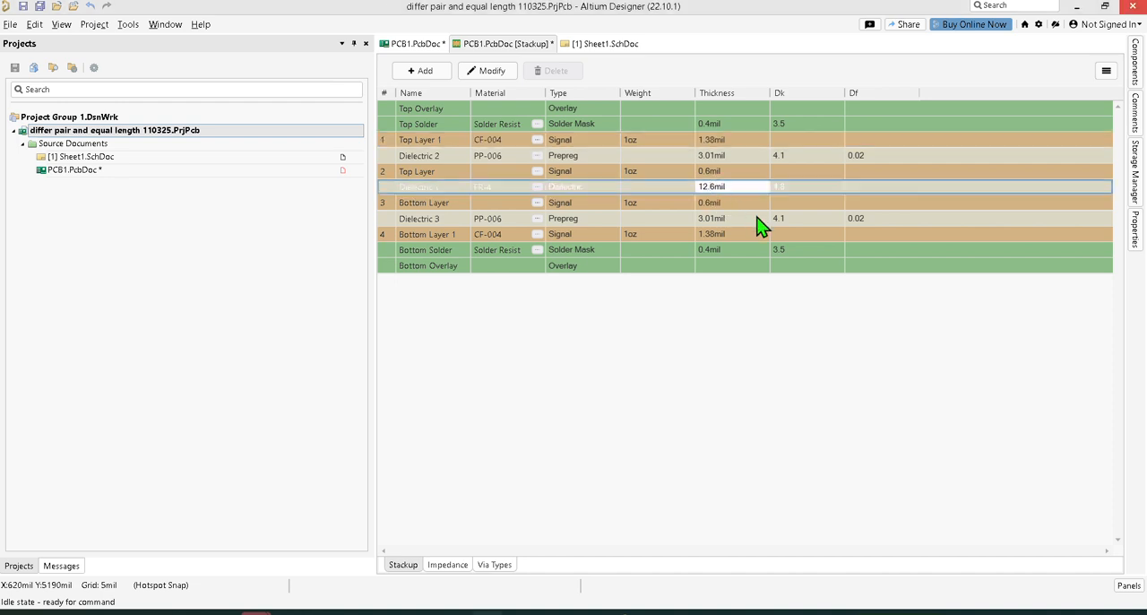
key("BackSpace")
key("BackSpace")
key("BackSpace")
key("BackSpace")
type("49.8")
Step: Add an impedance profile to the stackup and select its Top Layer 1 entry
left_click(447, 564)
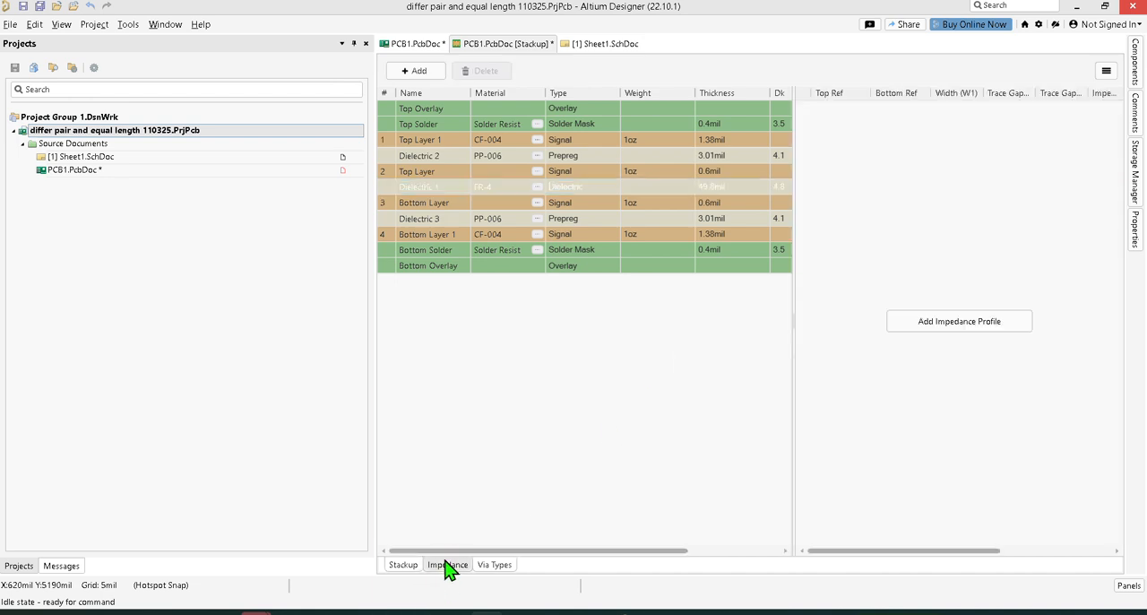
left_click(974, 324)
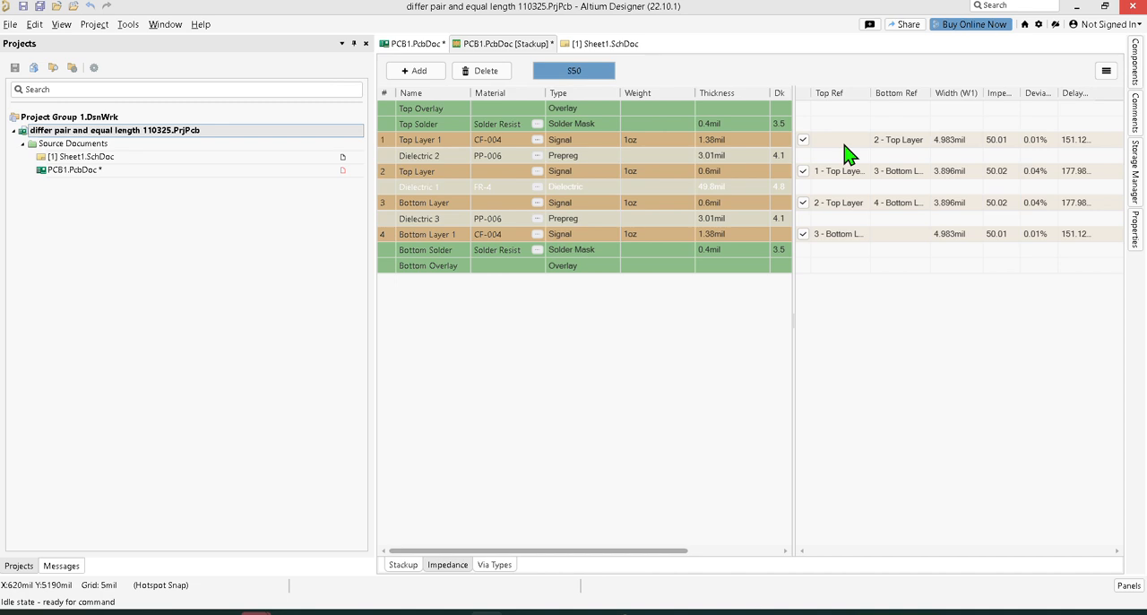
left_click(1136, 244)
left_click(863, 143)
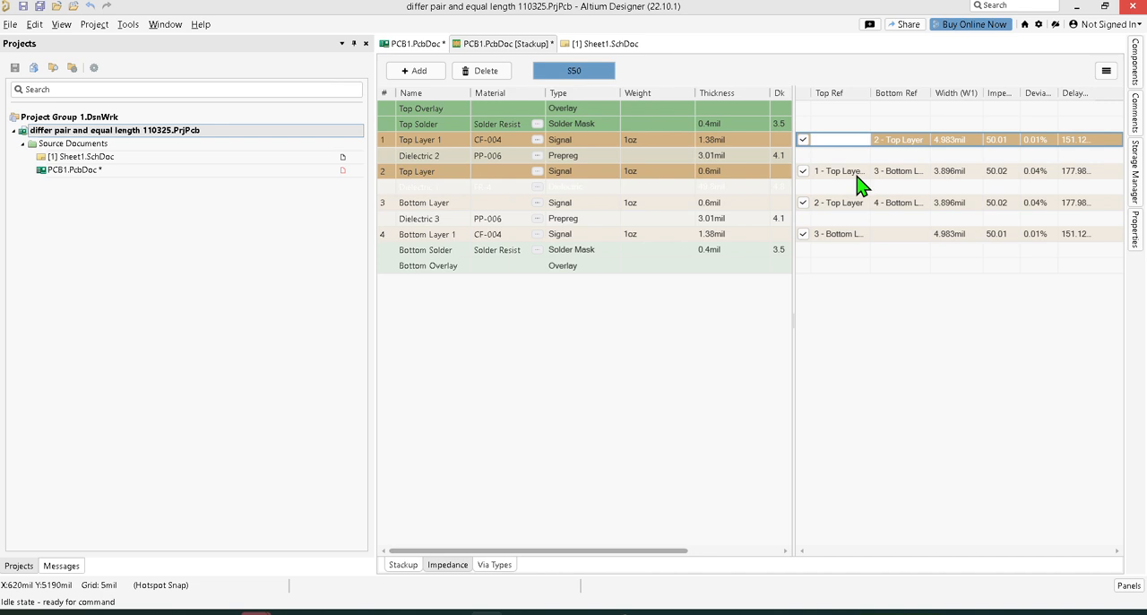
Step: Set the dielectric constant (Dk) of the Dielectric 3 prepreg to 3.916
left_click(780, 221)
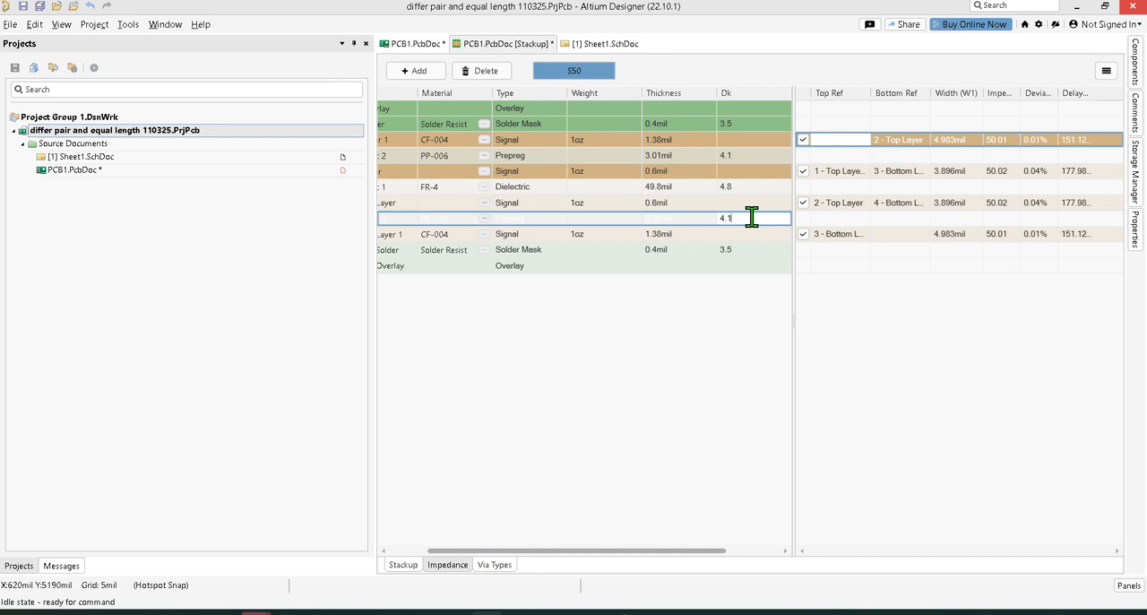
key("BackSpace")
key("BackSpace")
key("BackSpace")
type("3.916")
key("Return")
Step: Widen the impedance table and try to set the bottom reference of Top Layer 1 to None
left_click(845, 140)
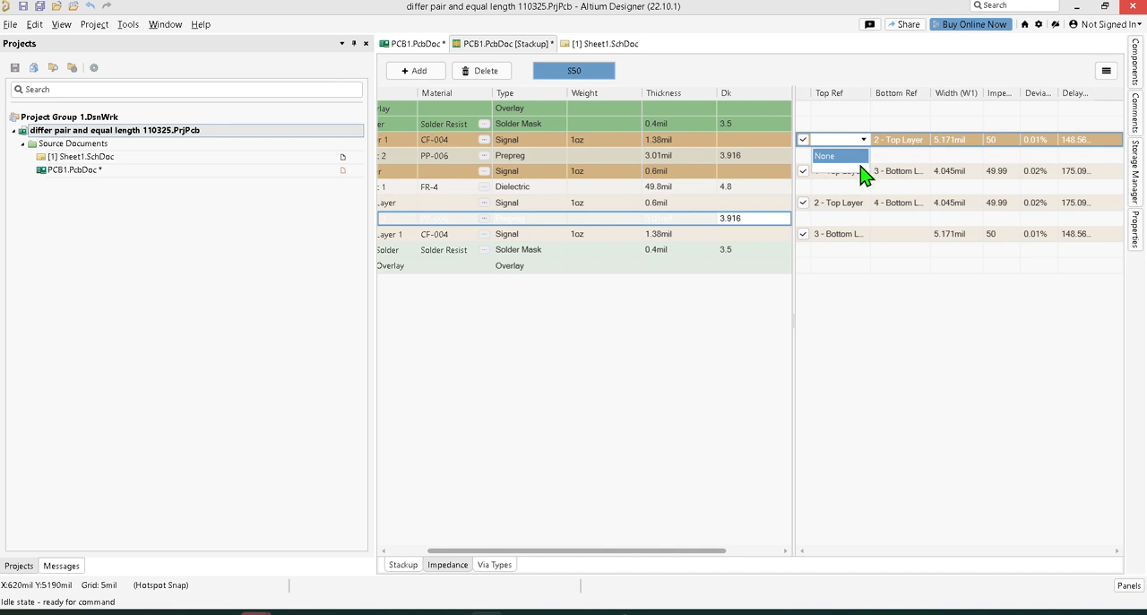
left_click(914, 150)
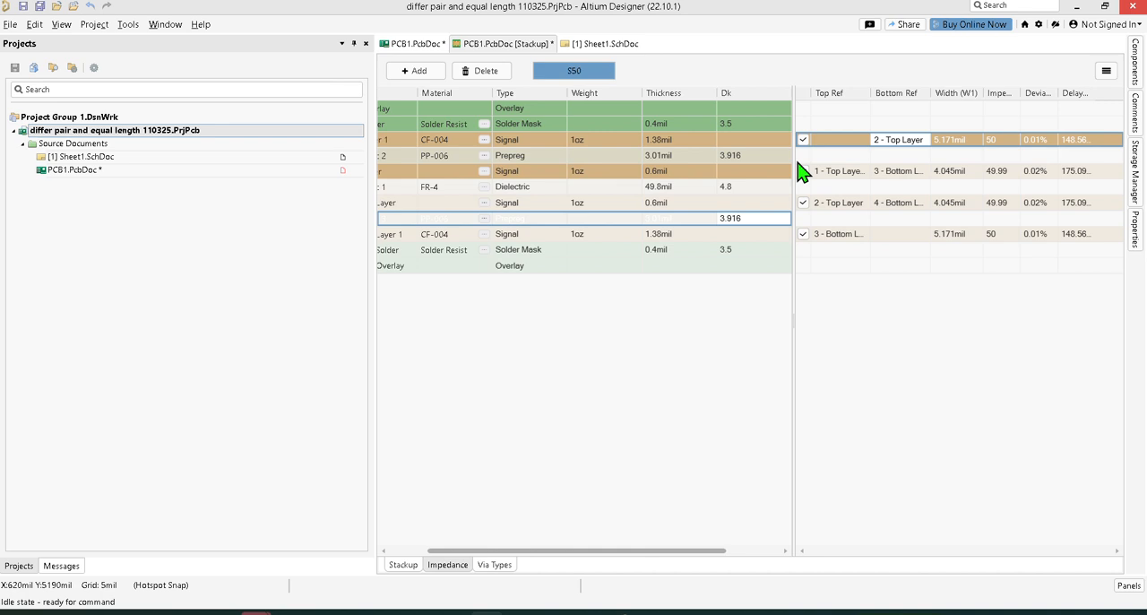
left_click_drag(792, 154, 703, 146)
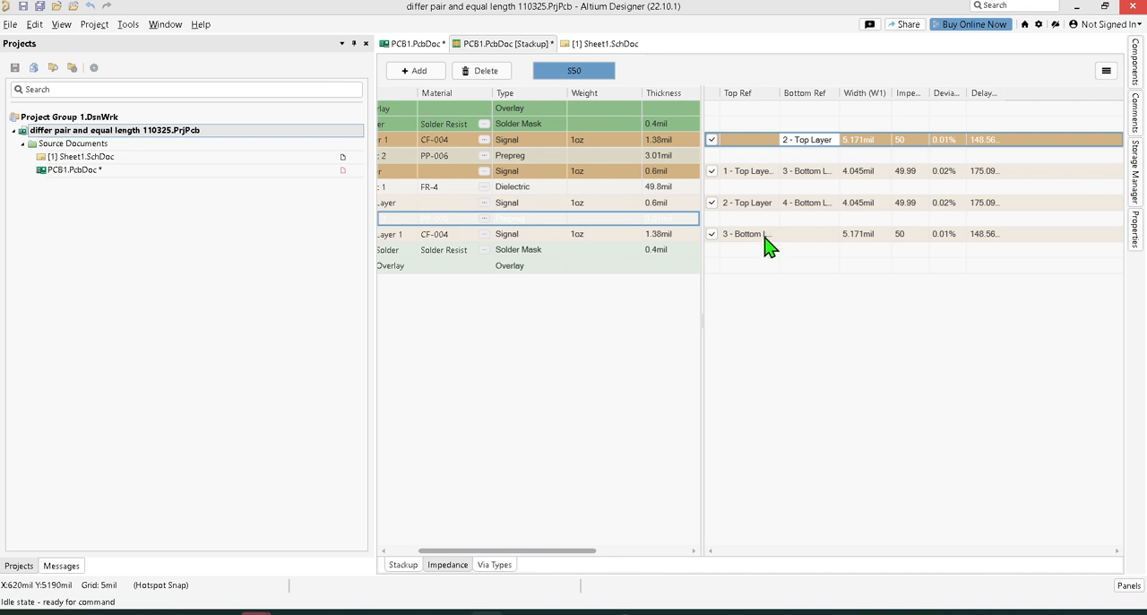
left_click(833, 141)
left_click(834, 140)
left_click(833, 140)
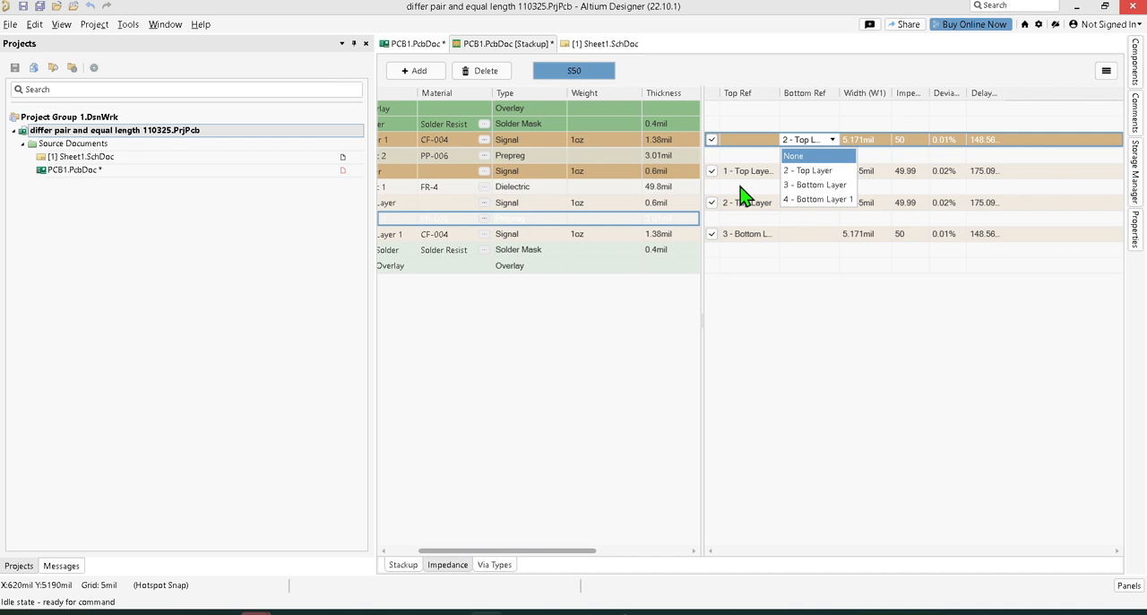
left_click(794, 157)
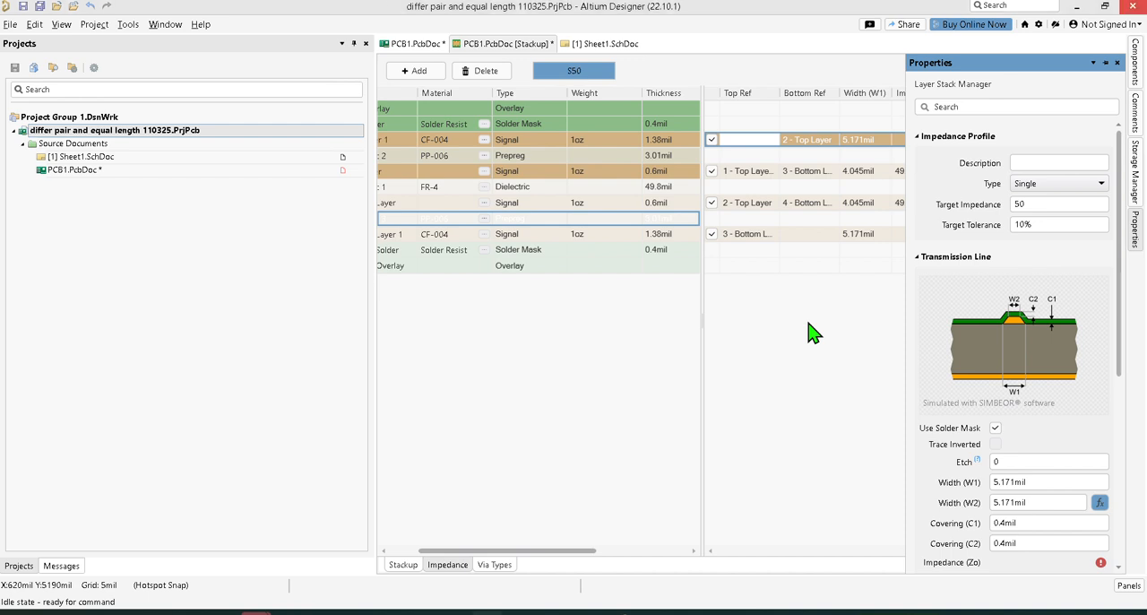
Step: Examine the transmission-line properties and reference layers of the signal layers in the S50 impedance profile
left_click(749, 172)
left_click(755, 142)
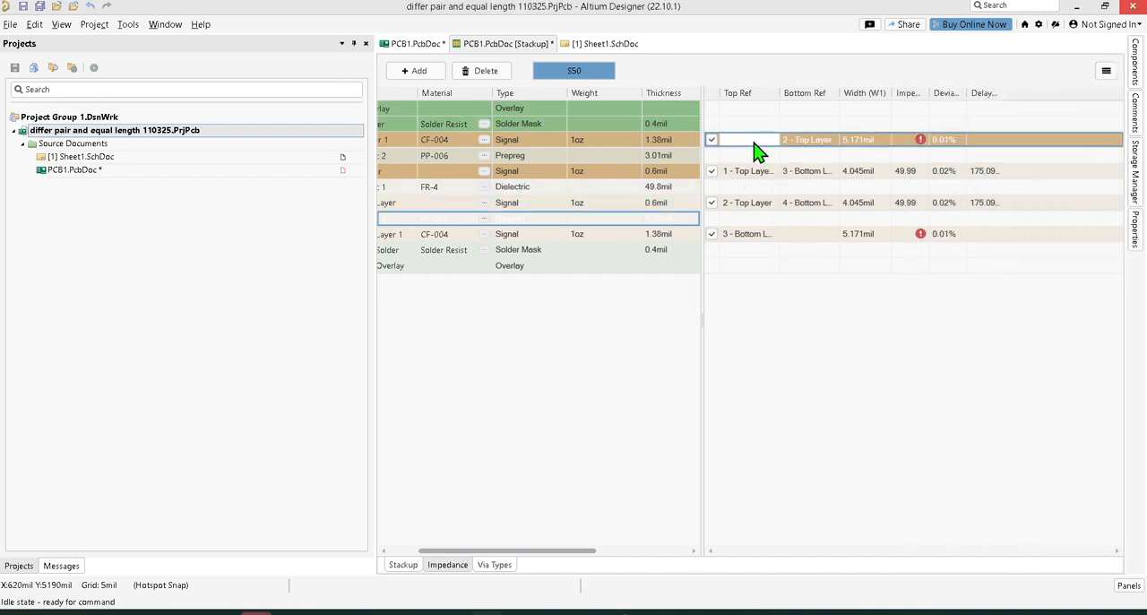
left_click(1137, 232)
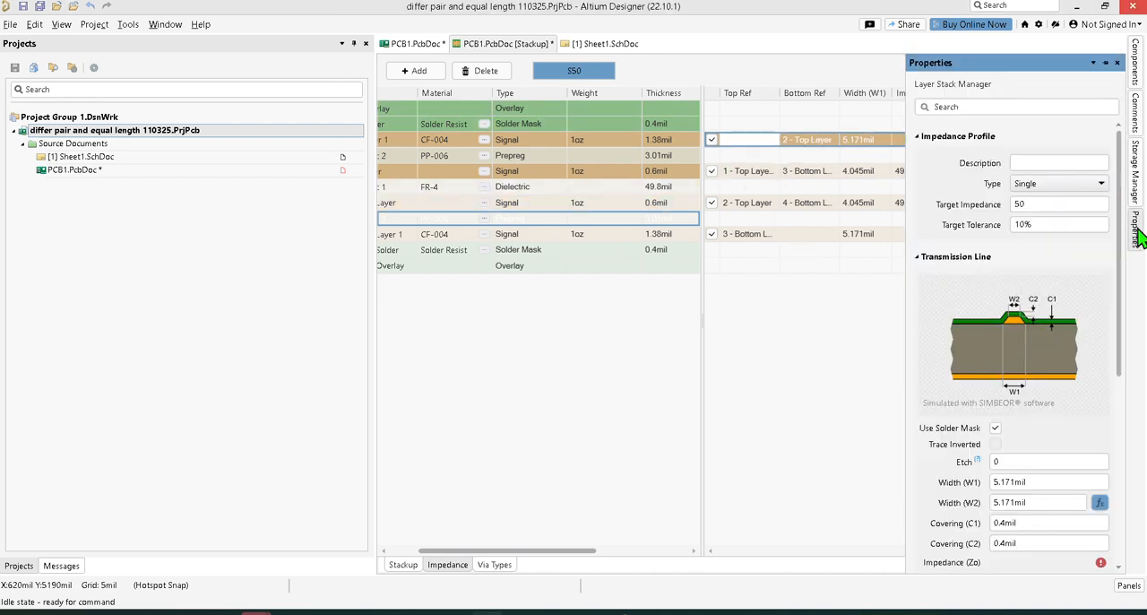
scroll(1118, 248, "down", 3)
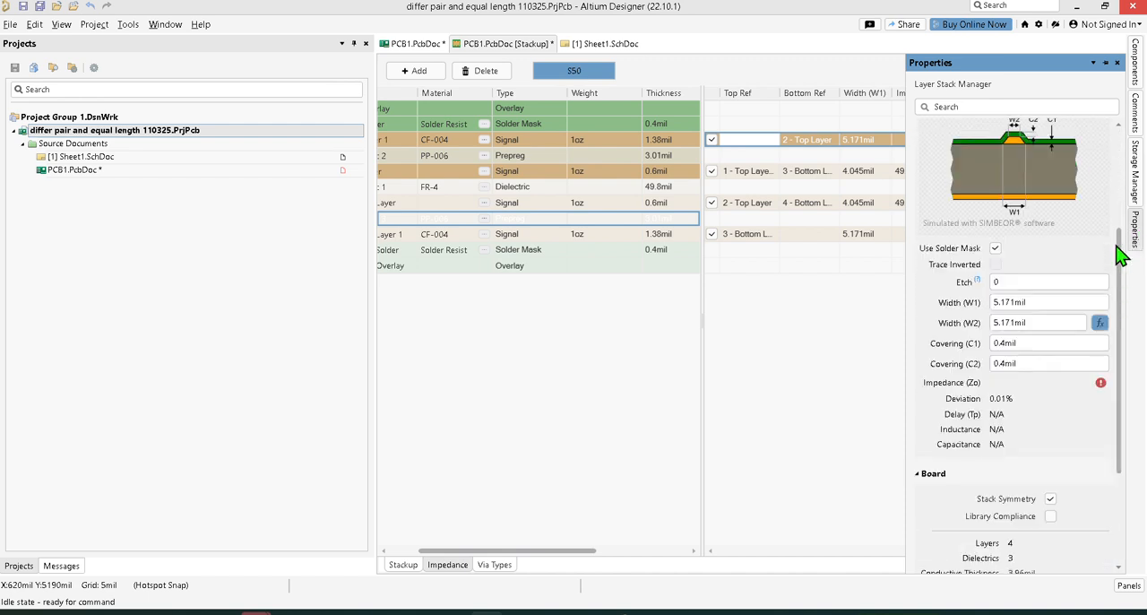
scroll(1120, 256, "down", 2)
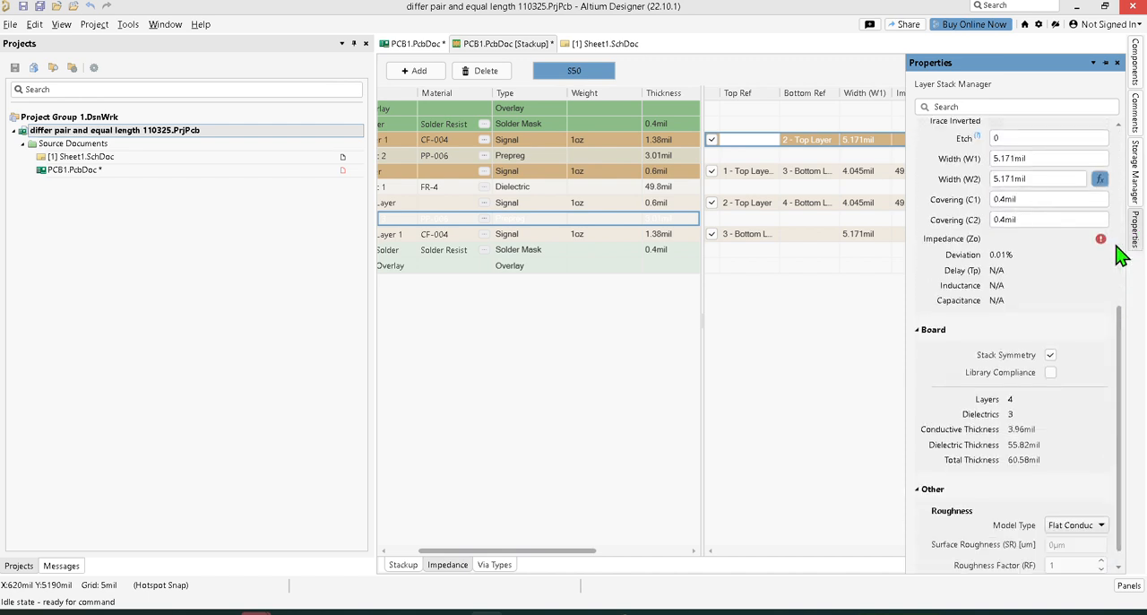
scroll(1118, 255, "up", 5)
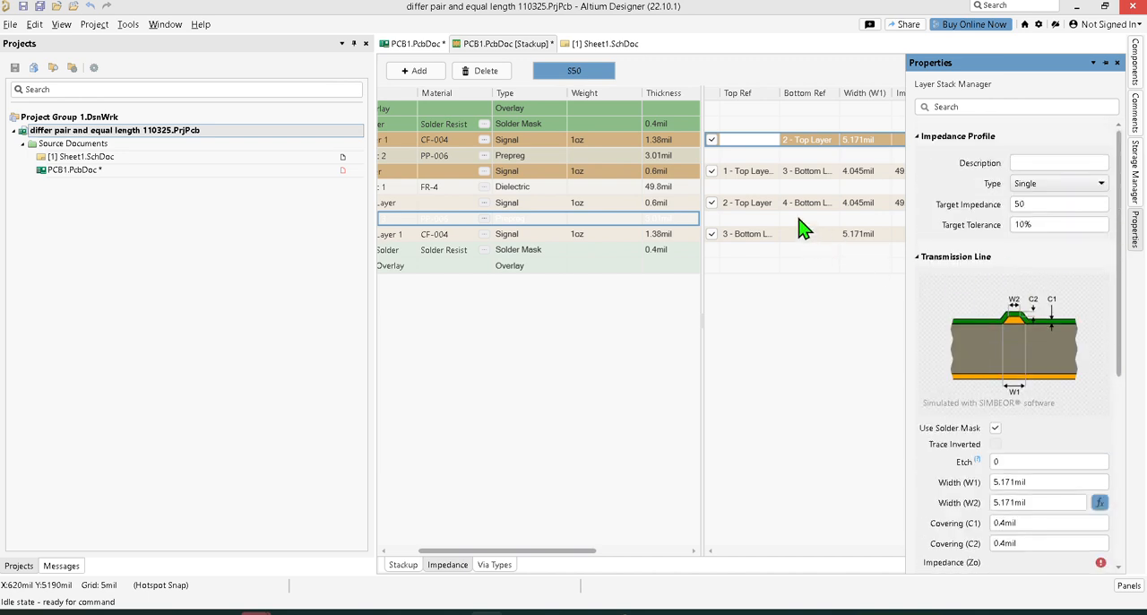
left_click(760, 172)
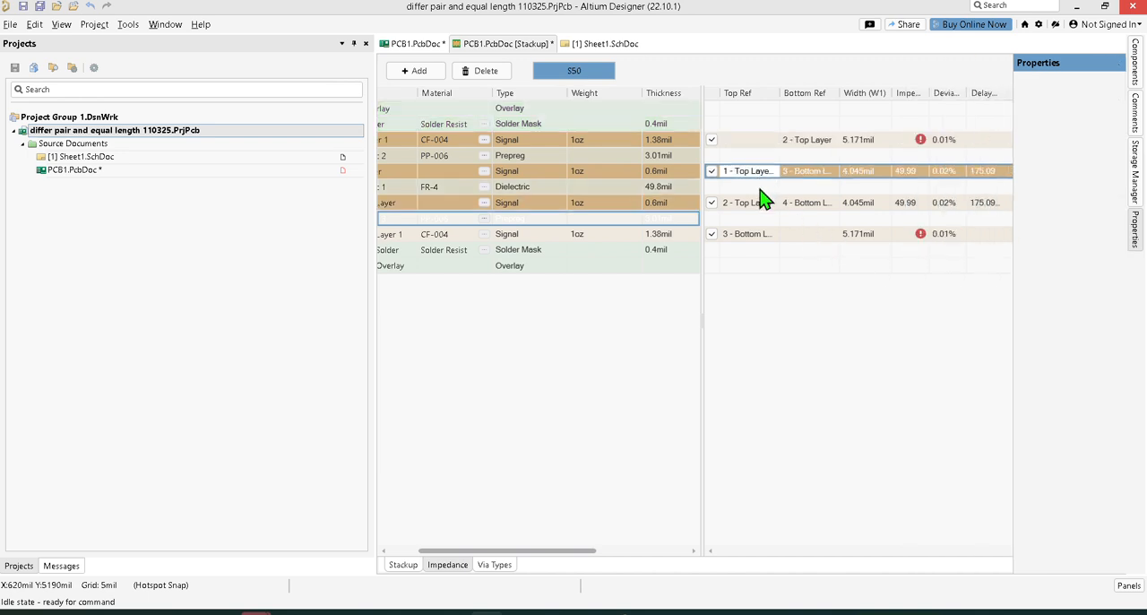
left_click(760, 203)
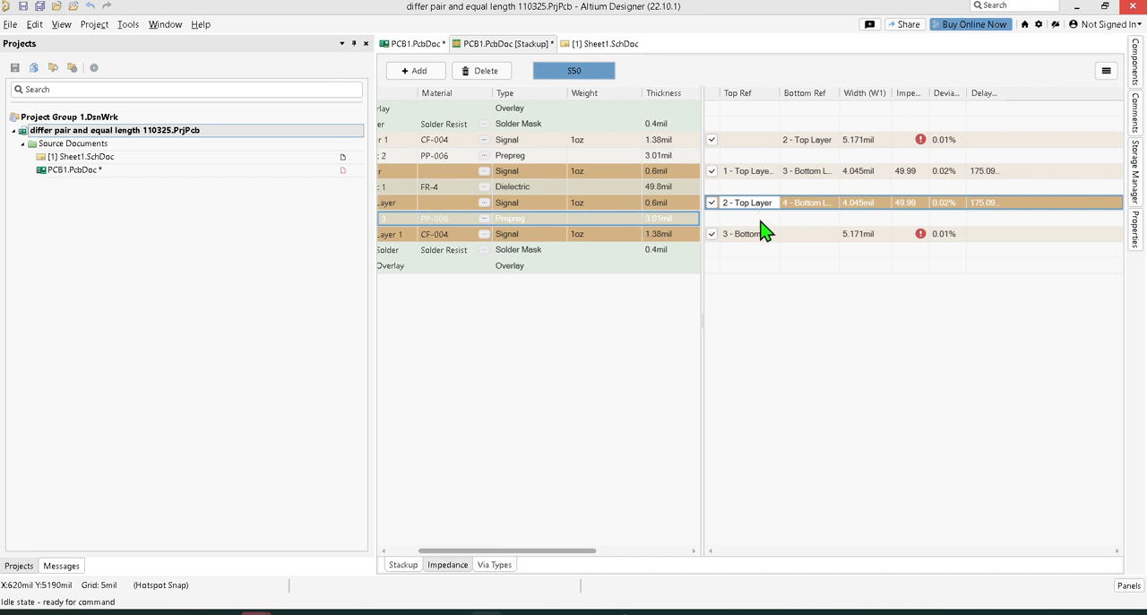
double_click(759, 235)
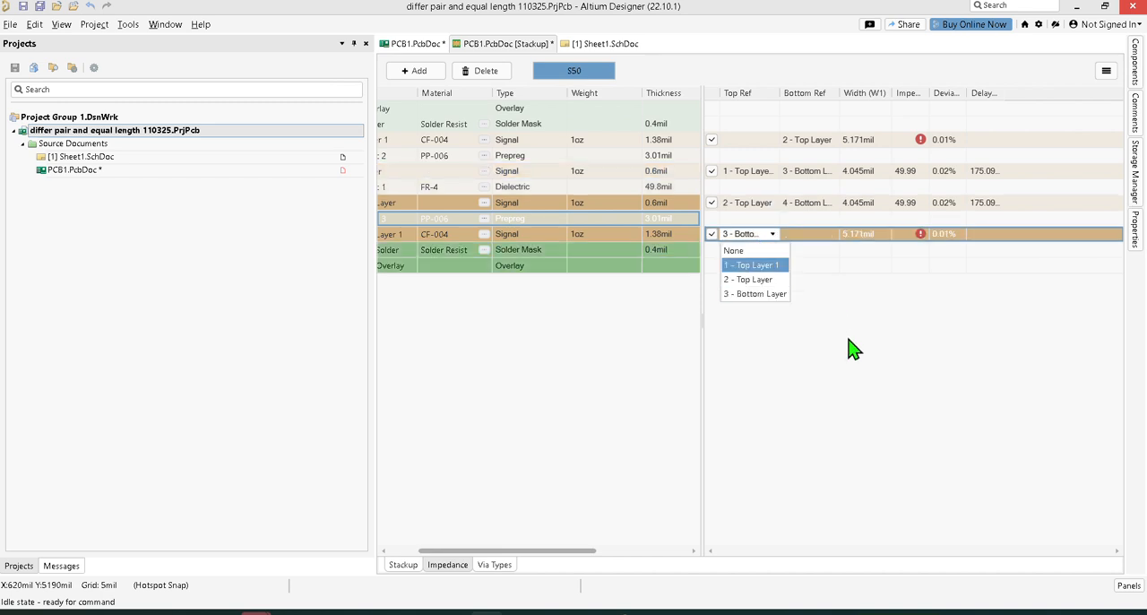
left_click(968, 318)
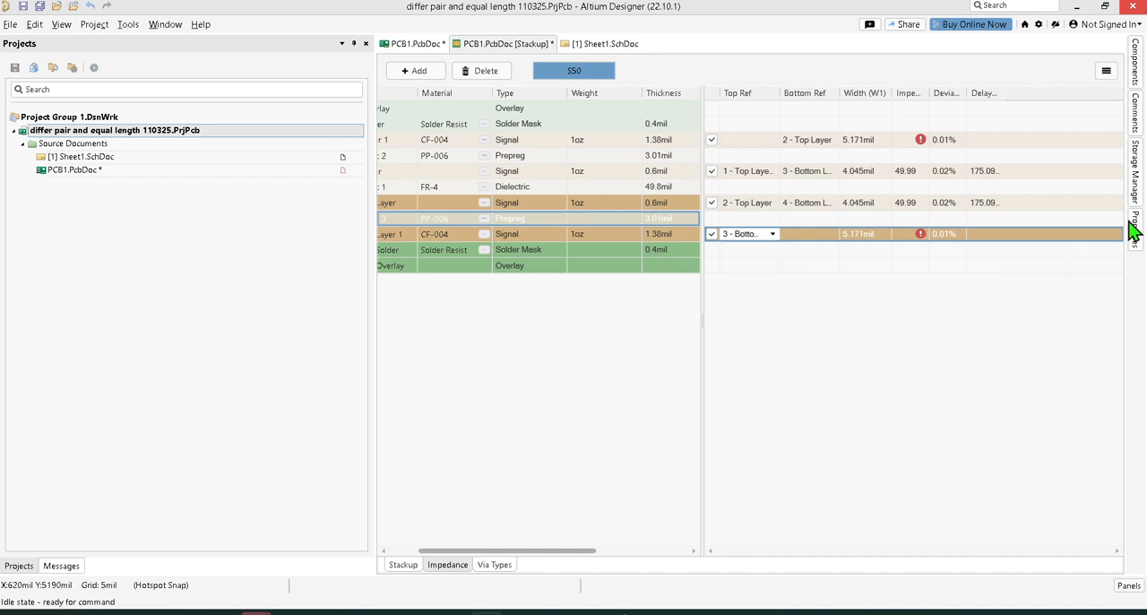
mouse_move(1135, 228)
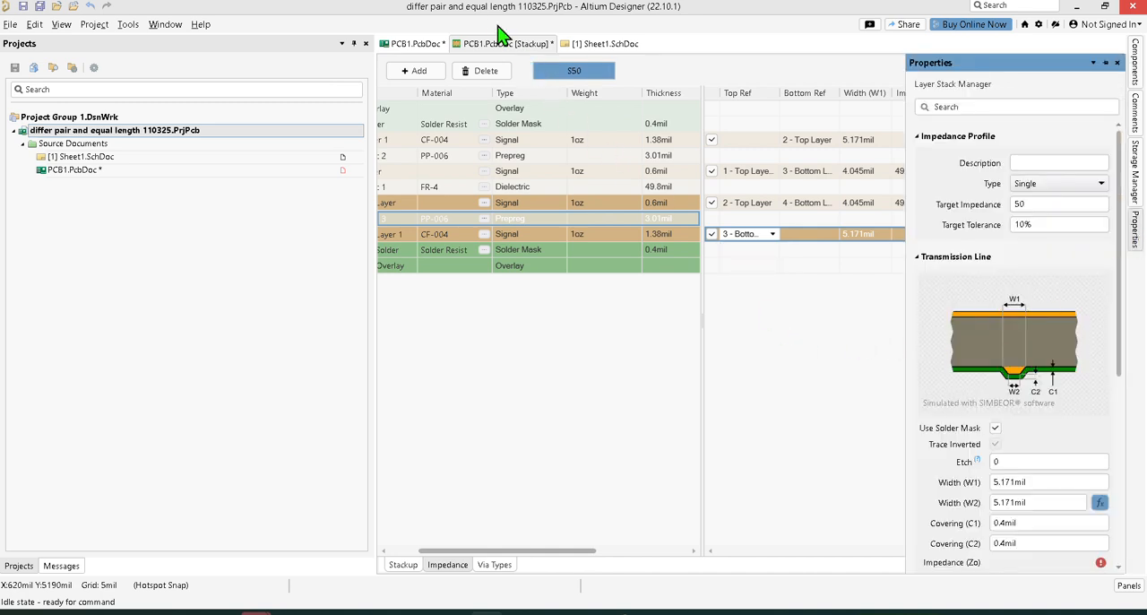
left_click(811, 143)
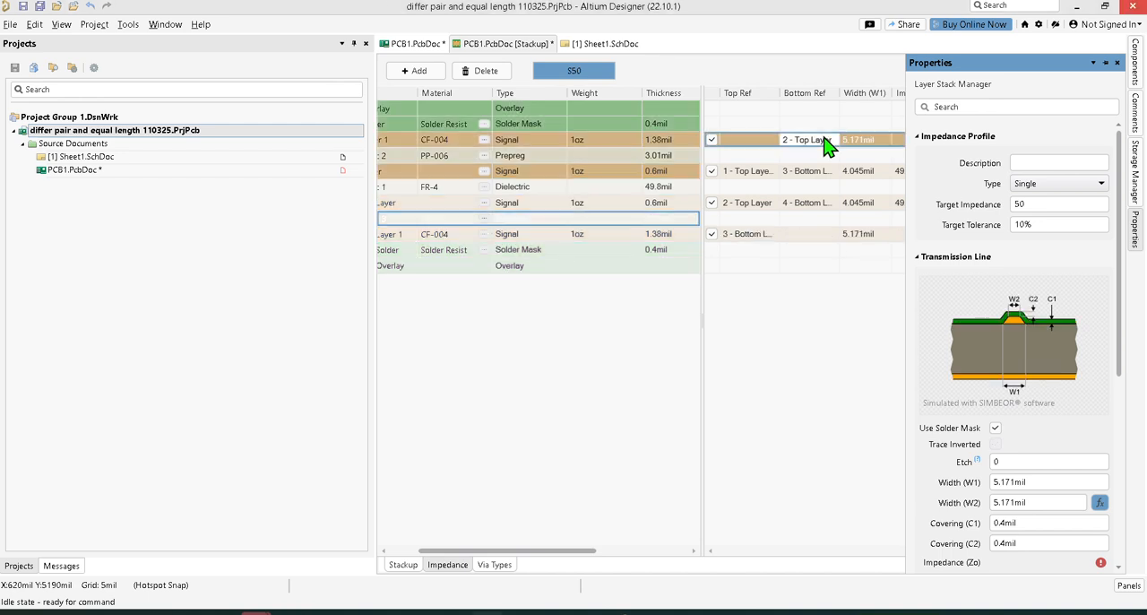
Step: Retry setting the bottom reference of Top Layer 1 to None and check its transmission-line properties
left_click(831, 141)
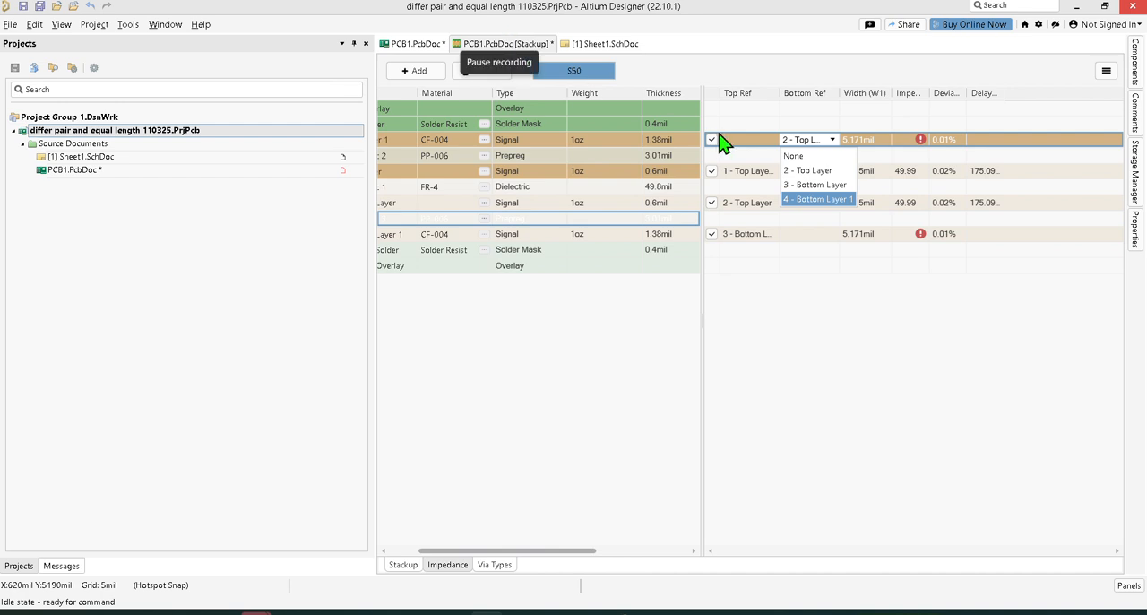
left_click(794, 157)
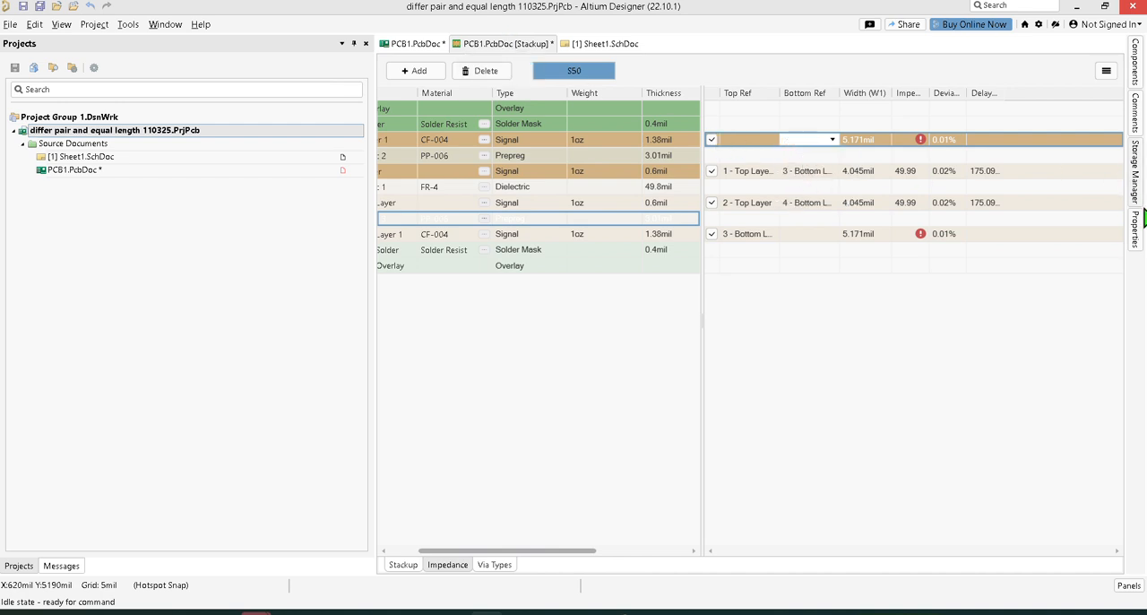
left_click(1135, 229)
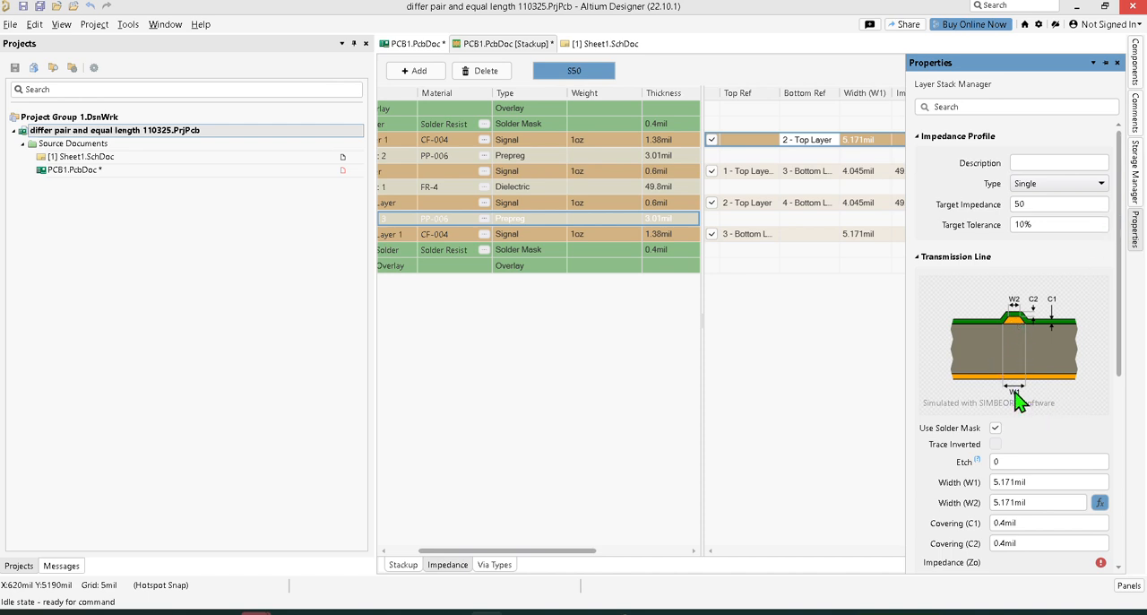
Step: Try 3 - Bottom Layer as the bottom reference of Top Layer 1, set it to 2 - Top Layer, and check the transmission-line properties
left_click(820, 143)
left_click(822, 145)
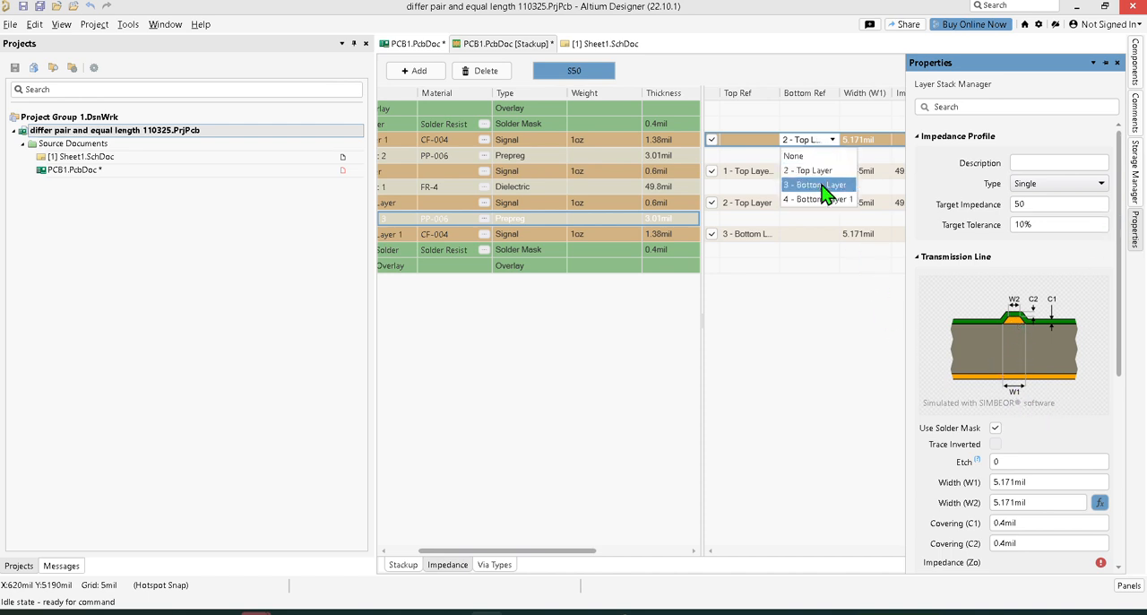
left_click(825, 184)
left_click(823, 148)
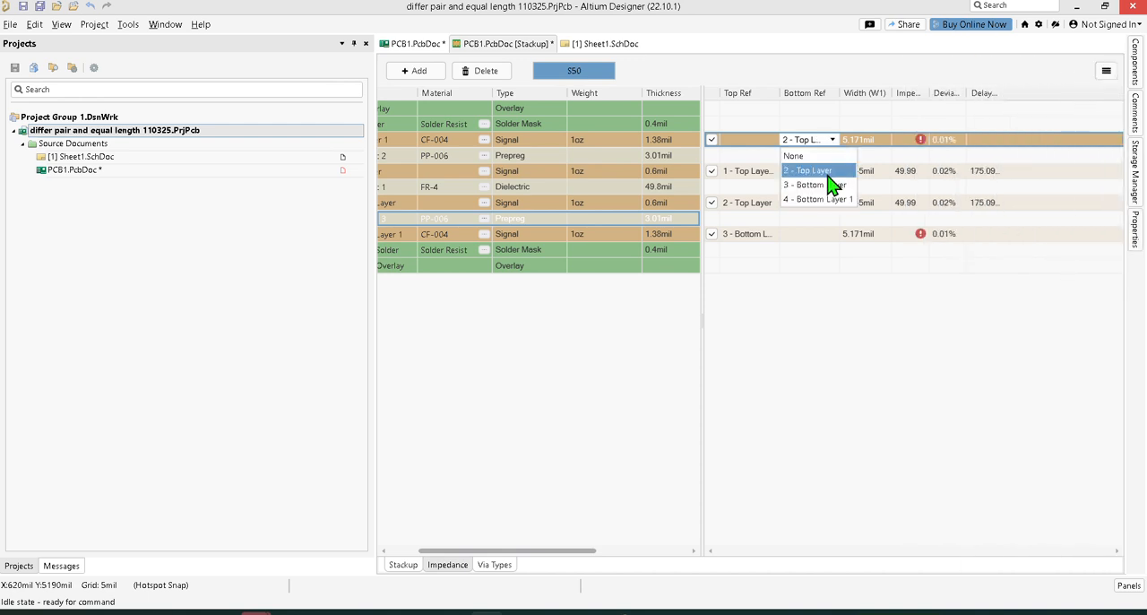
left_click(827, 173)
left_click(1136, 231)
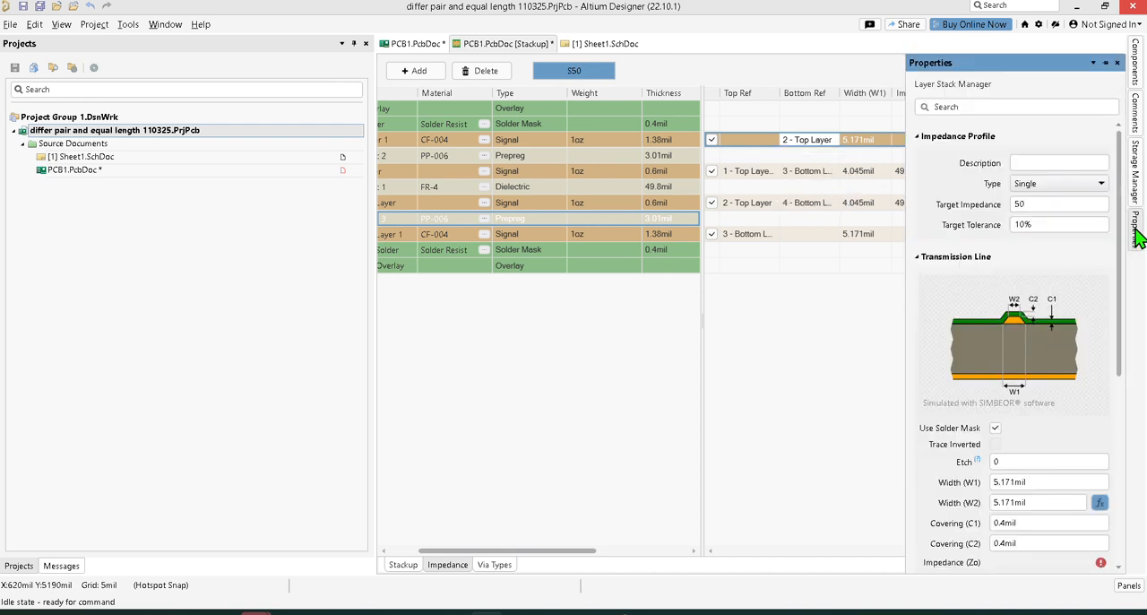
Step: Try again to set the bottom reference of Top Layer 1 to None
left_click(820, 144)
left_click(820, 146)
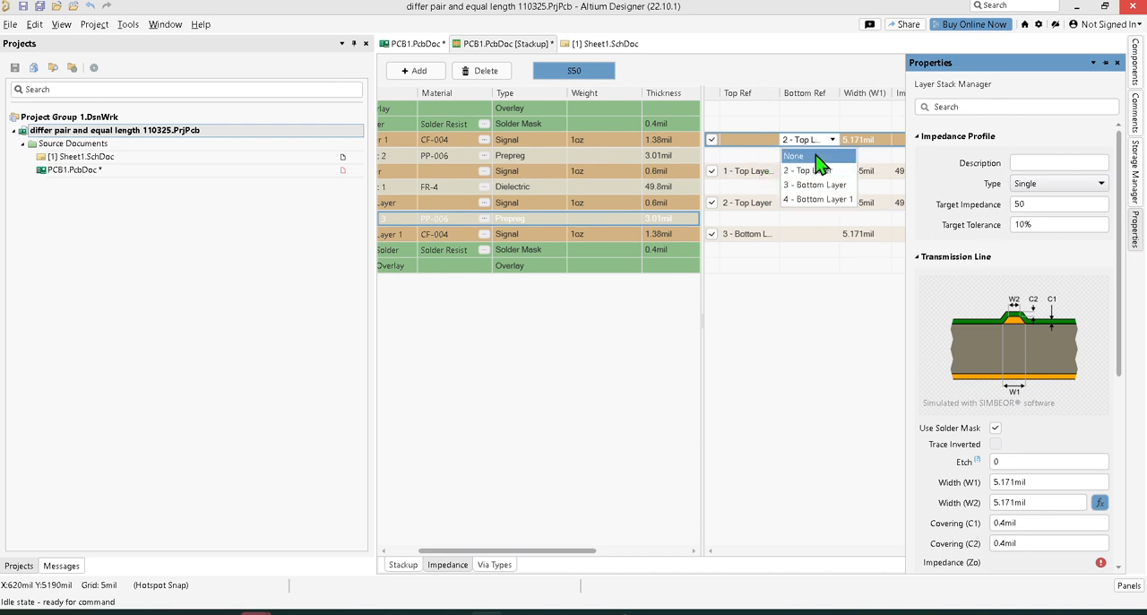
left_click(820, 159)
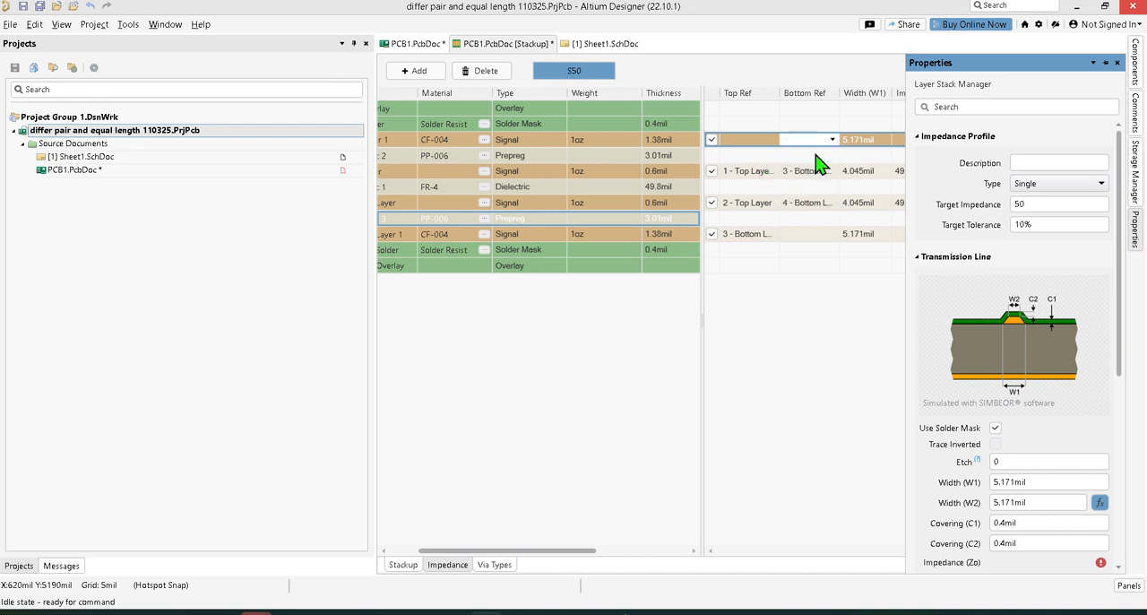
left_click(1134, 235)
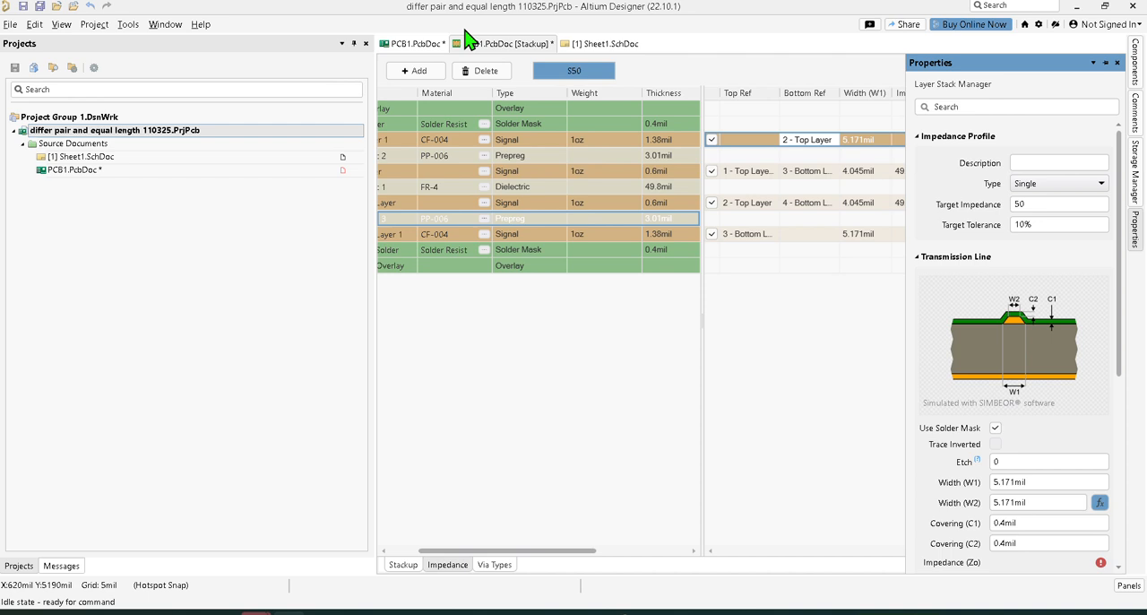
left_click(833, 140)
left_click(825, 170)
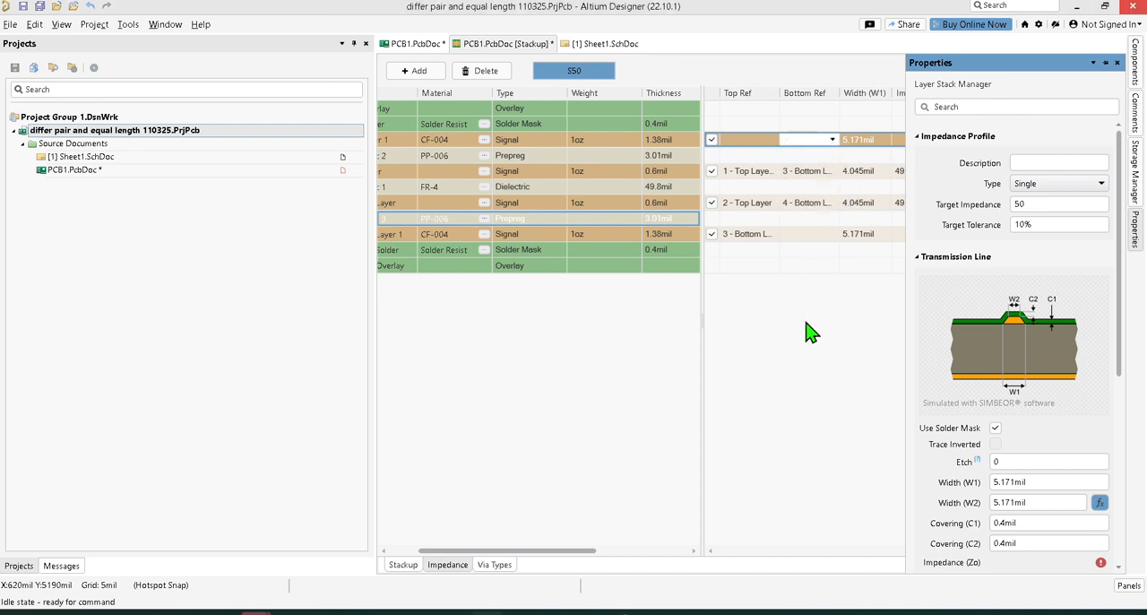
left_click(808, 144)
left_click(800, 156)
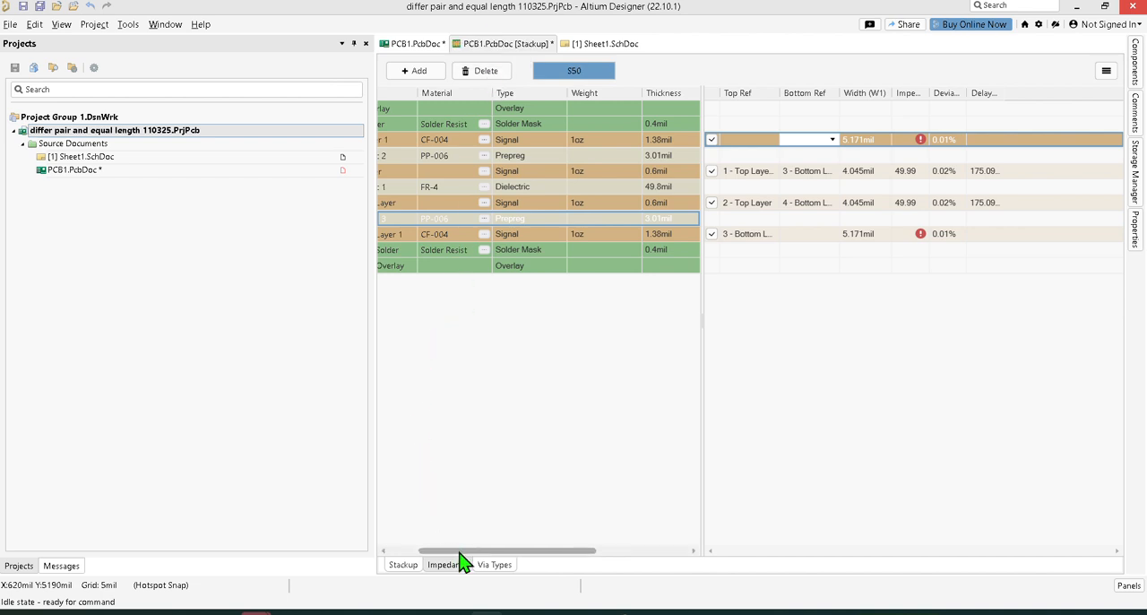
Step: Set the bottom reference of Top Layer 1 to 3 - Bottom Layer in the S50 profile
left_click_drag(458, 551, 381, 541)
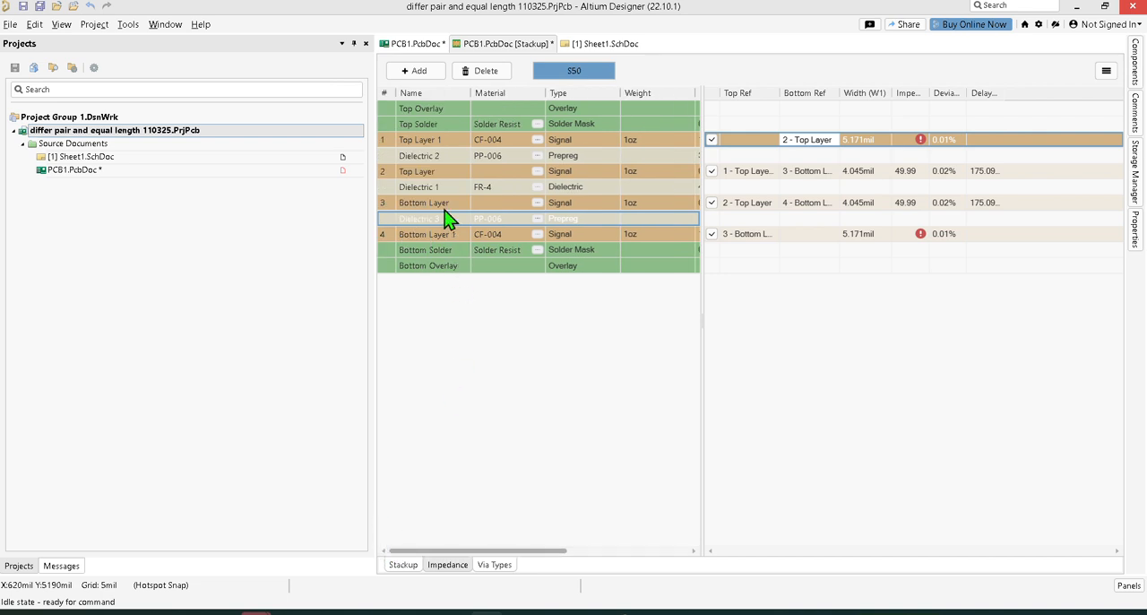
left_click(815, 141)
left_click(829, 140)
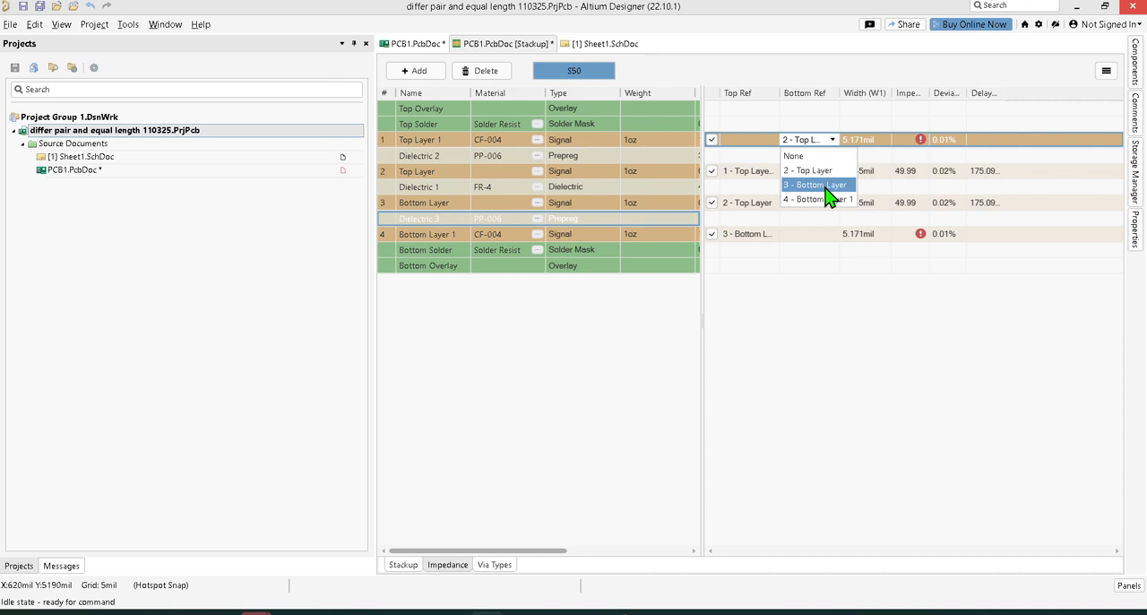
left_click(827, 185)
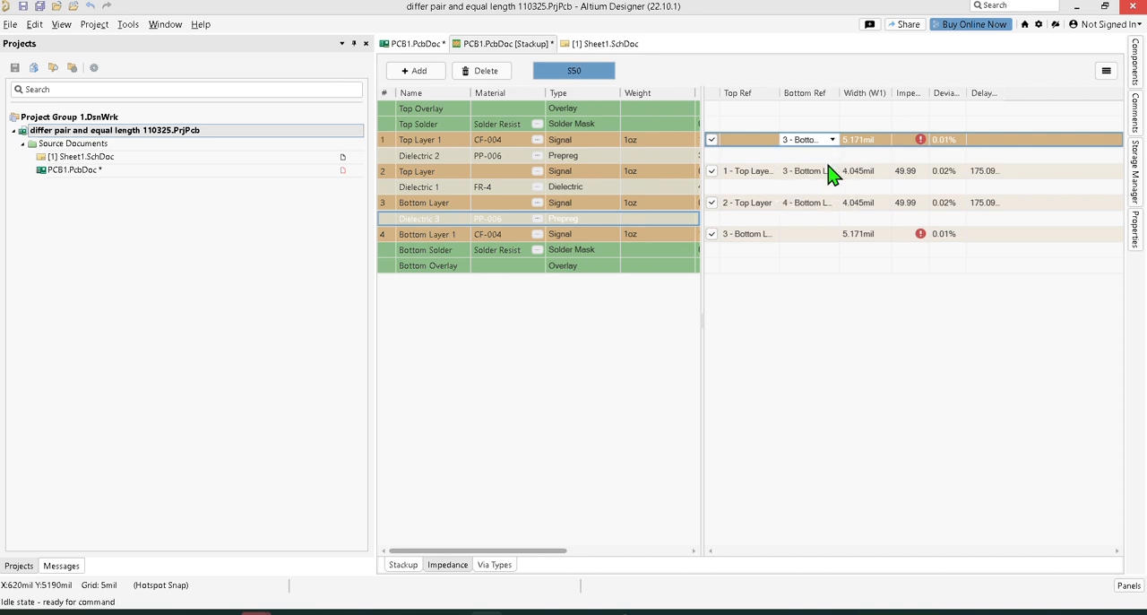
left_click(825, 176)
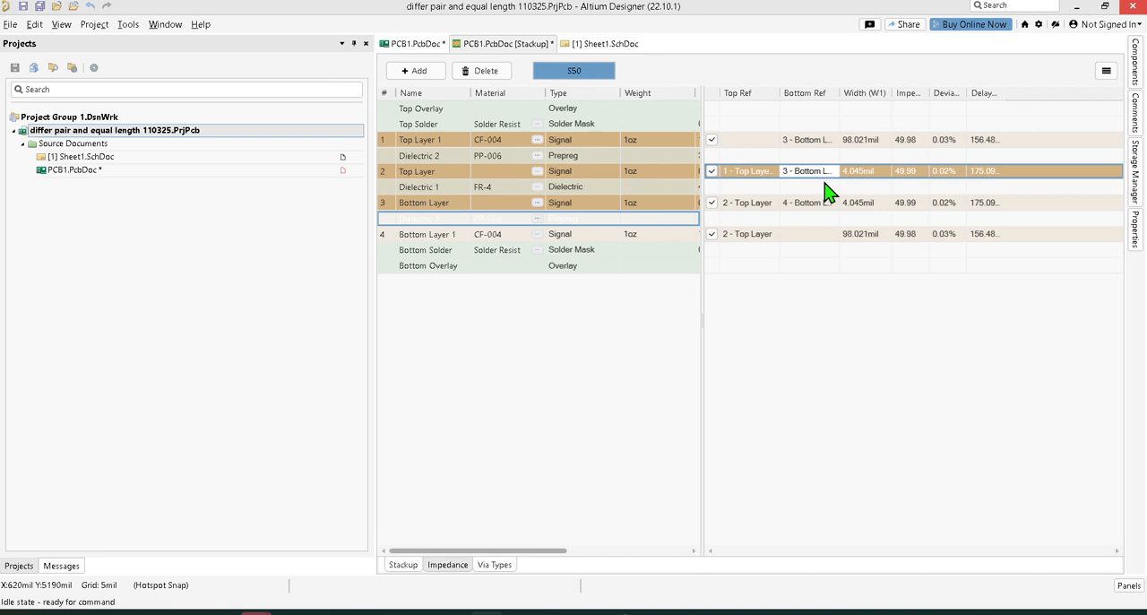
Step: Compare the transmission-line properties of Top Layer and Top Layer 1, keeping 3 - Bottom Layer as Top Layer 1's bottom reference
left_click(822, 176)
left_click(819, 203)
left_click(1136, 228)
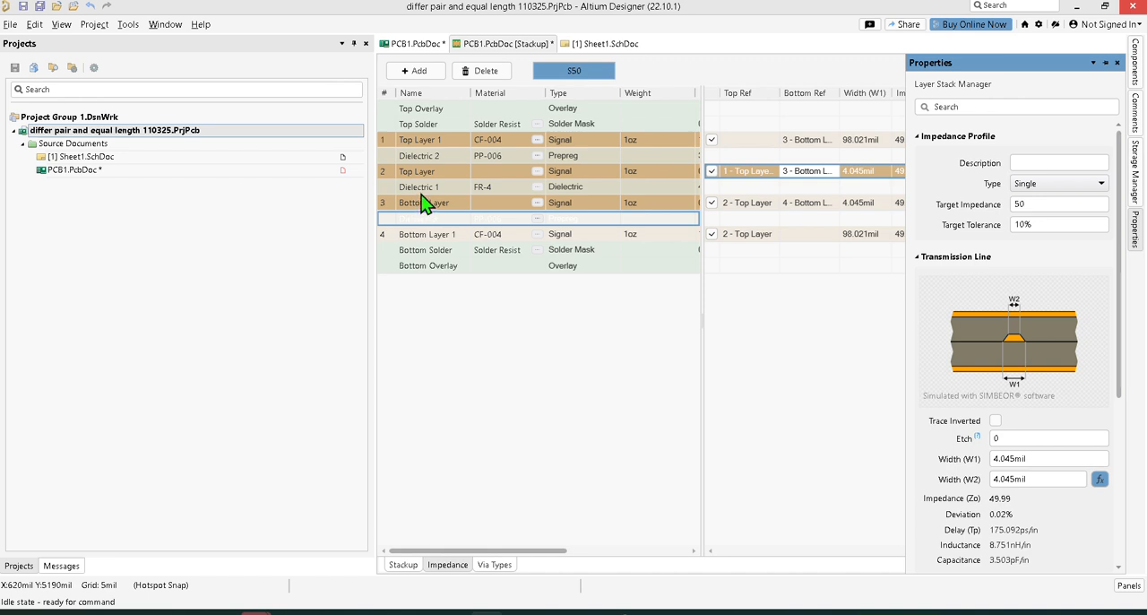
left_click(825, 144)
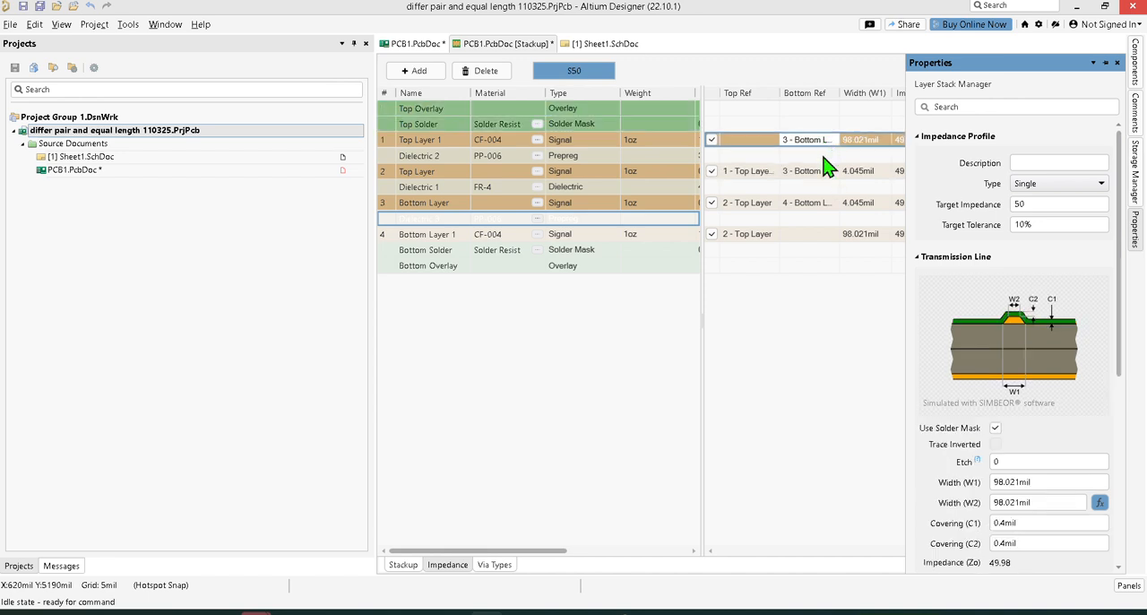
left_click(821, 141)
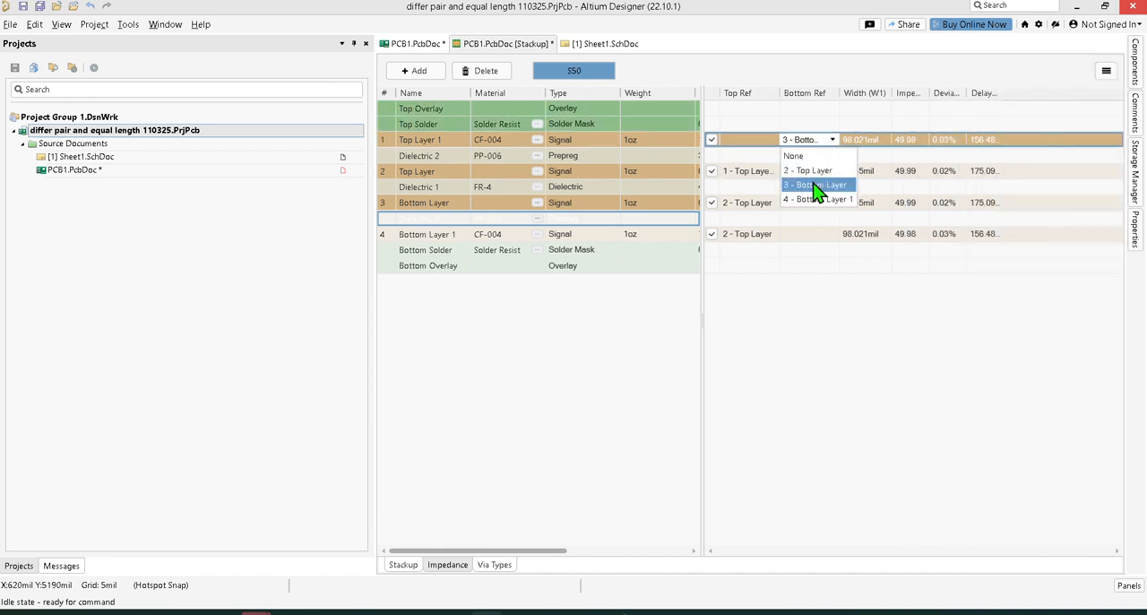
left_click(817, 188)
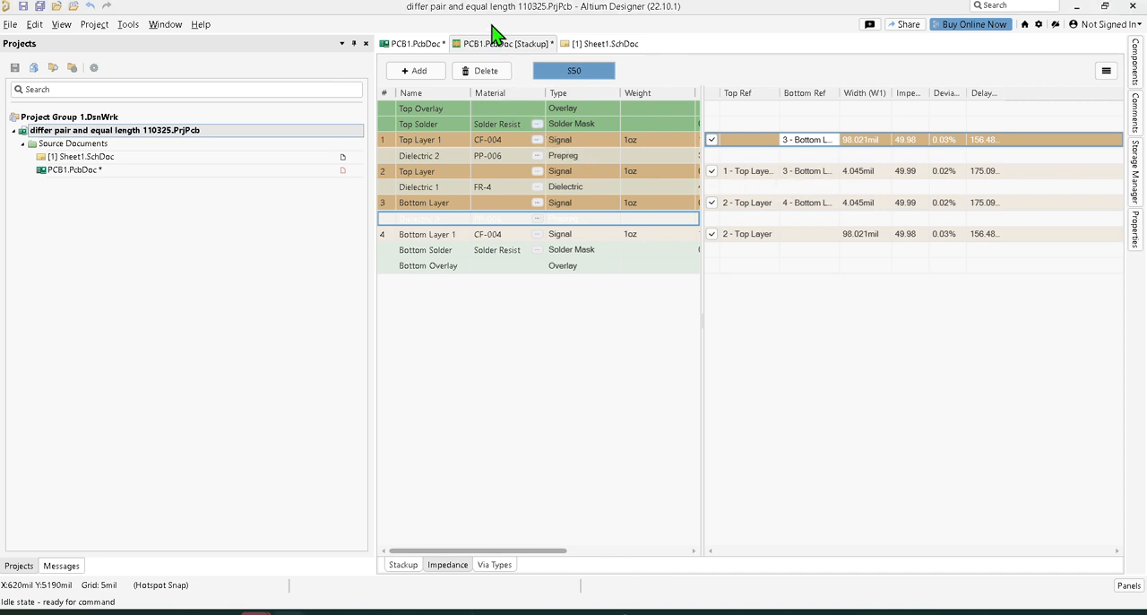
Step: Set the bottom reference of Top Layer 1 to 2 - Top Layer and check its transmission-line properties
left_click(830, 143)
left_click(830, 144)
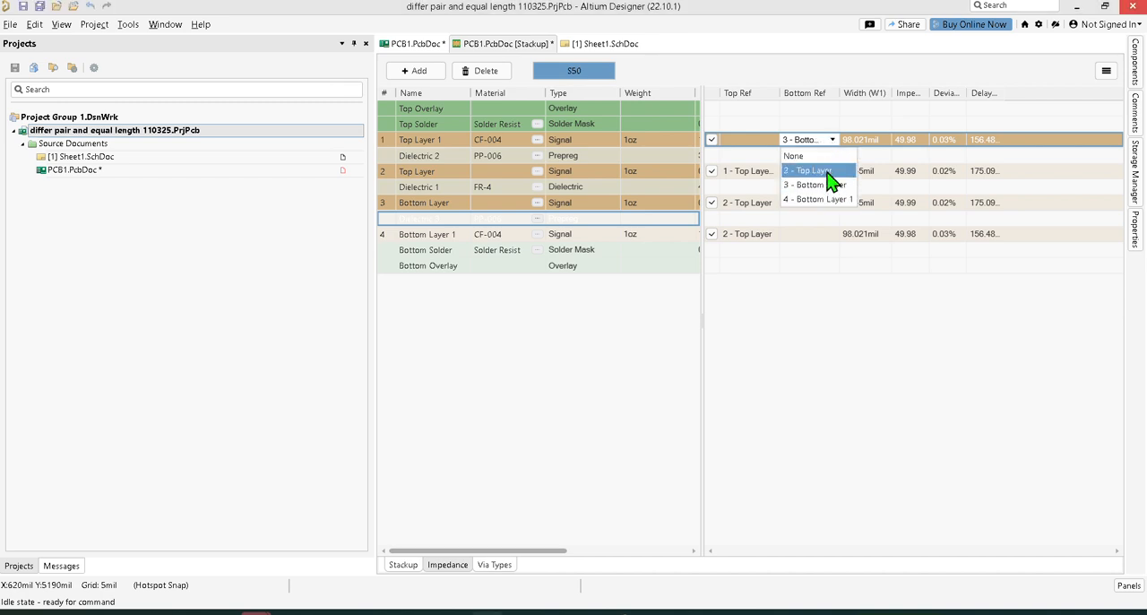
left_click(817, 170)
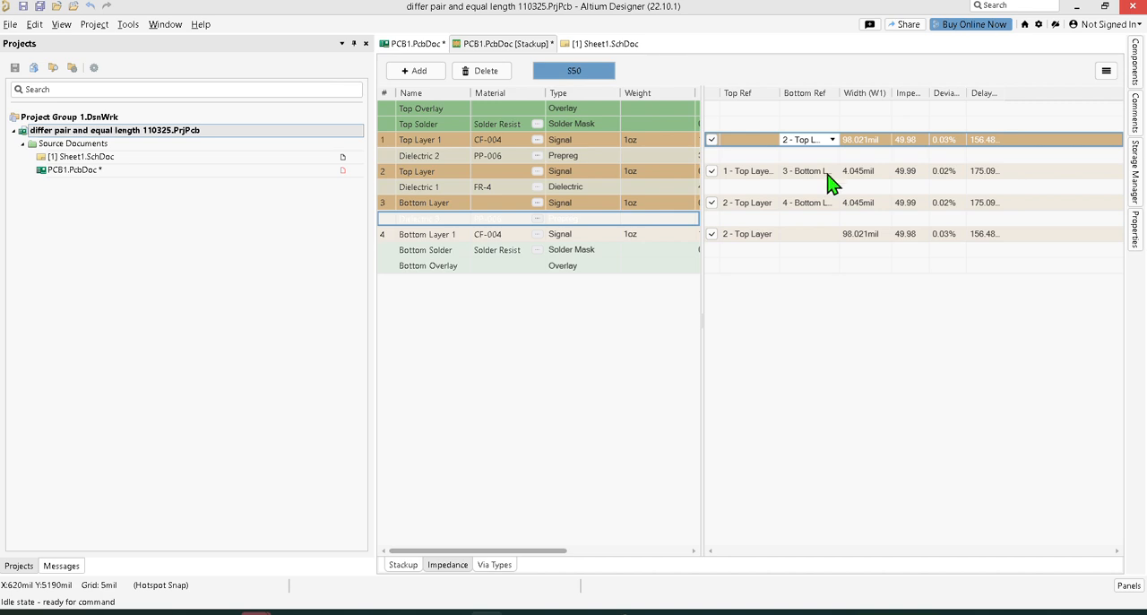
left_click(1136, 230)
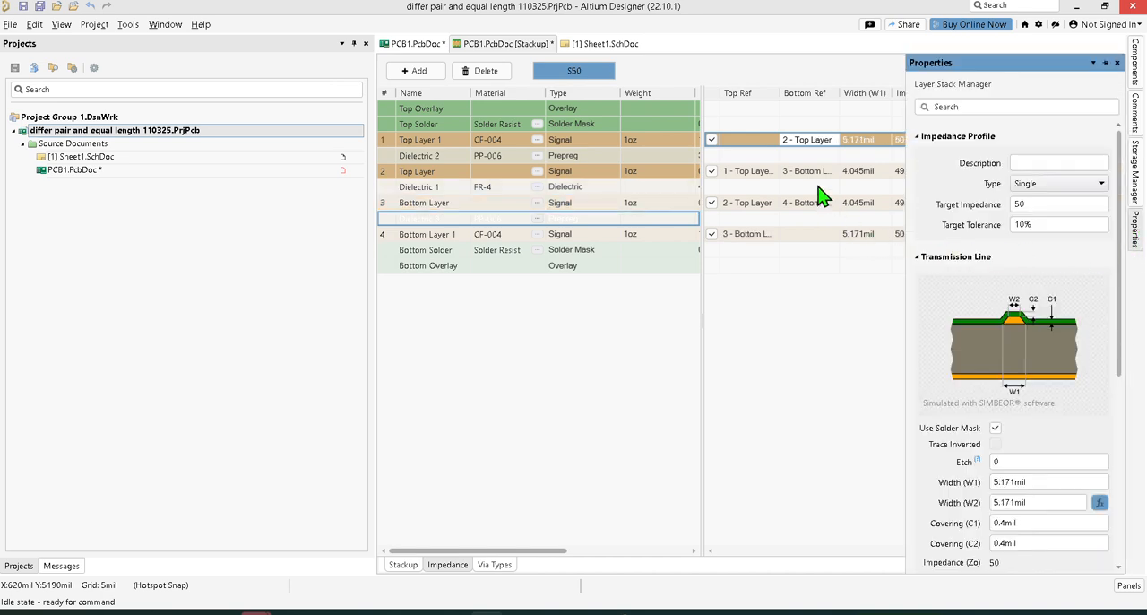
Step: Set the bottom reference of Top Layer 1 to 4 - Bottom Layer 1 and check its transmission-line properties
left_click(811, 145)
left_click(812, 170)
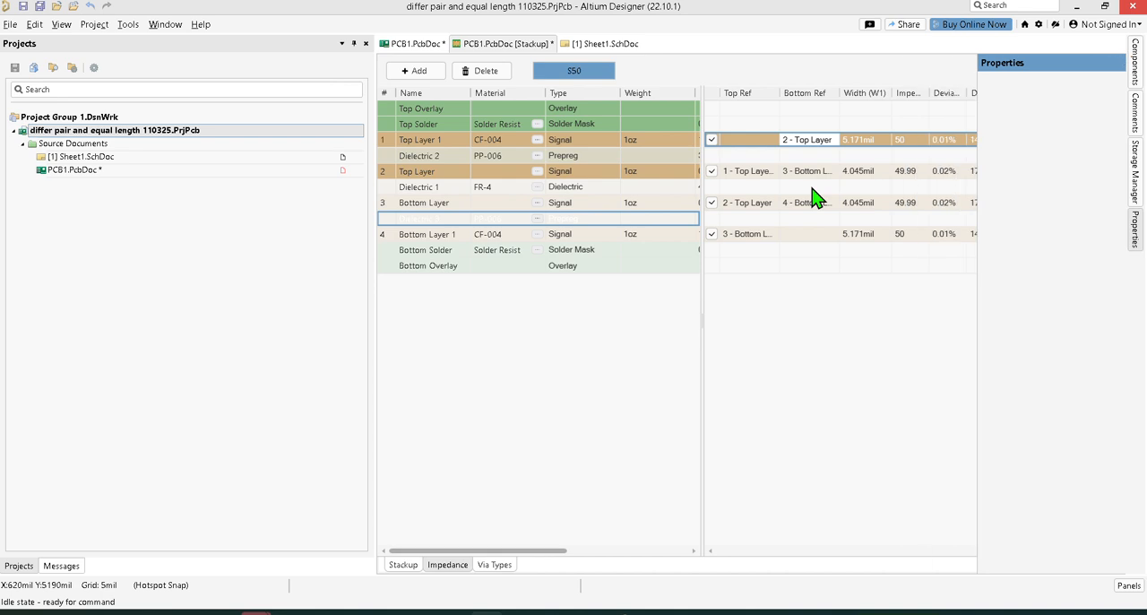
left_click(814, 146)
left_click(815, 185)
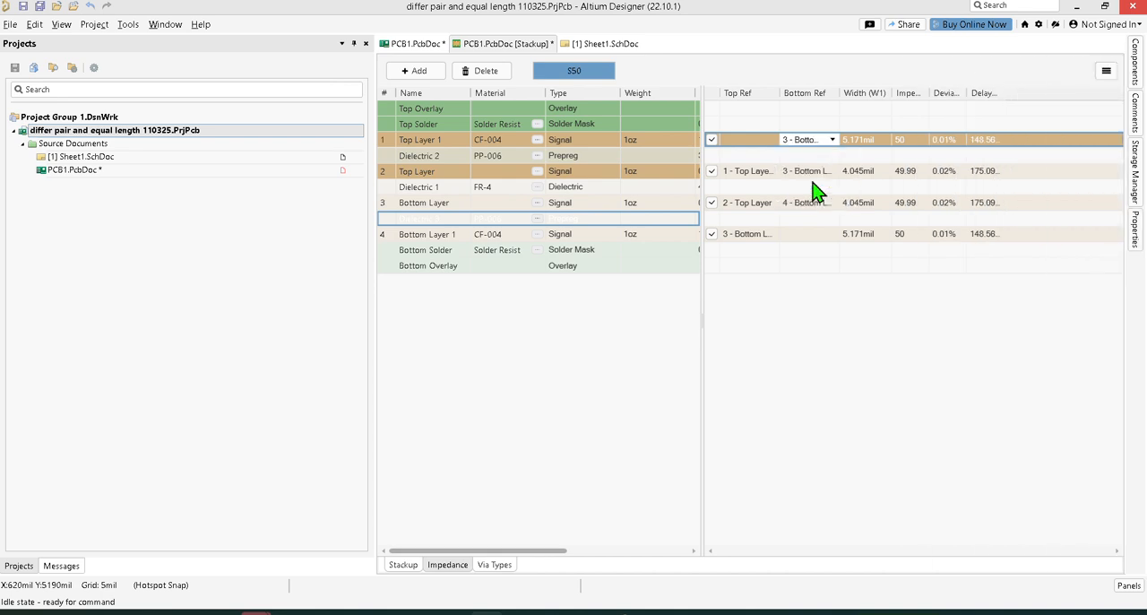
left_click(819, 146)
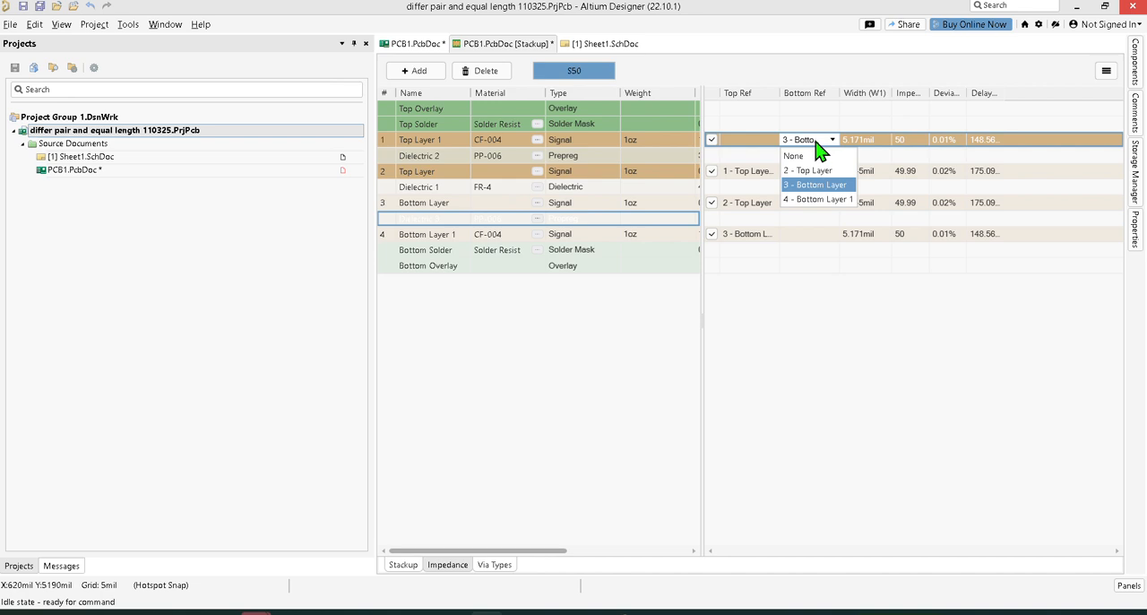
left_click(817, 199)
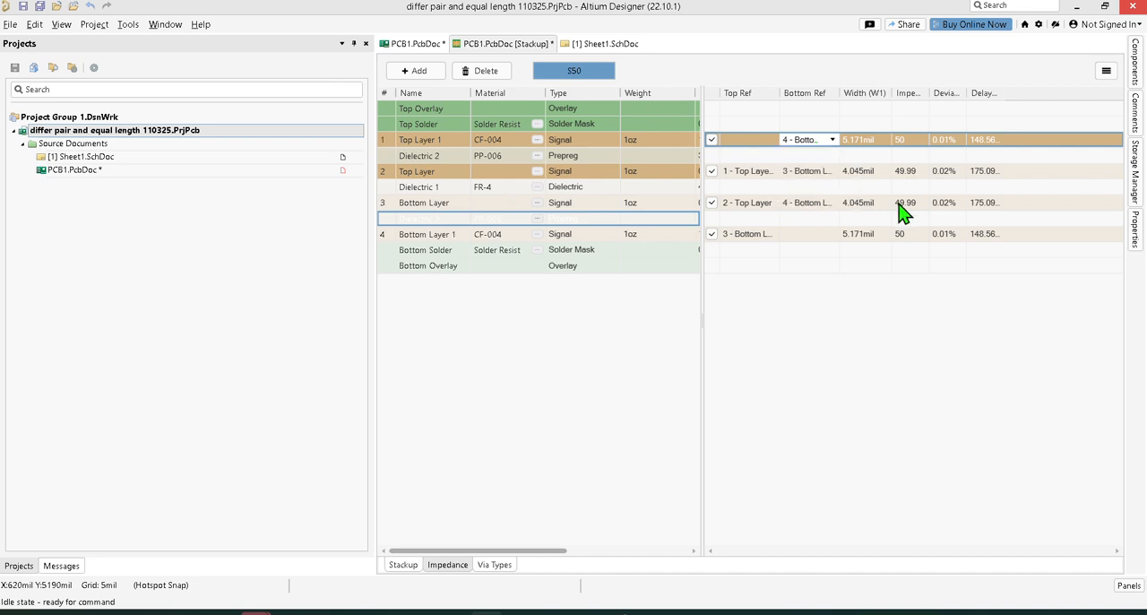
left_click(1134, 236)
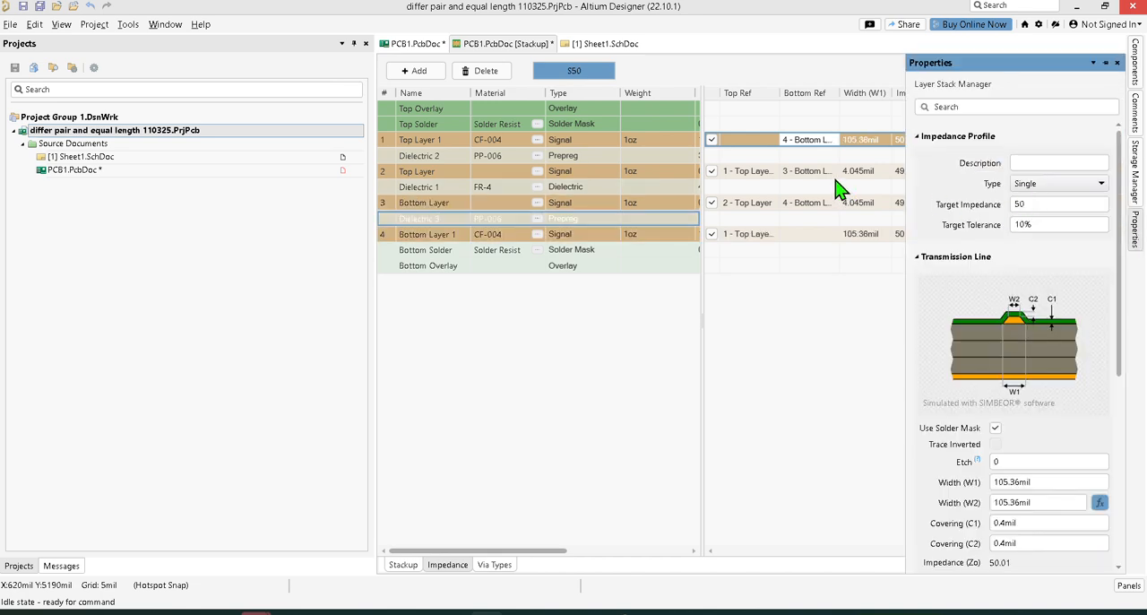
Step: Set the bottom reference of Top Layer 1 to 3 - Bottom Layer and check its transmission-line properties
left_click(832, 139)
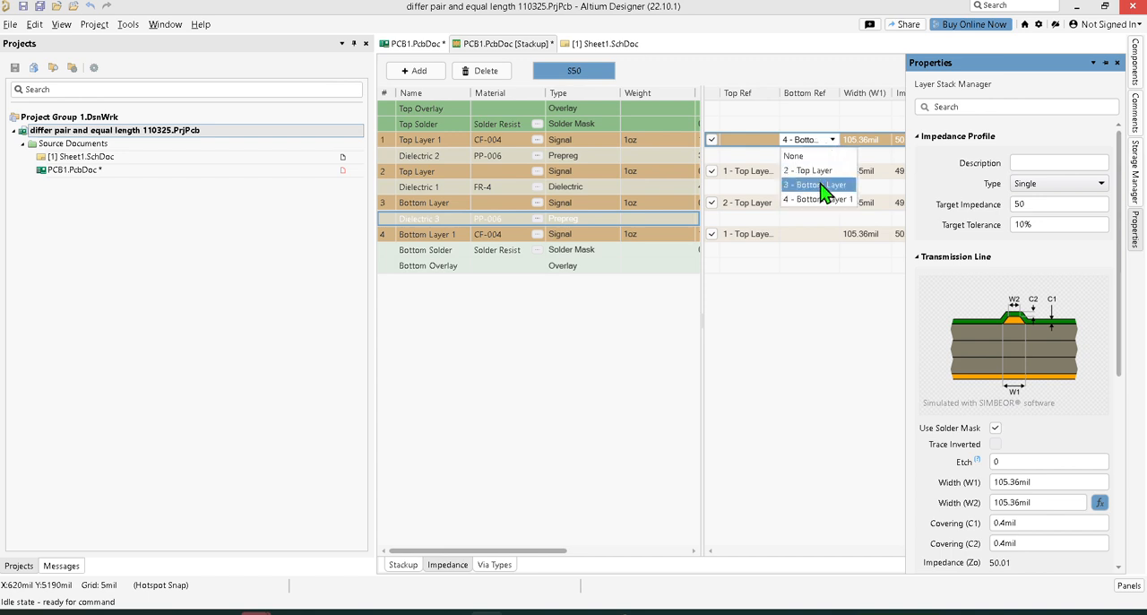
left_click(820, 184)
left_click(829, 139)
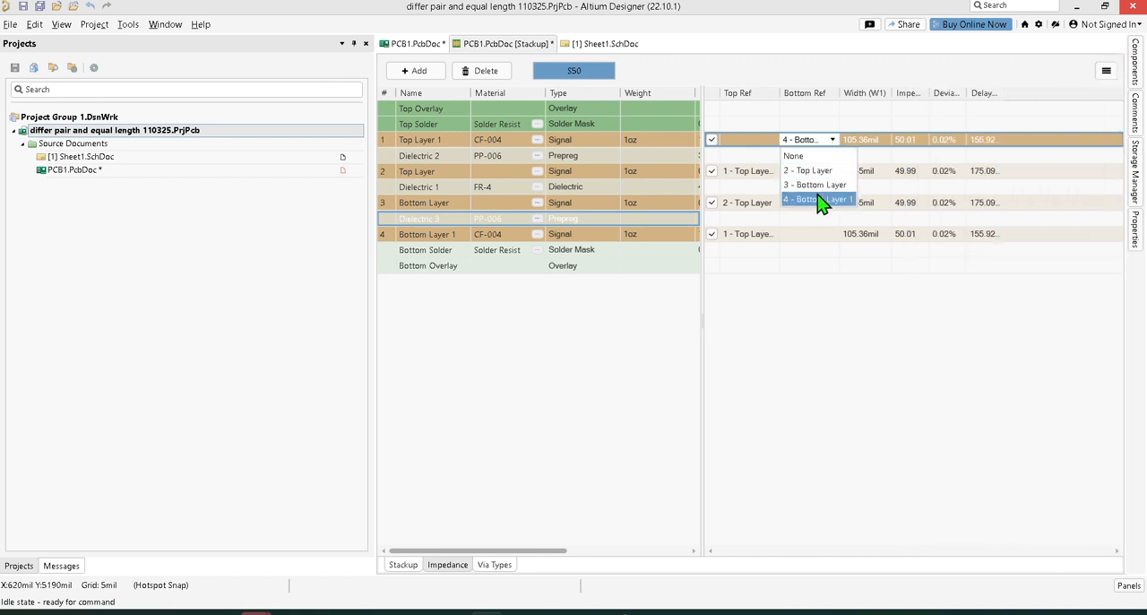
left_click(817, 186)
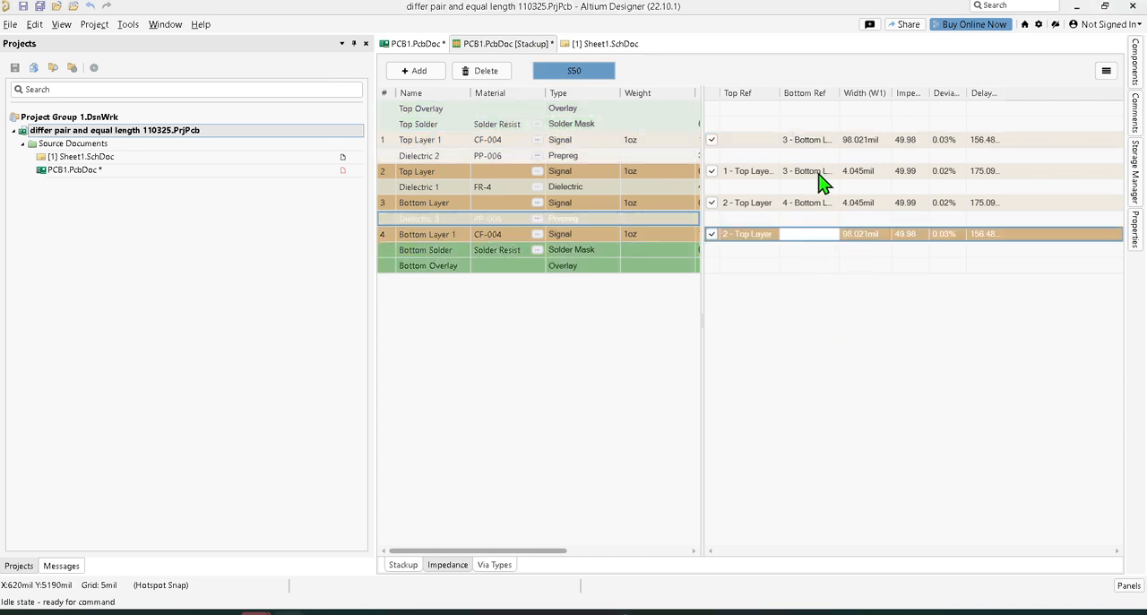
left_click(813, 143)
left_click(812, 143)
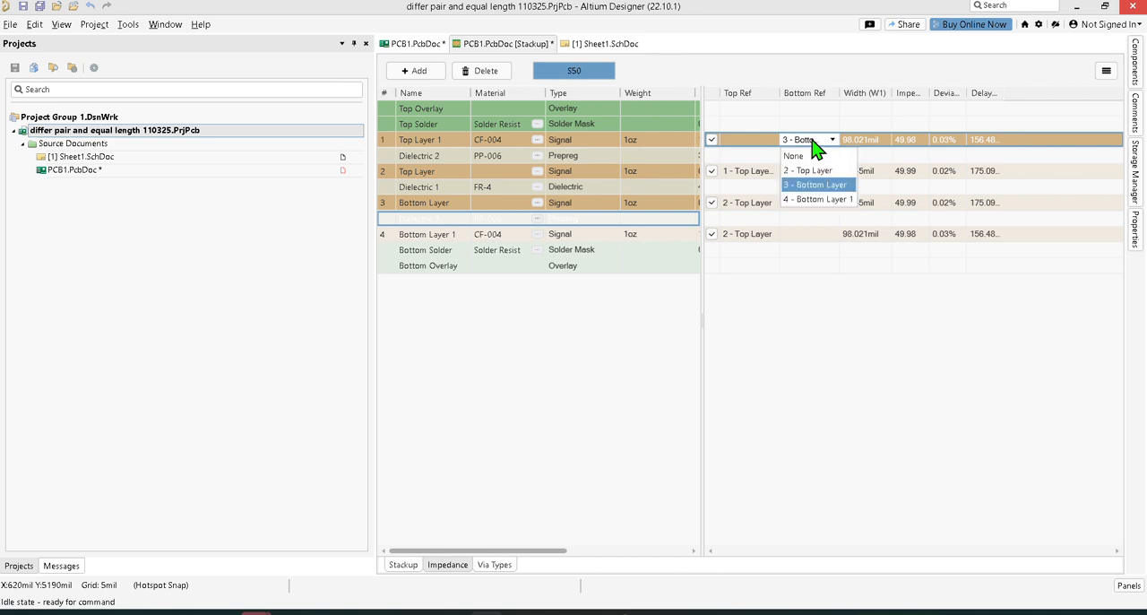
left_click(813, 143)
left_click(1135, 226)
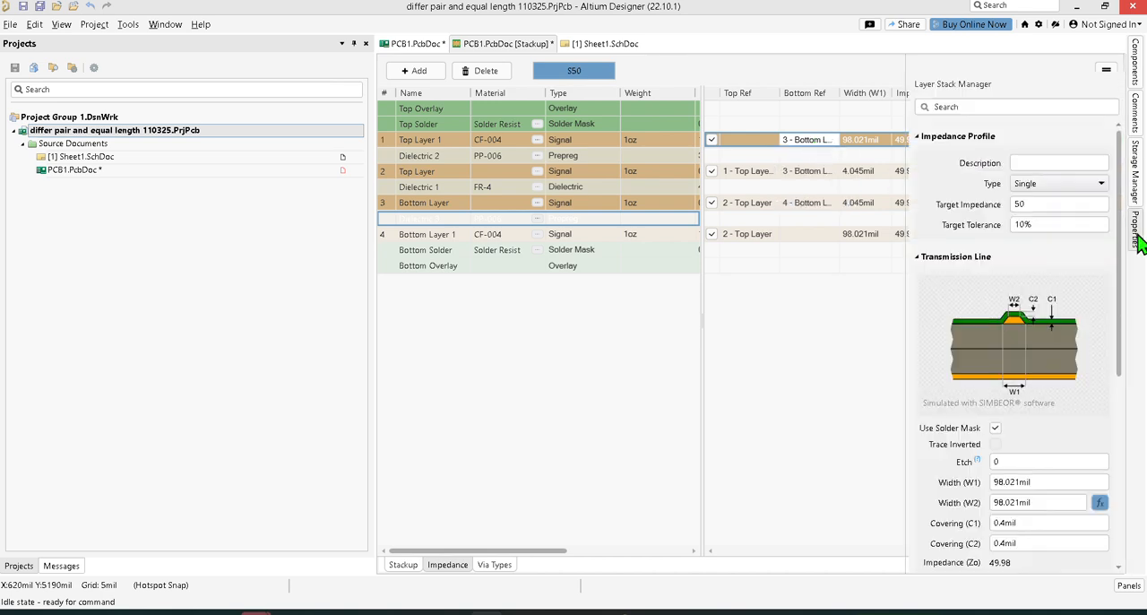
Step: Select the Bottom Layer 1 impedance entry and save all open documents
left_click(818, 172)
left_click(819, 237)
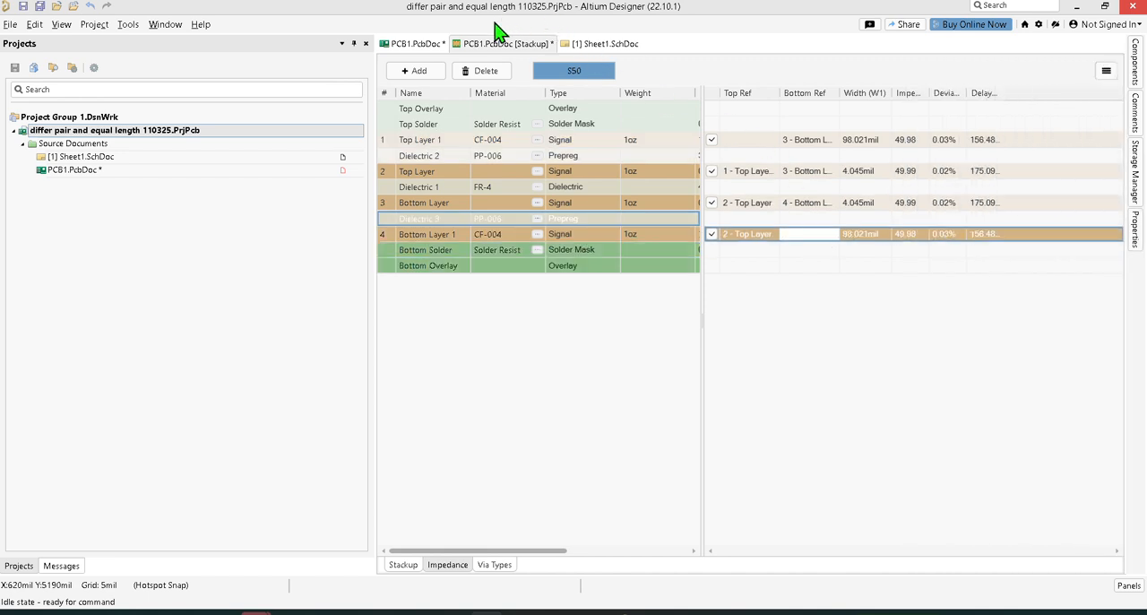
left_click(39, 7)
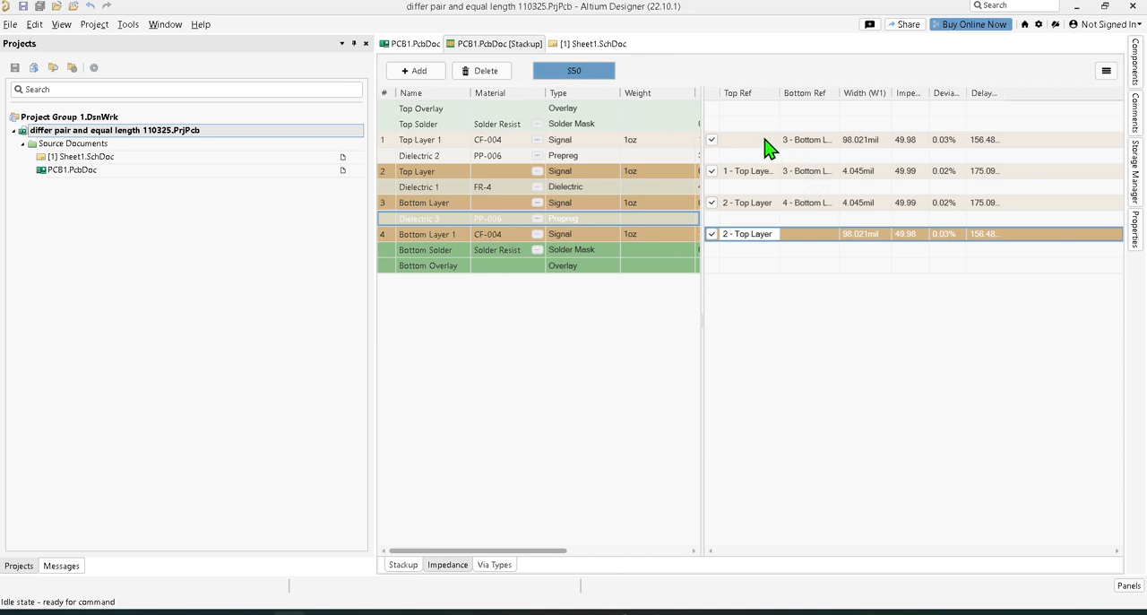
Step: Review the available top reference layers for Bottom Layer 1 and Top Layer 1 in the S50 profile
left_click(772, 237)
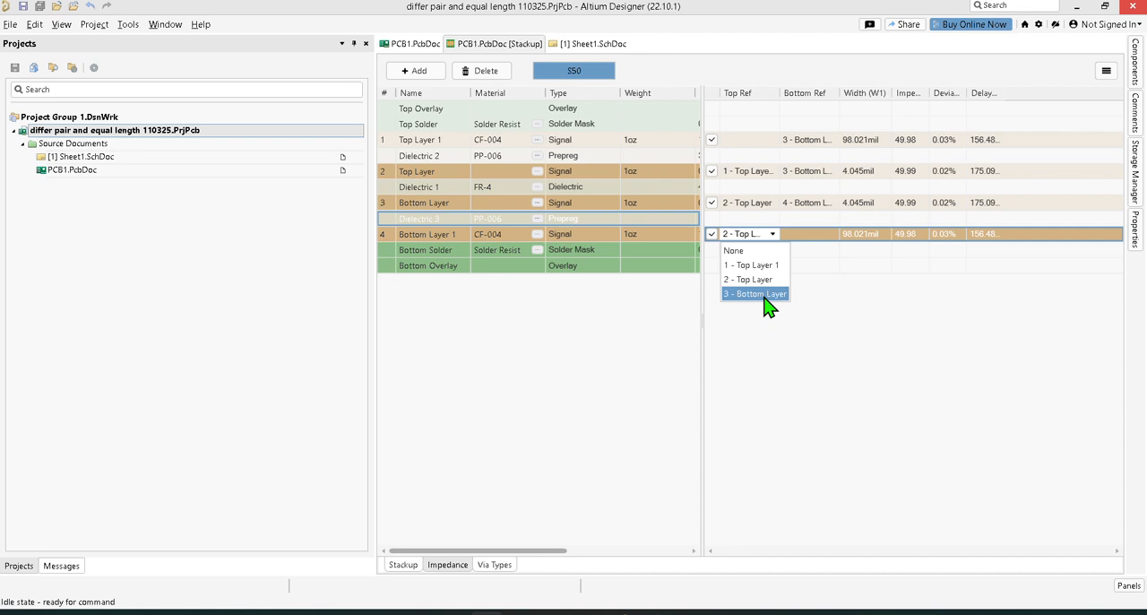
left_click(788, 341)
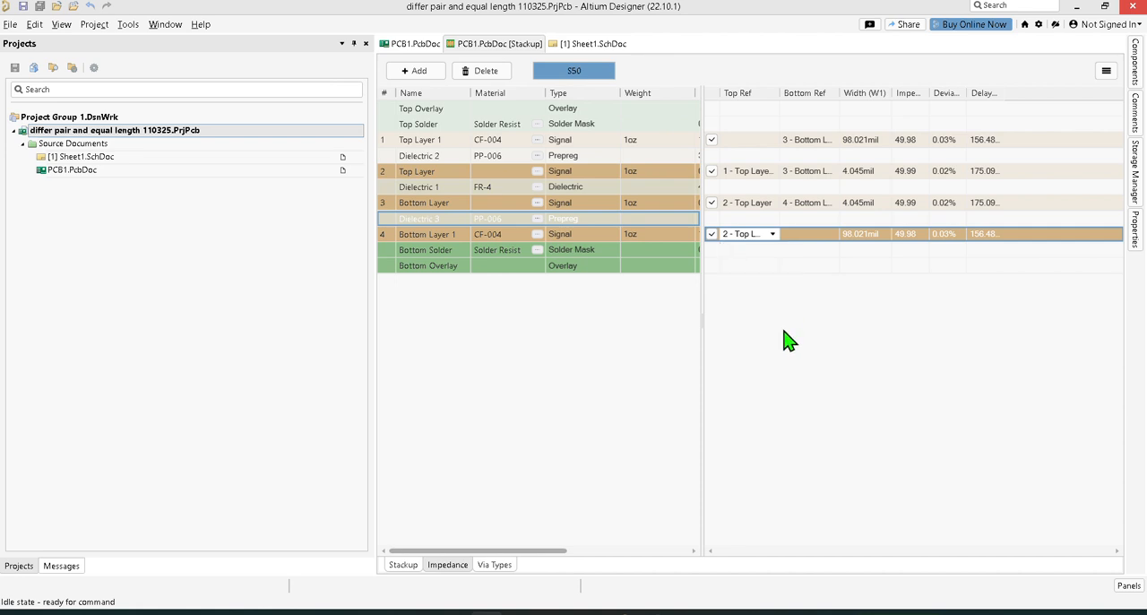
left_click(761, 234)
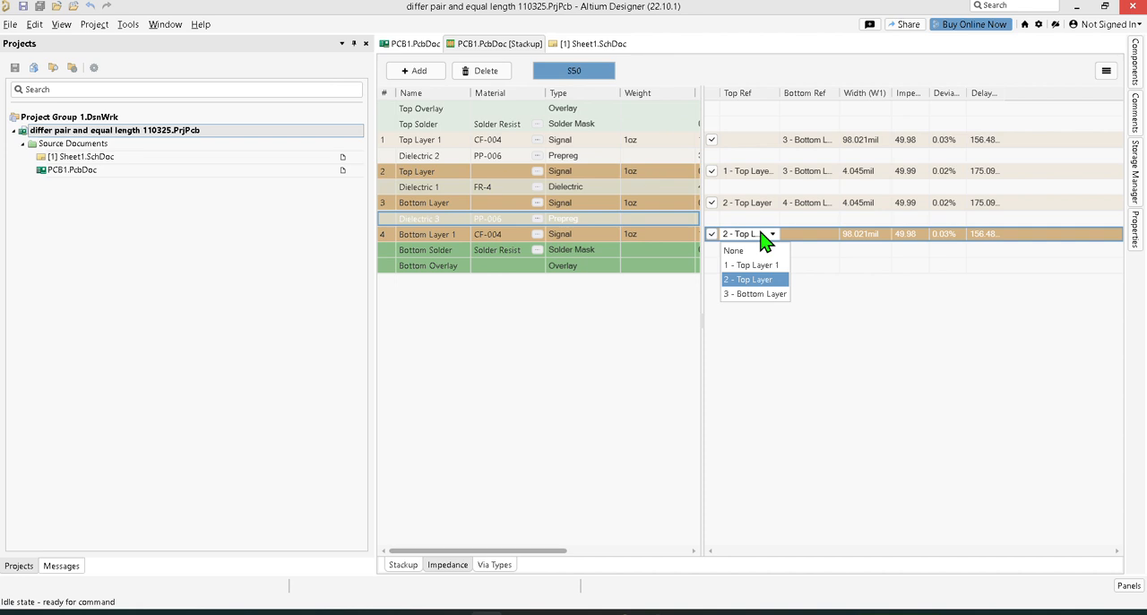
left_click(860, 381)
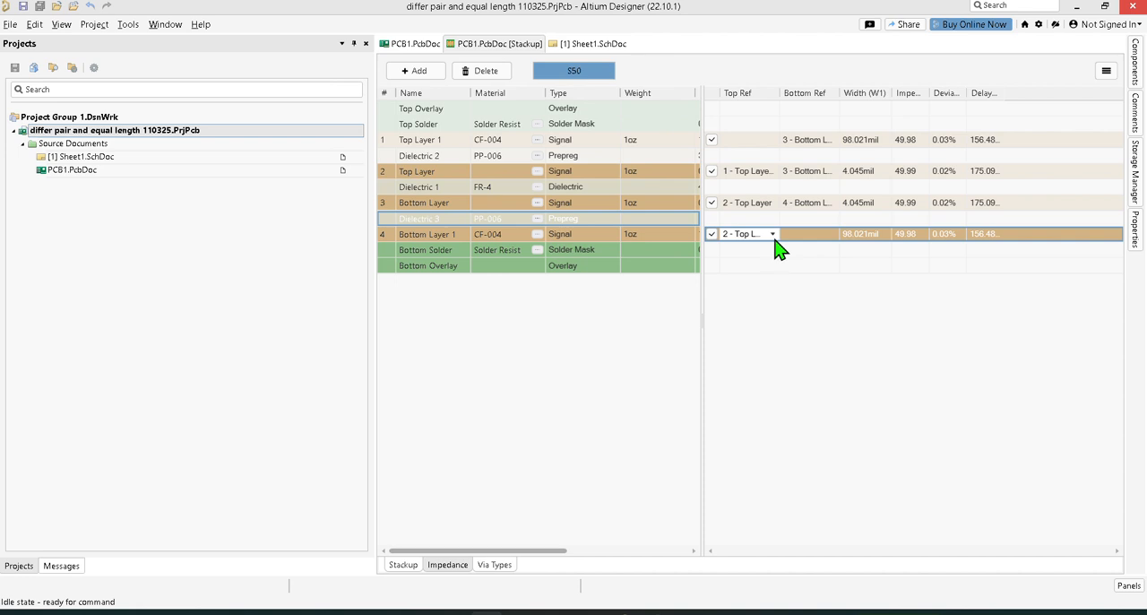
left_click(810, 141)
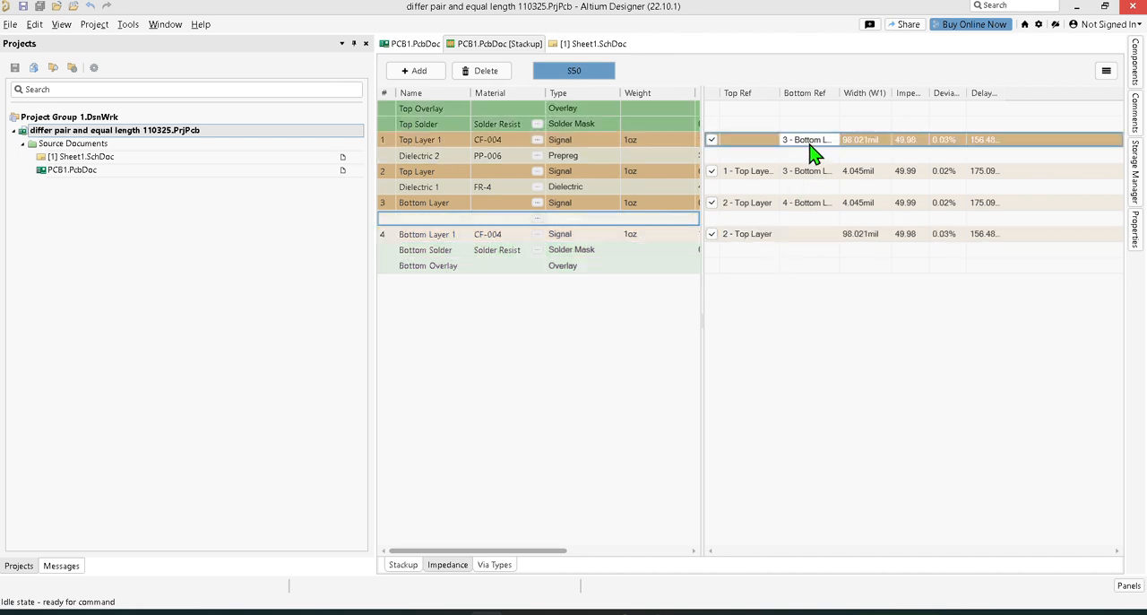
left_click(758, 143)
left_click(759, 143)
left_click(762, 164)
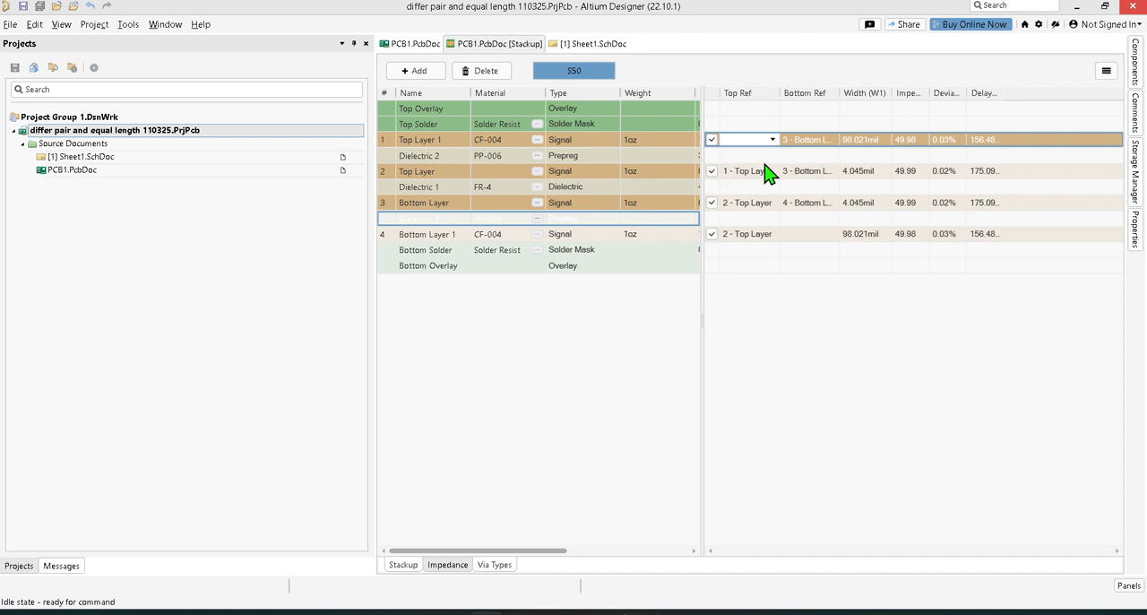
Step: Set the bottom reference of Top Layer 1 to 2 - Top Layer and save the stackup
left_click(803, 140)
left_click(807, 143)
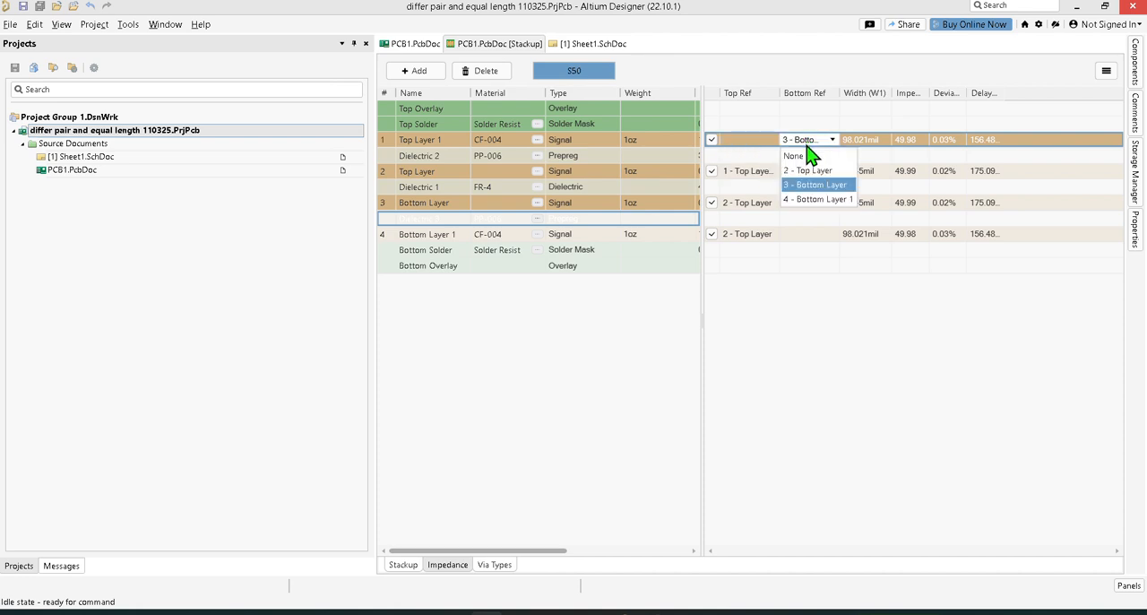
left_click(809, 158)
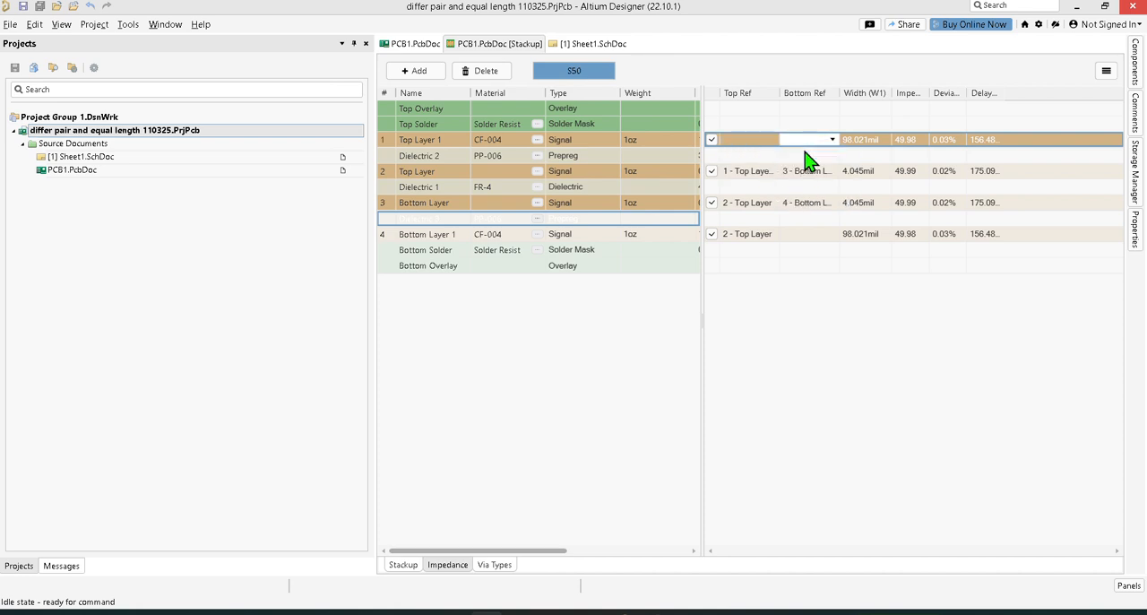
left_click(1137, 233)
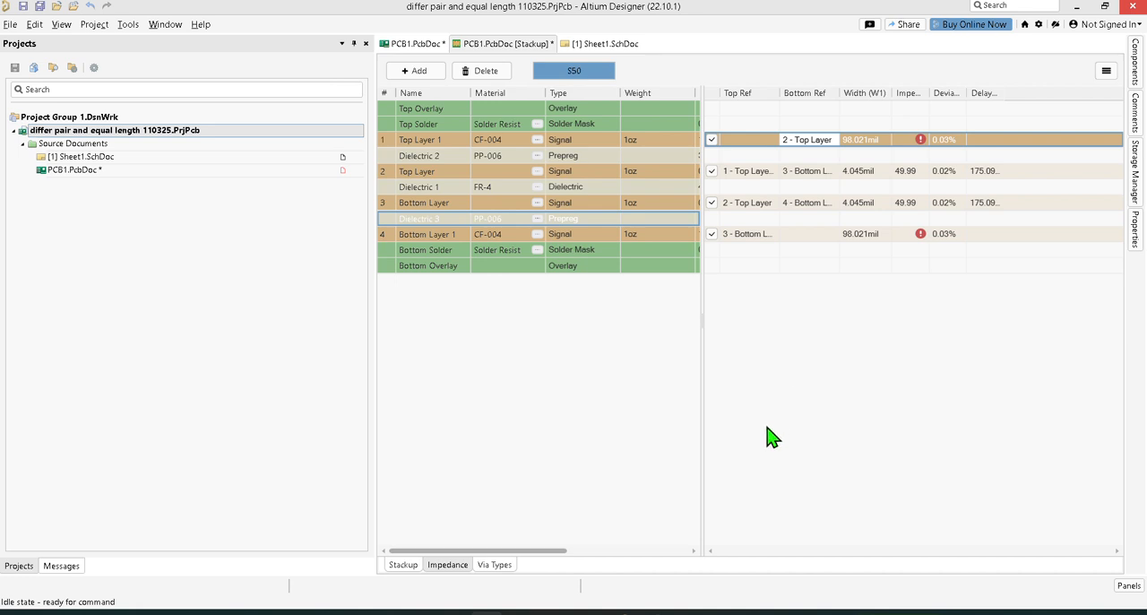
key("ctrl+s")
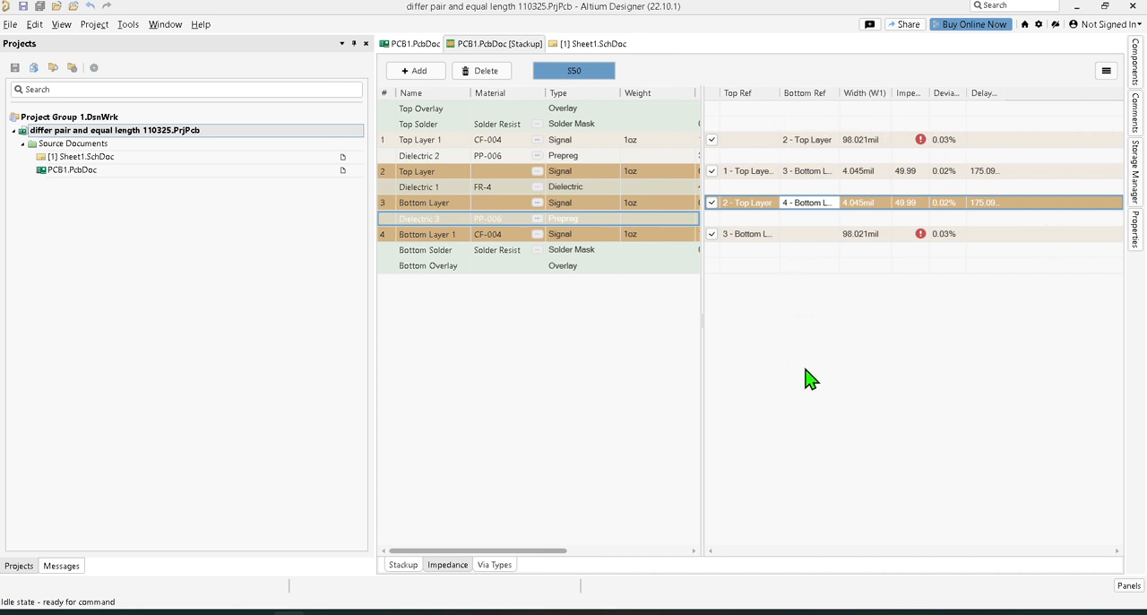
left_click(1106, 70)
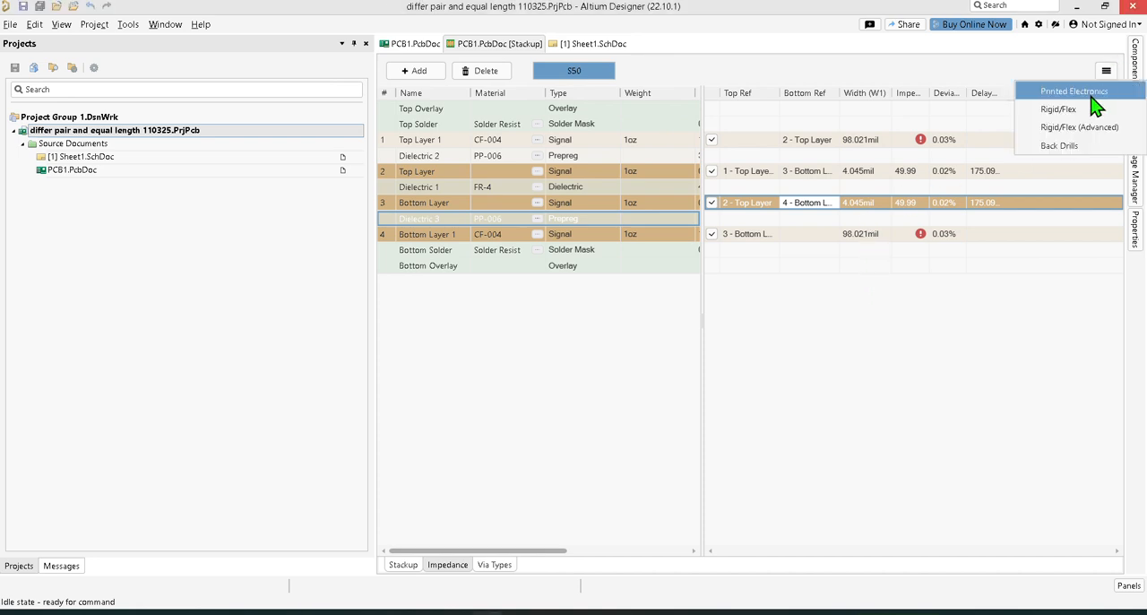
left_click(860, 387)
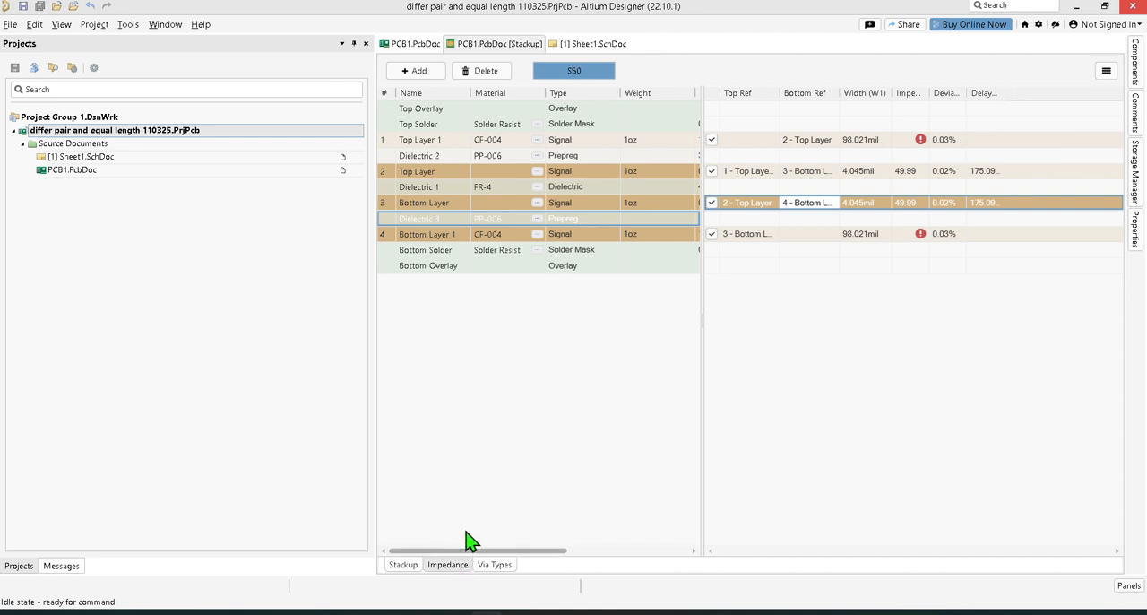
Step: Describe the S50 impedance profile as 50OHM and save all open documents
left_click(1137, 235)
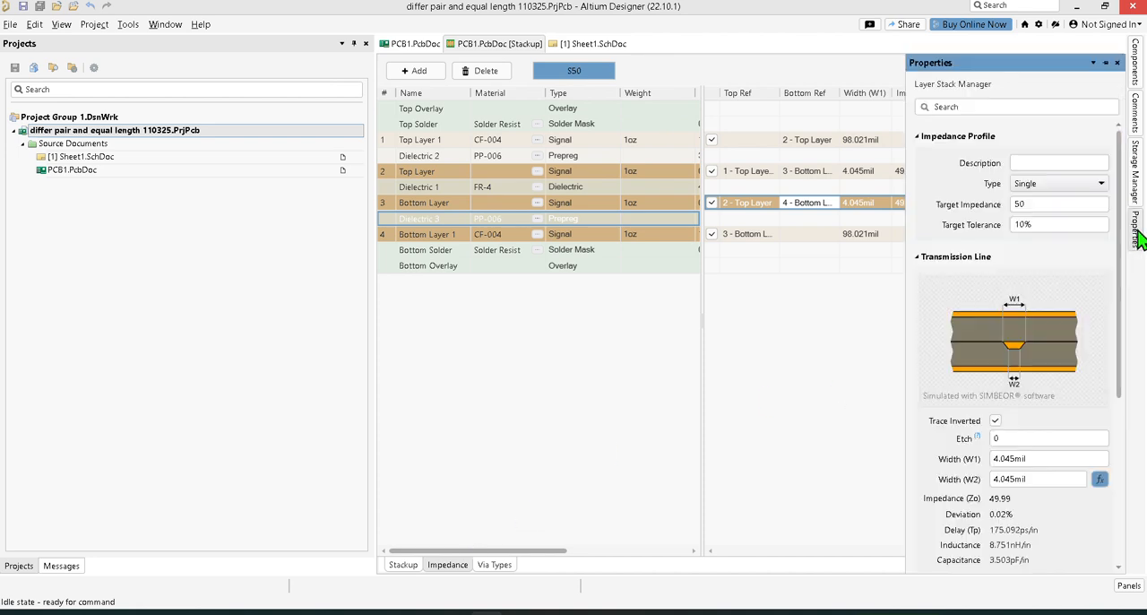
left_click(1045, 164)
type("50OHM")
scroll(1118, 354, "down", 2)
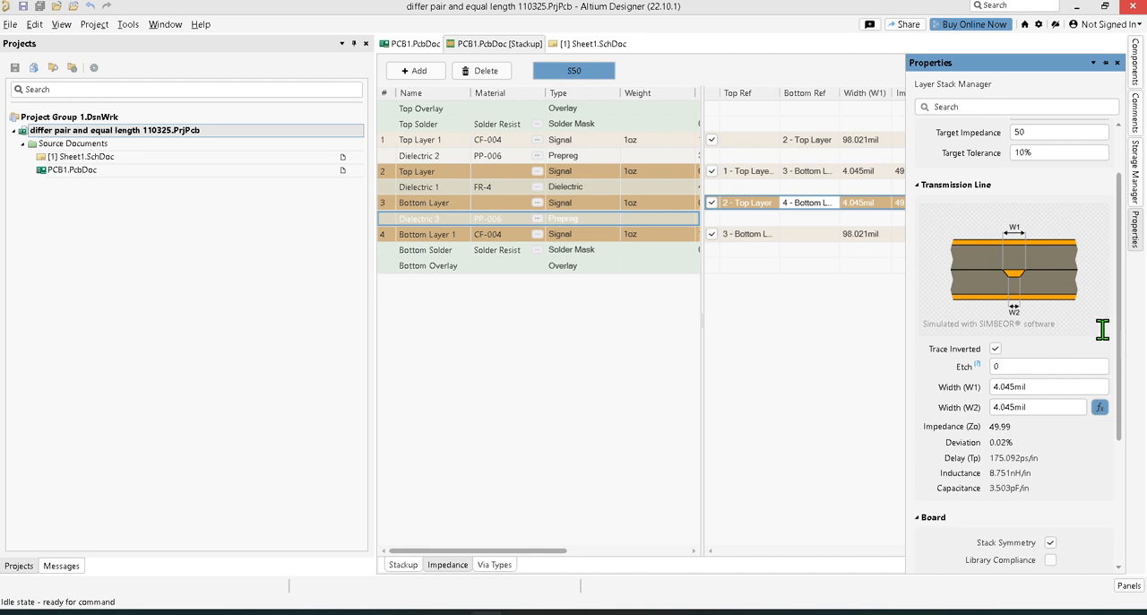
scroll(1097, 330, "down", 2)
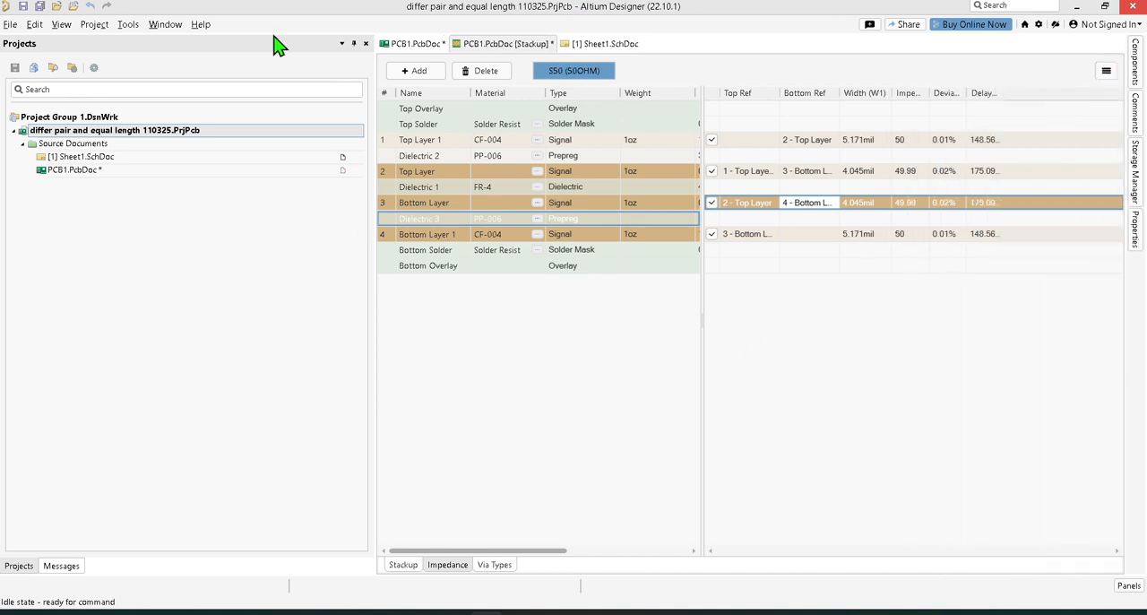
left_click(37, 7)
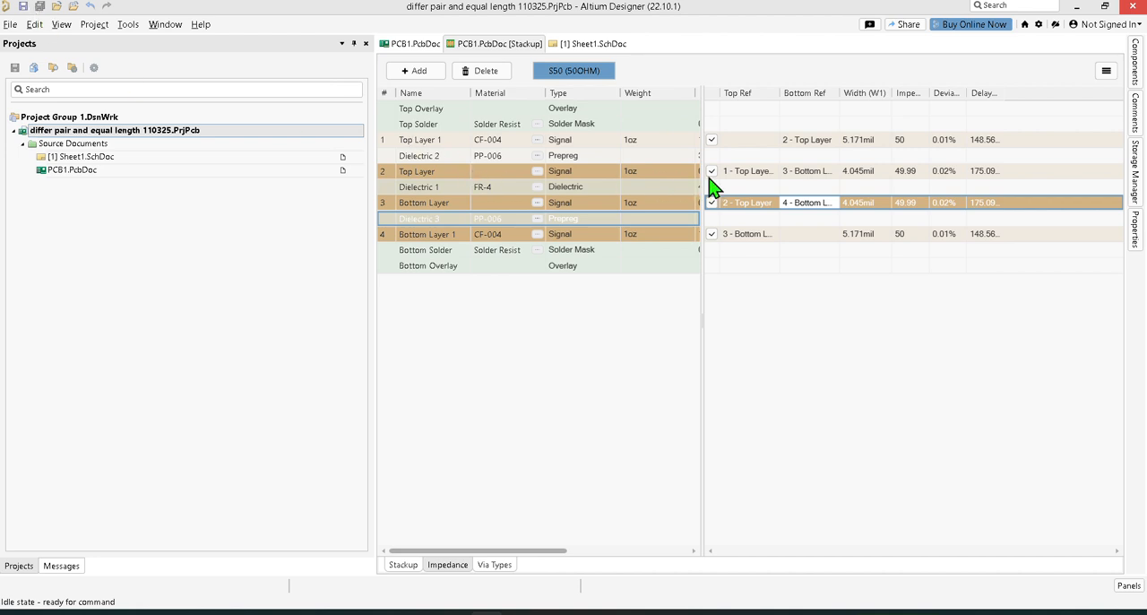
Step: Try setting the bottom reference of Top Layer 1 to None and check its transmission-line properties
left_click(809, 144)
left_click(814, 143)
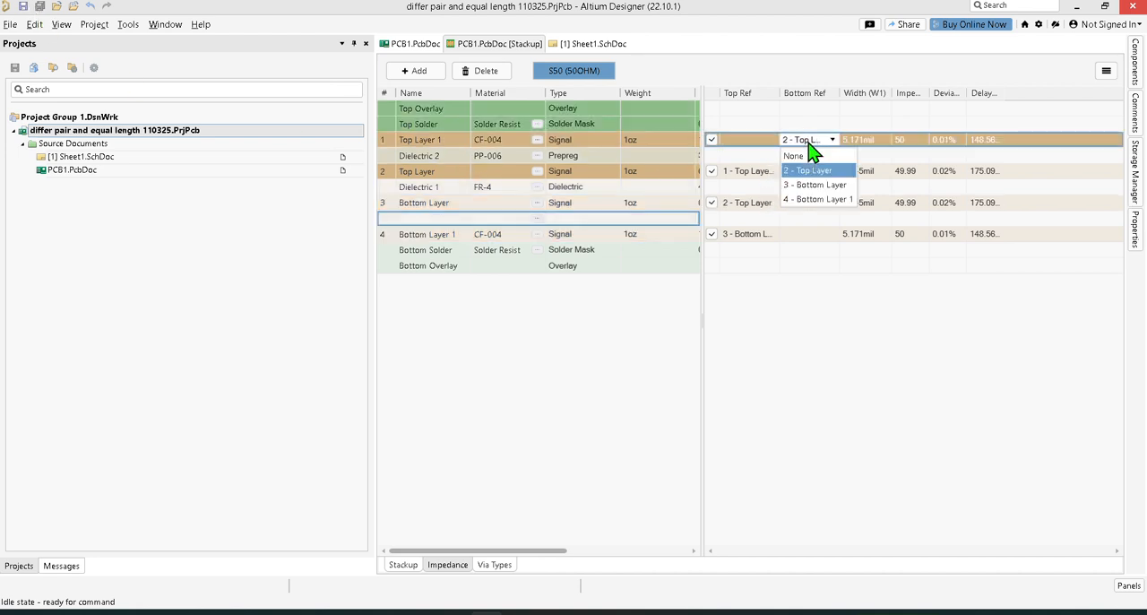
left_click(815, 158)
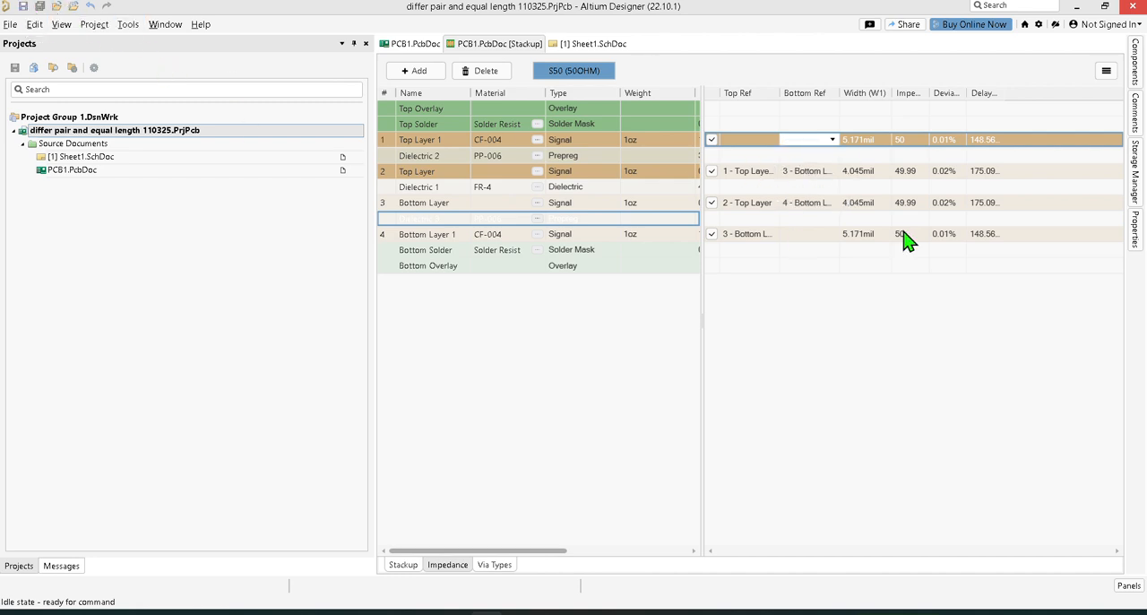
left_click(1136, 228)
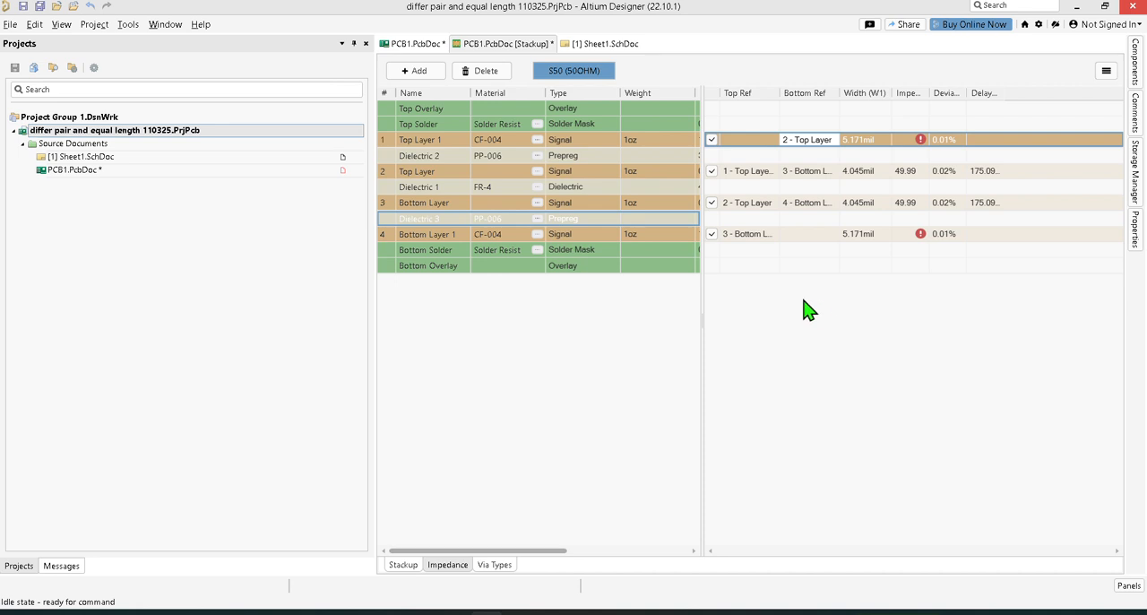
Step: Try 3 - Bottom Layer as the bottom reference of Top Layer 1, check its properties, and undo the reference changes
left_click(828, 140)
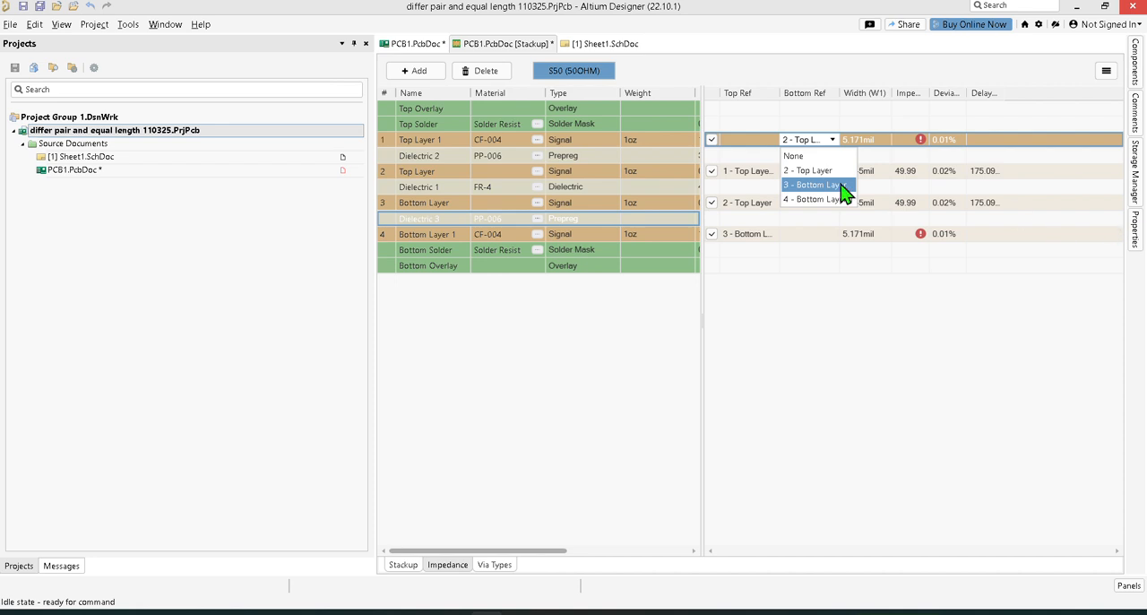
left_click(811, 184)
left_click(1135, 233)
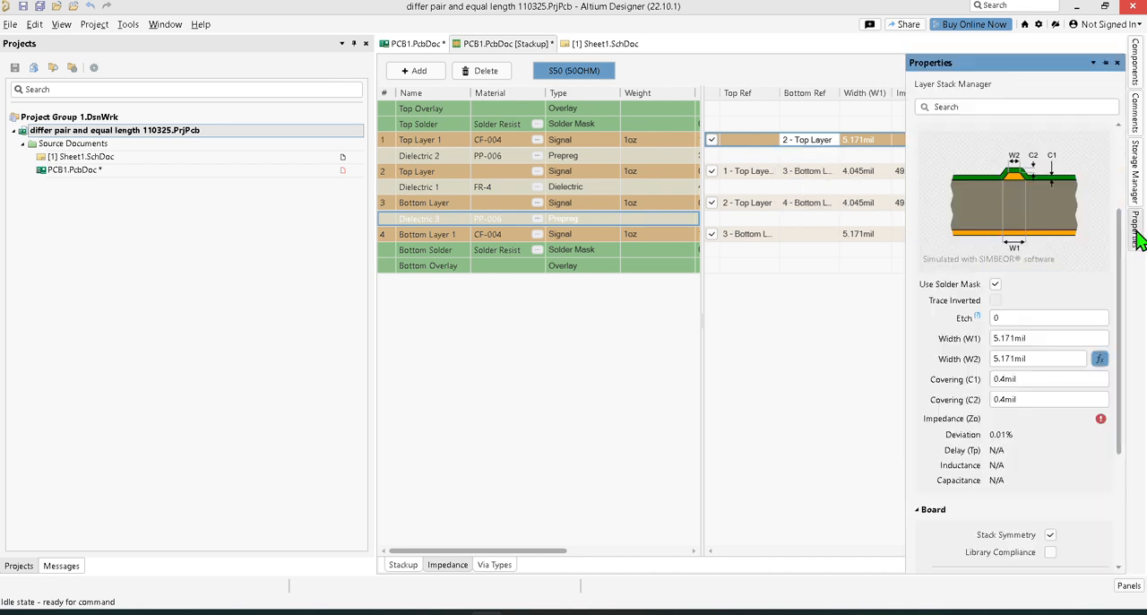
left_click(1136, 233)
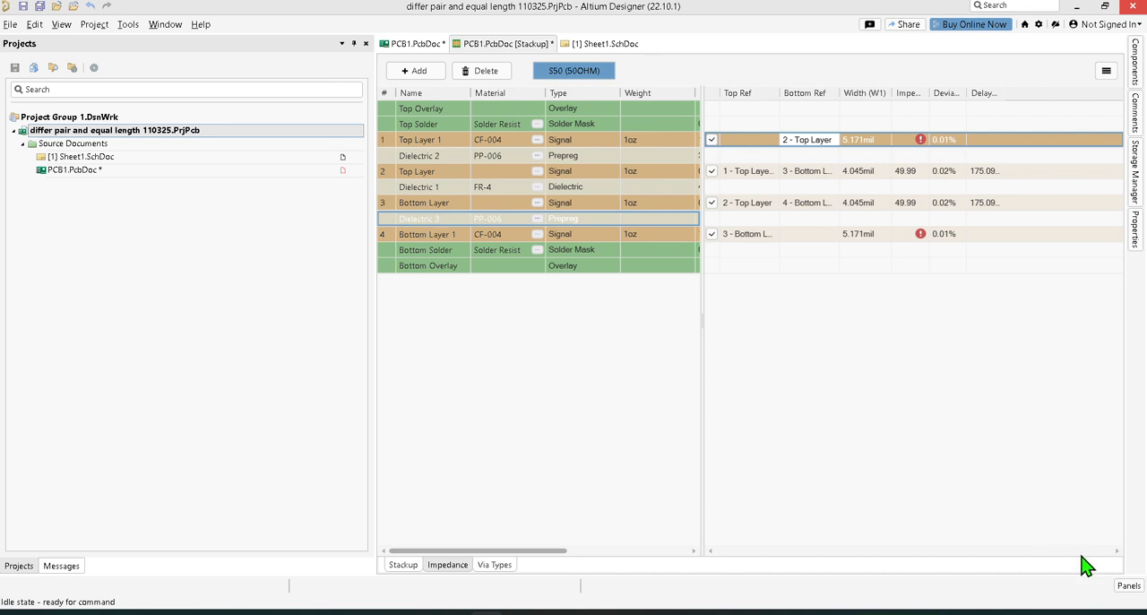
left_click(89, 7)
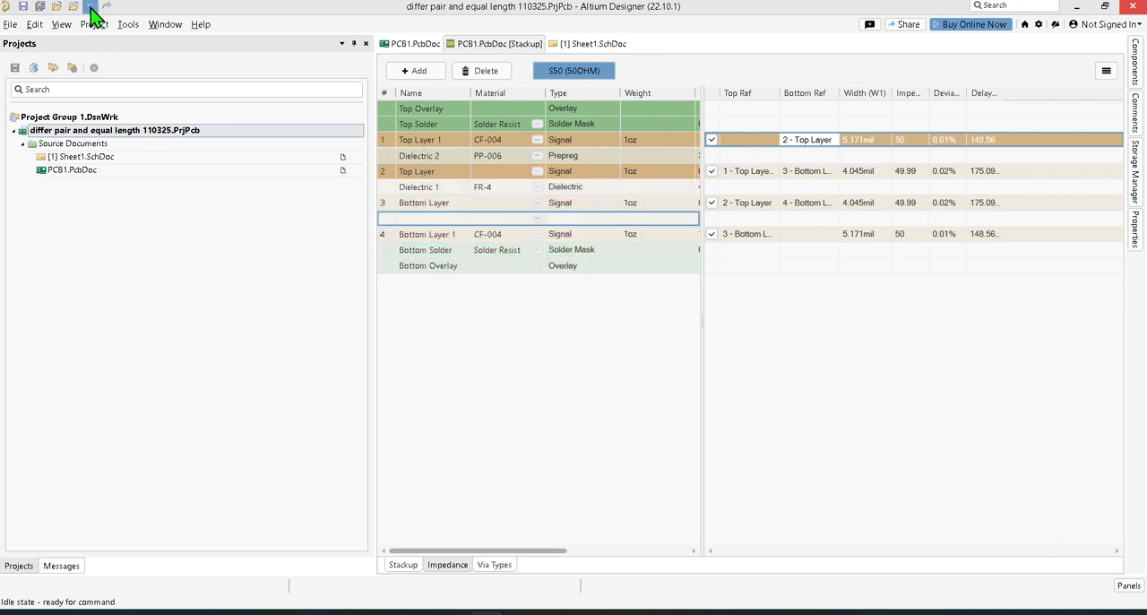
Step: Review Top Layer 1's transmission-line properties and the impedance profile types available for the 50OHM profile
left_click(1135, 240)
left_click(1136, 232)
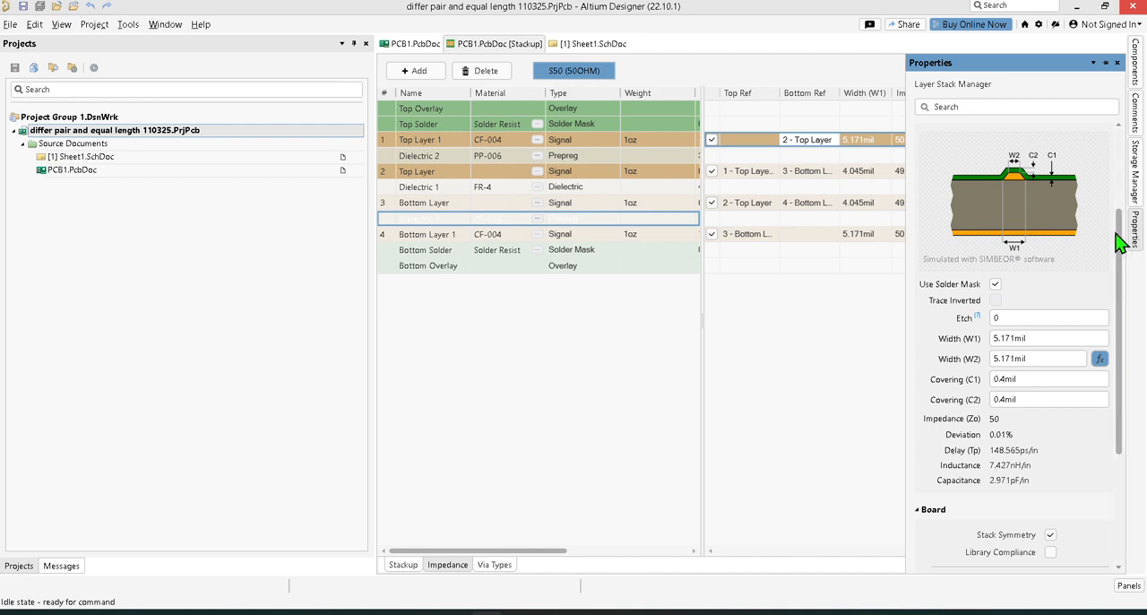
scroll(1080, 231, "up", 3)
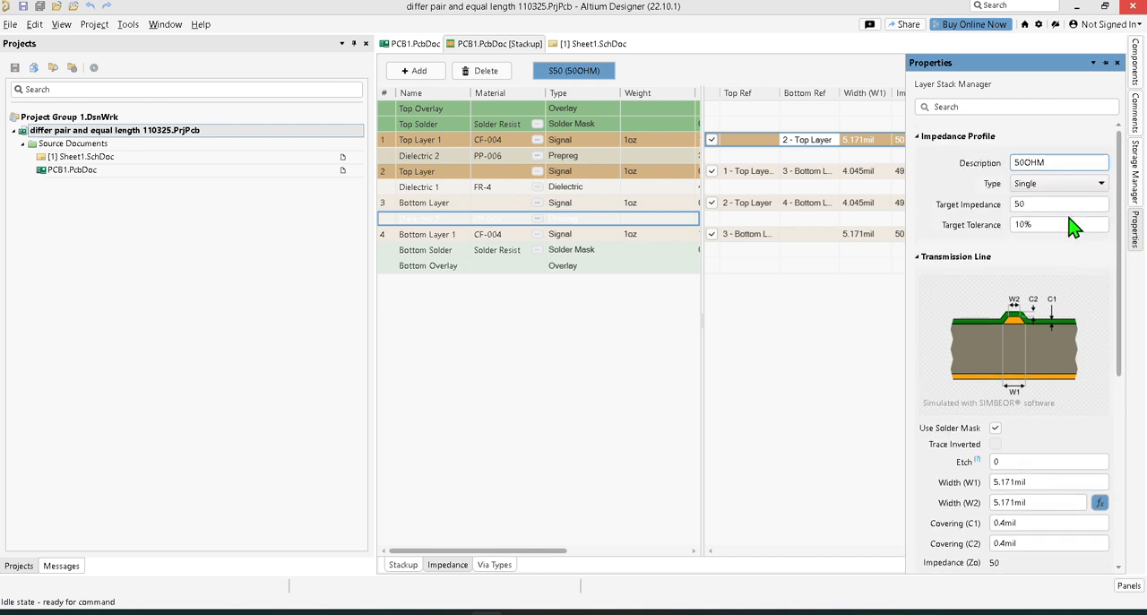
left_click(1075, 186)
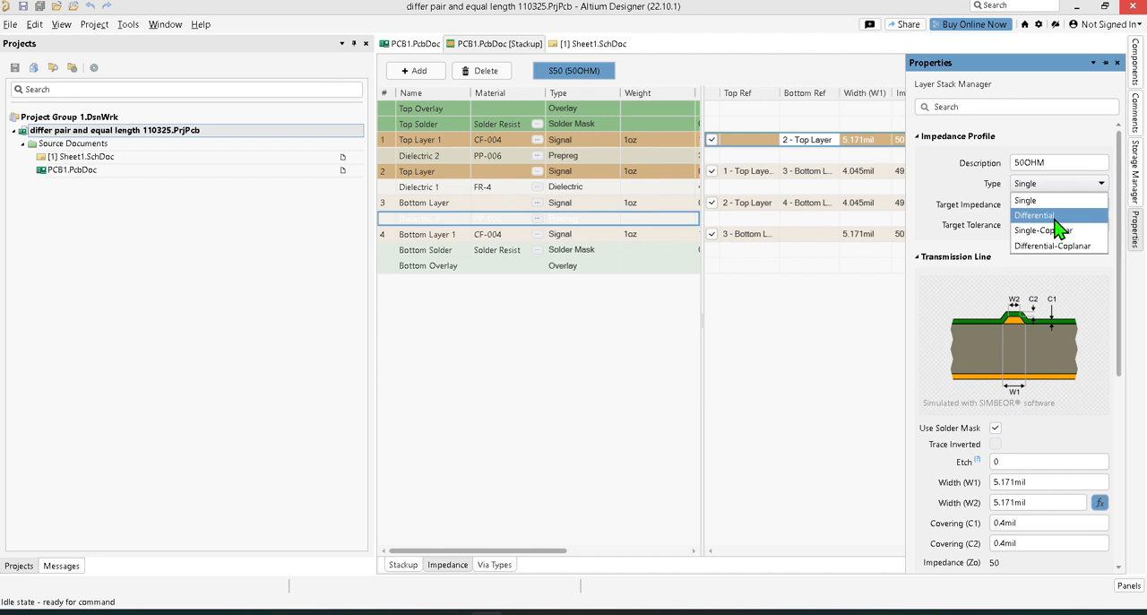
left_click(760, 326)
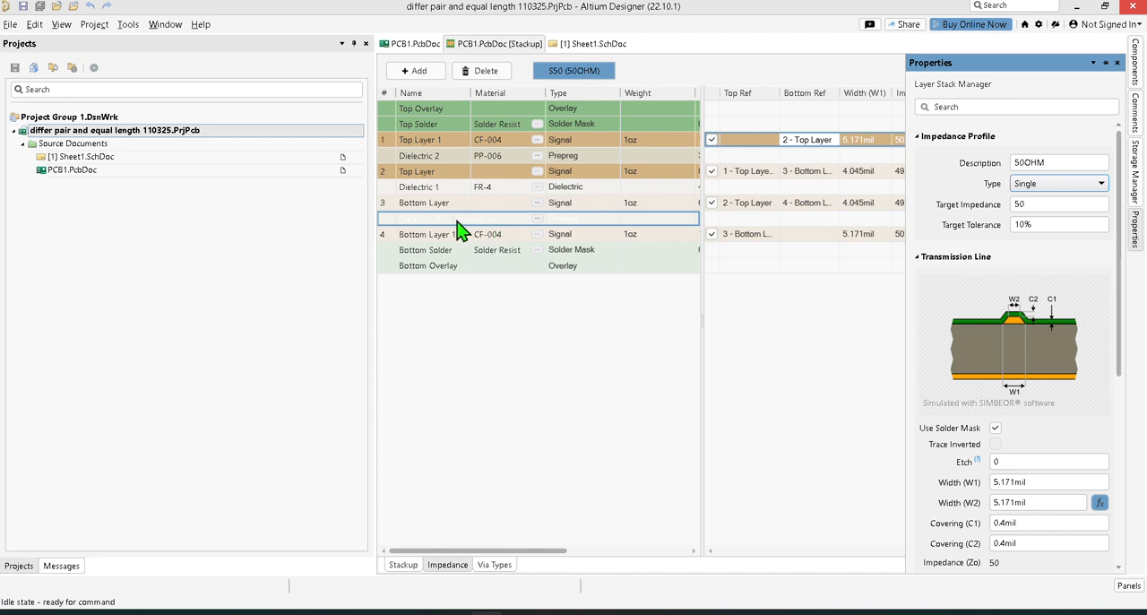
Step: Add a second impedance profile, widen the stackup table to show Thickness and Dk, and compare the two profiles
left_click(419, 72)
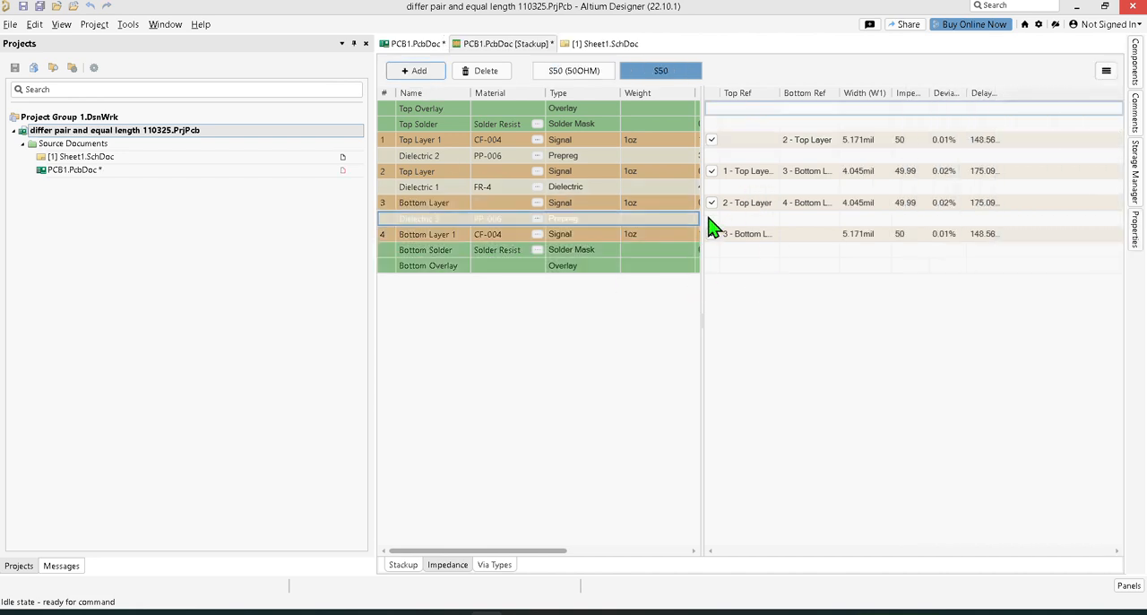
left_click_drag(702, 244, 1060, 256)
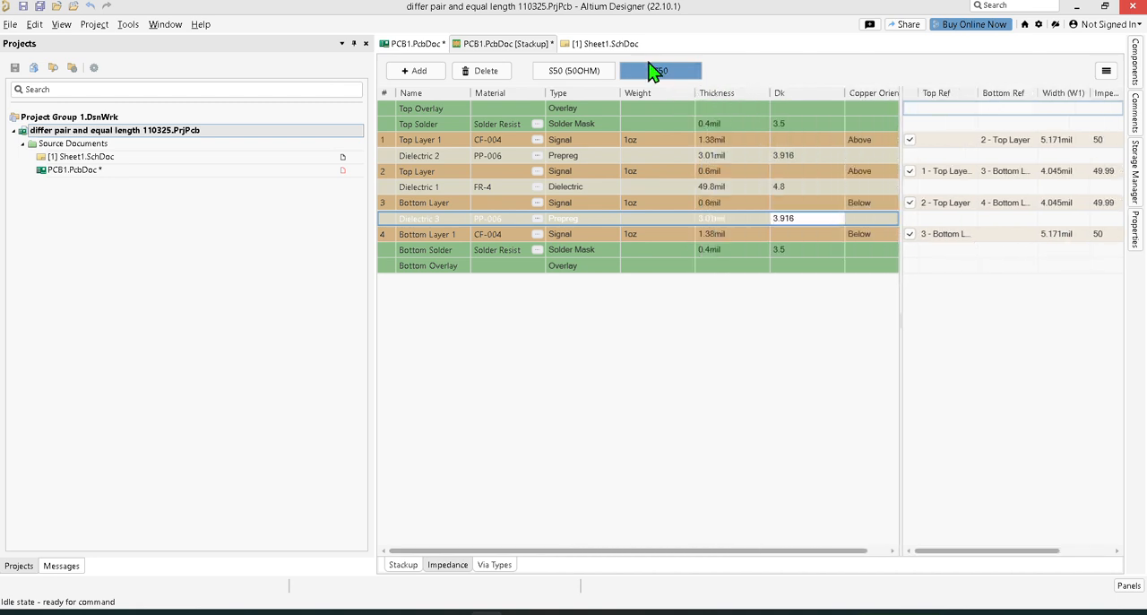
left_click(578, 73)
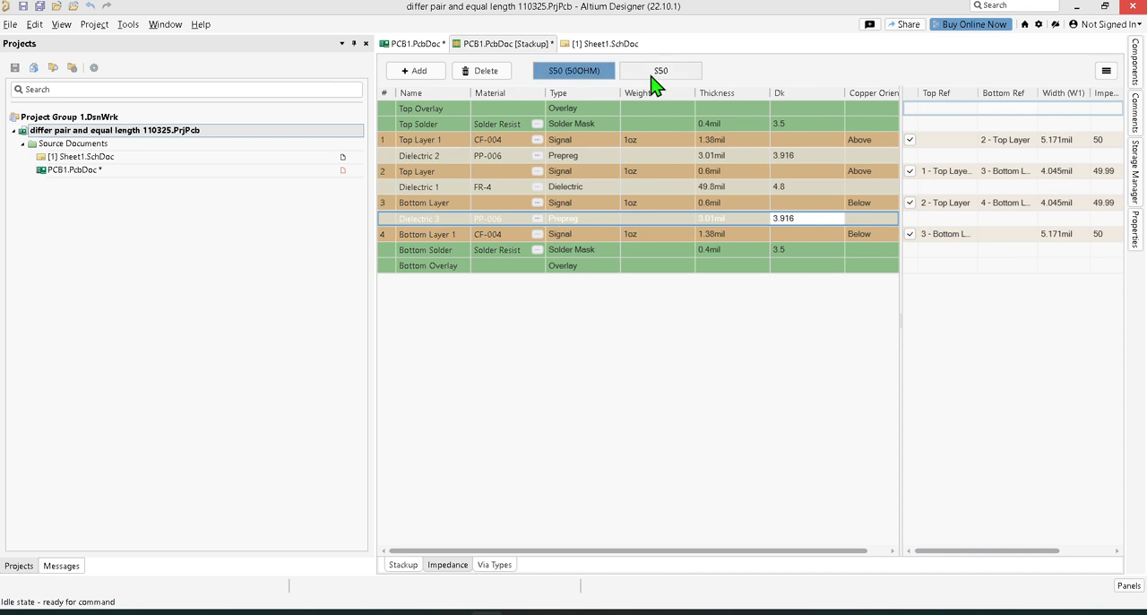
left_click(657, 77)
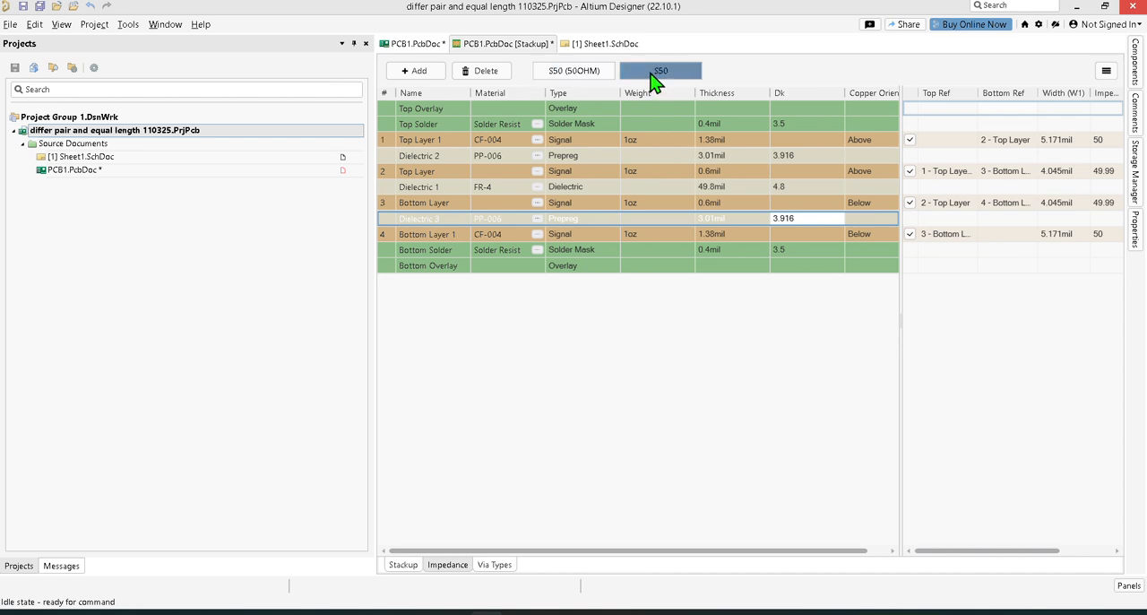
Step: Set the new impedance profile's type to Differential and its target impedance to 100
left_click(1137, 233)
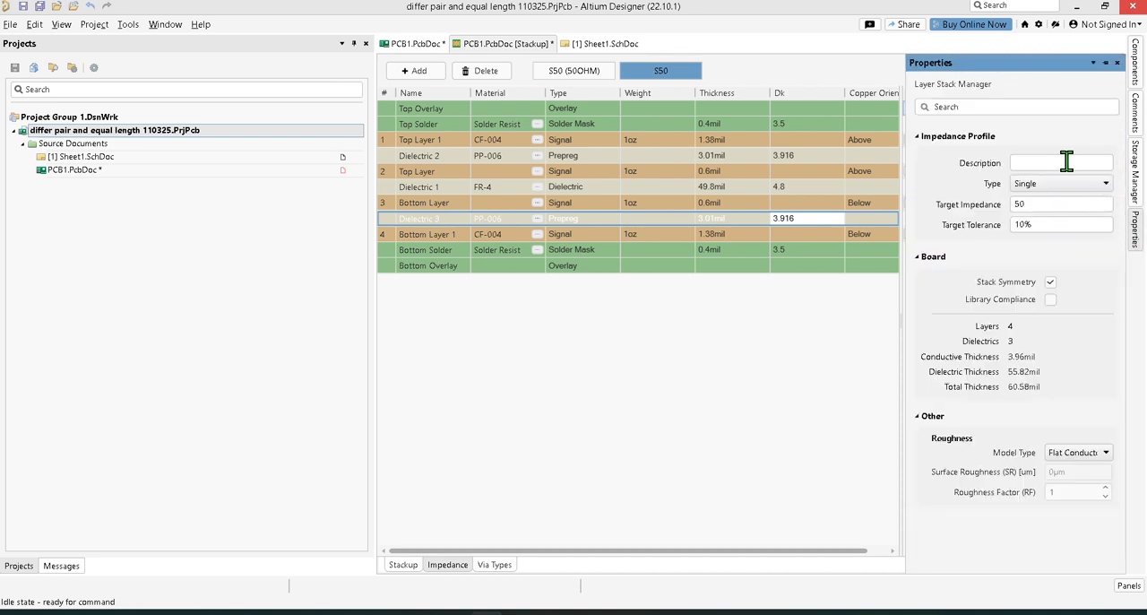
left_click(1069, 186)
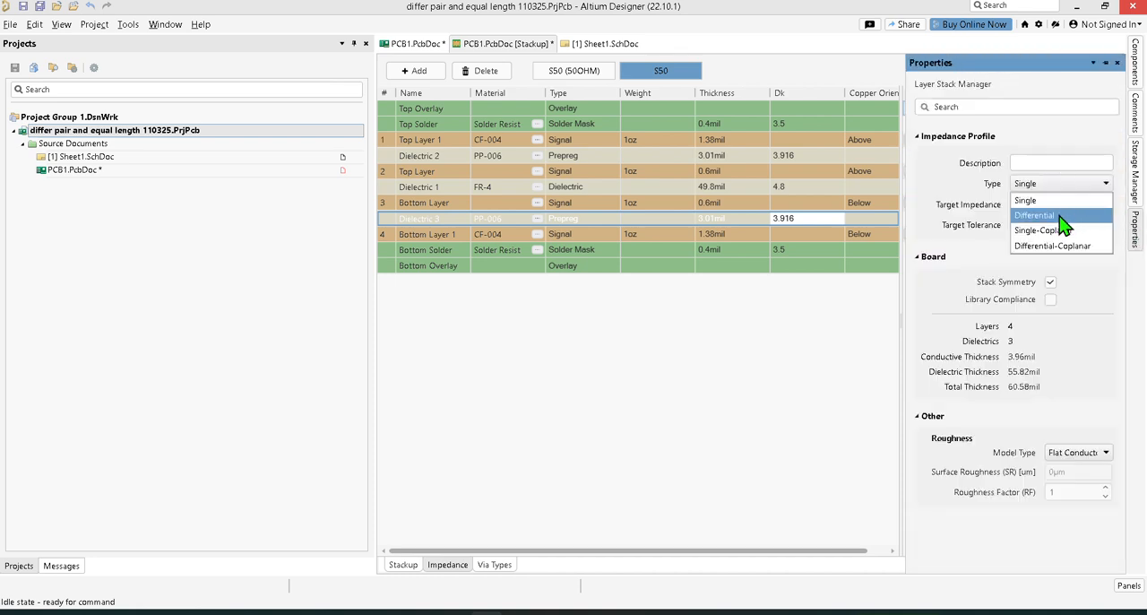
left_click(1061, 217)
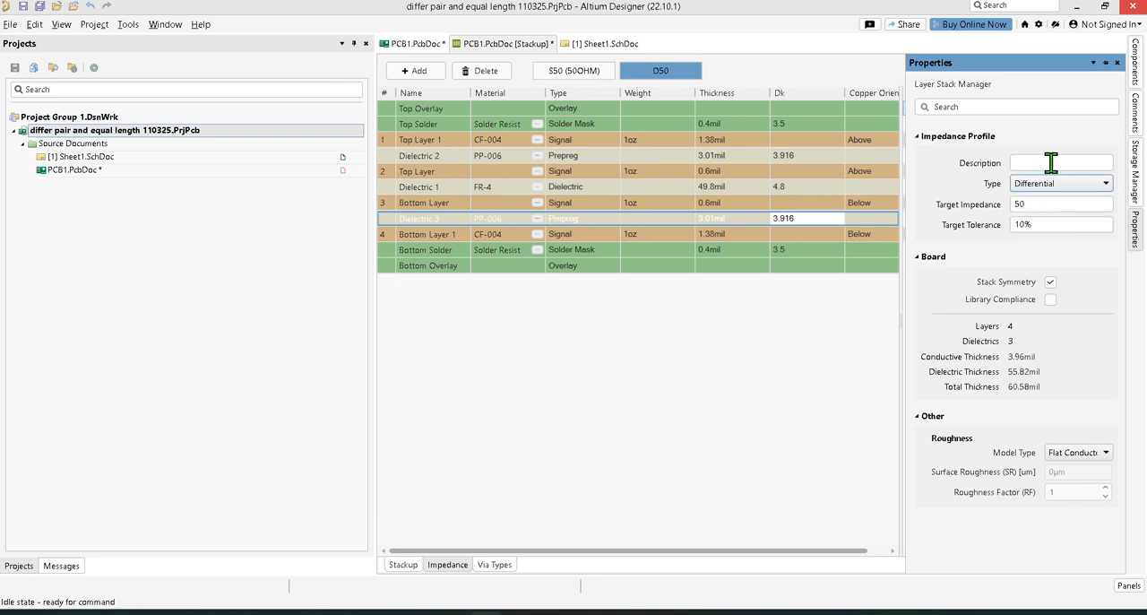
left_click(1048, 204)
type("100")
left_click(877, 338)
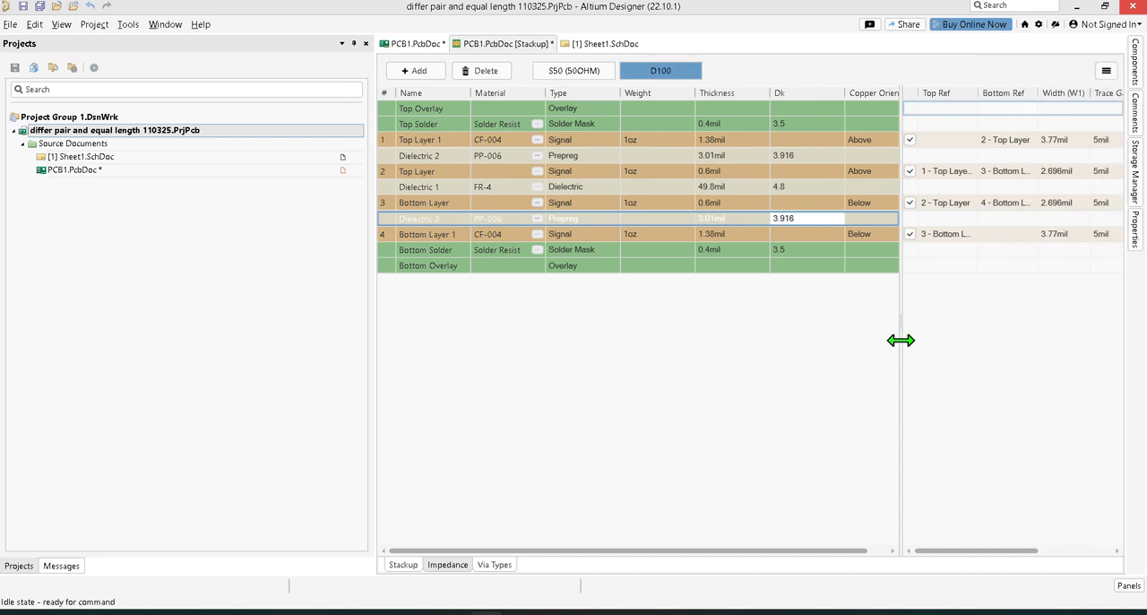
Step: Narrow the stackup table, set the differential impedance profile's description to 2, and save all documents
left_click_drag(900, 338, 599, 321)
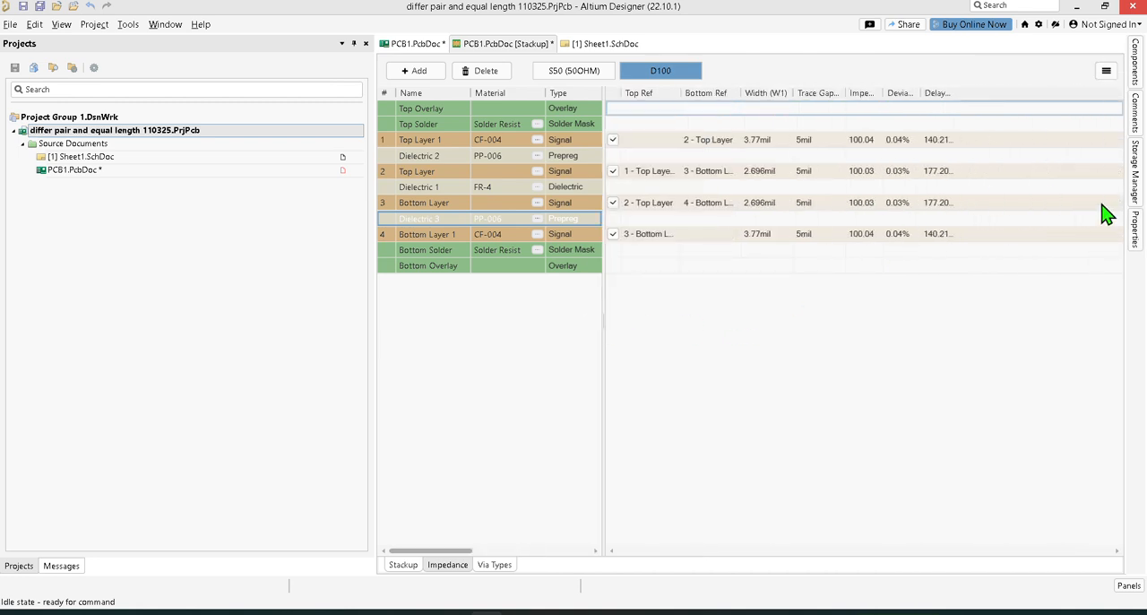
mouse_move(1139, 239)
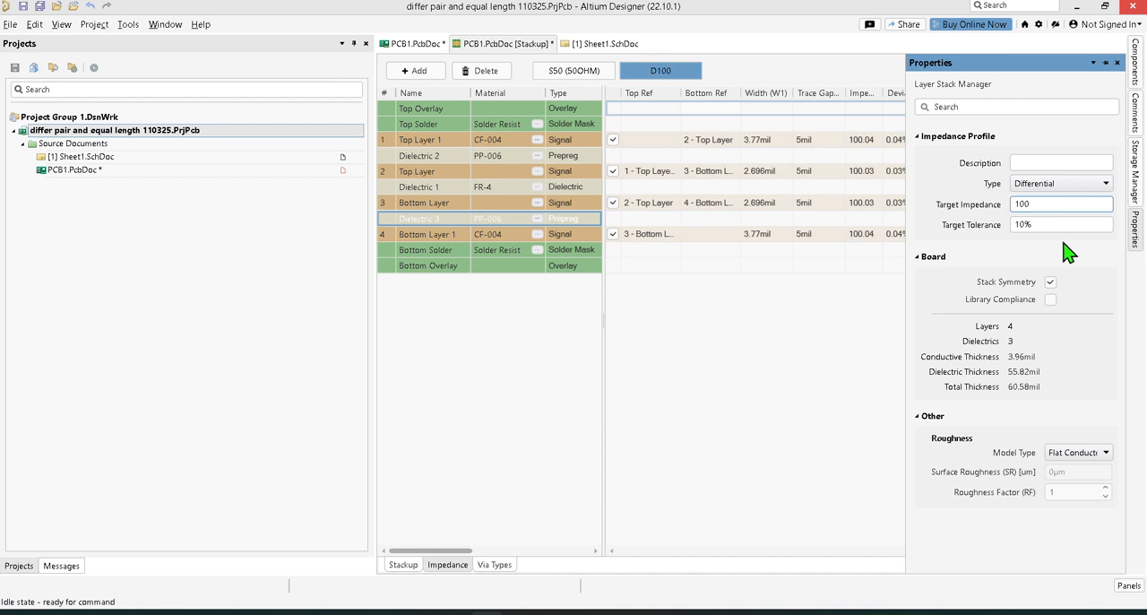
left_click(1057, 162)
type("2")
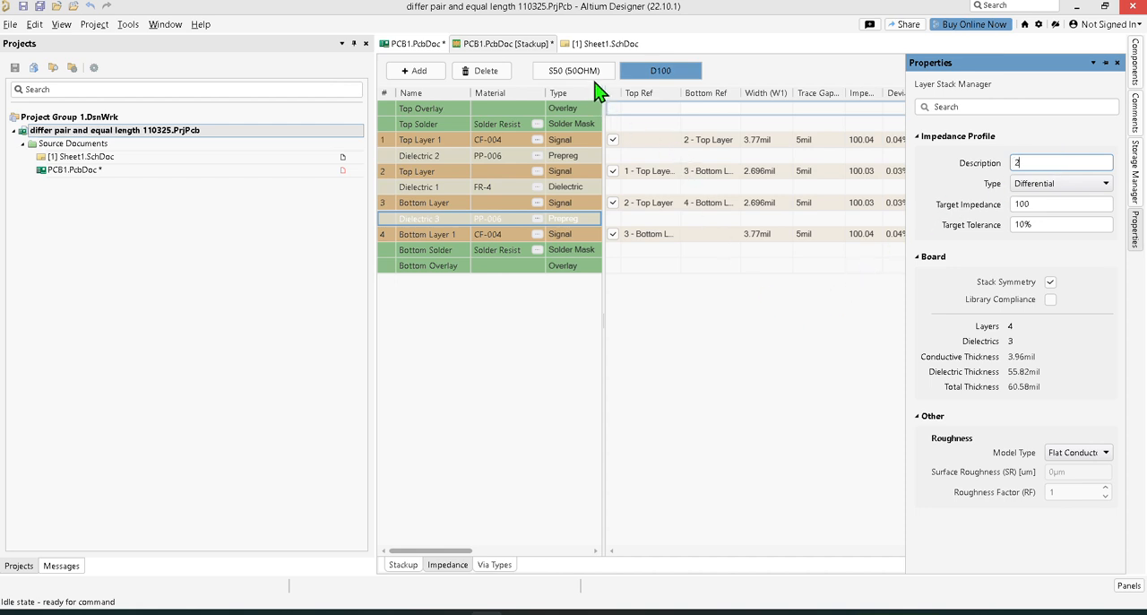
left_click(779, 340)
left_click(42, 9)
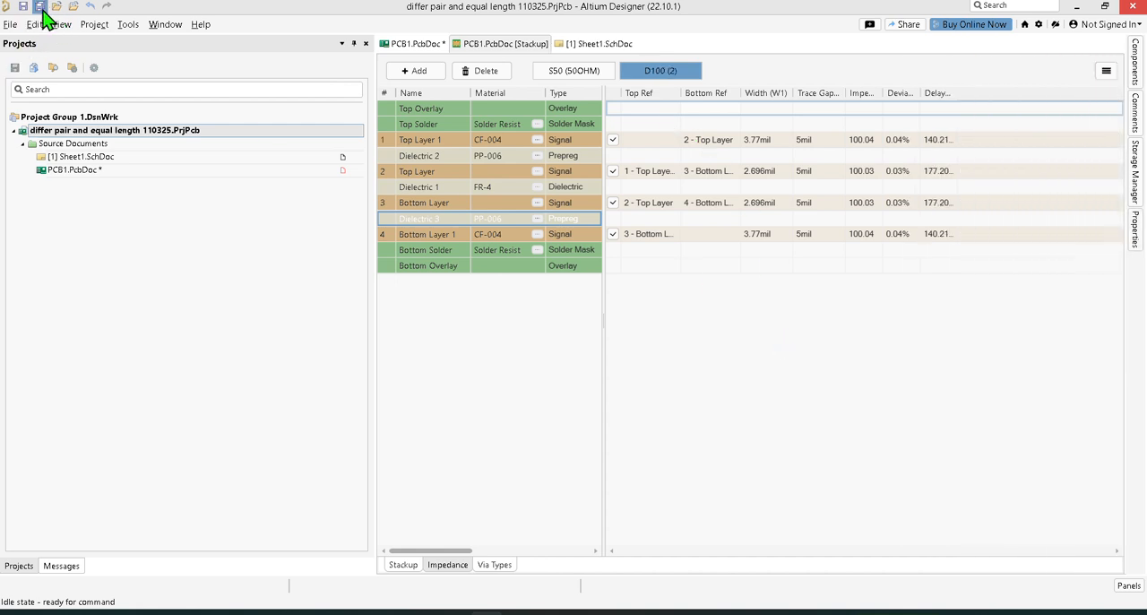
Step: Compare the S50 and D100 impedance profiles' properties, collapsing the Board and Other sections
left_click(570, 72)
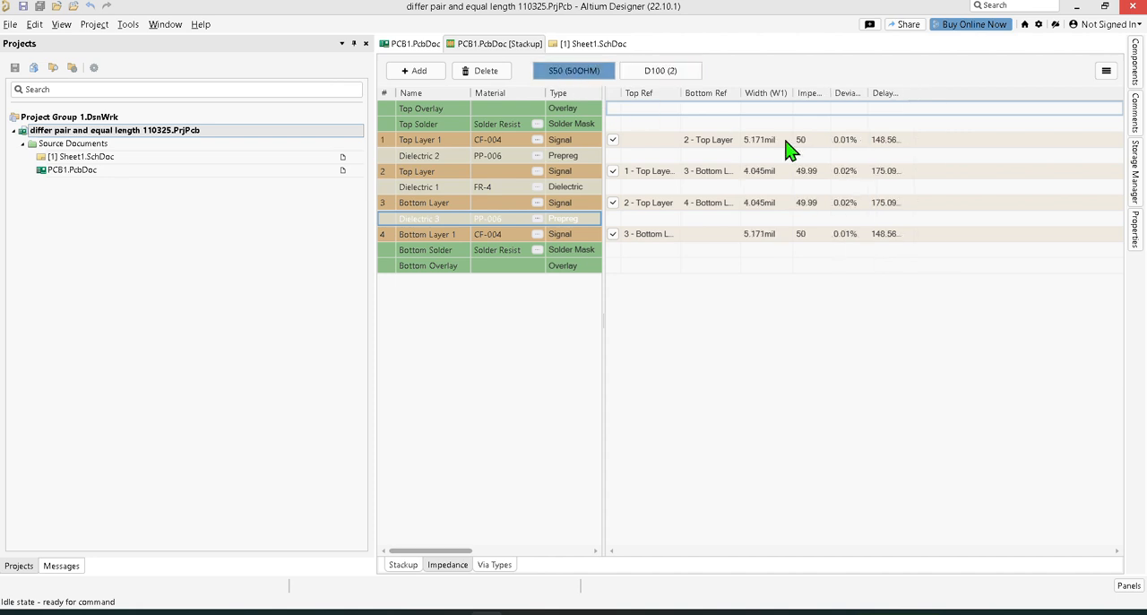
left_click(1136, 231)
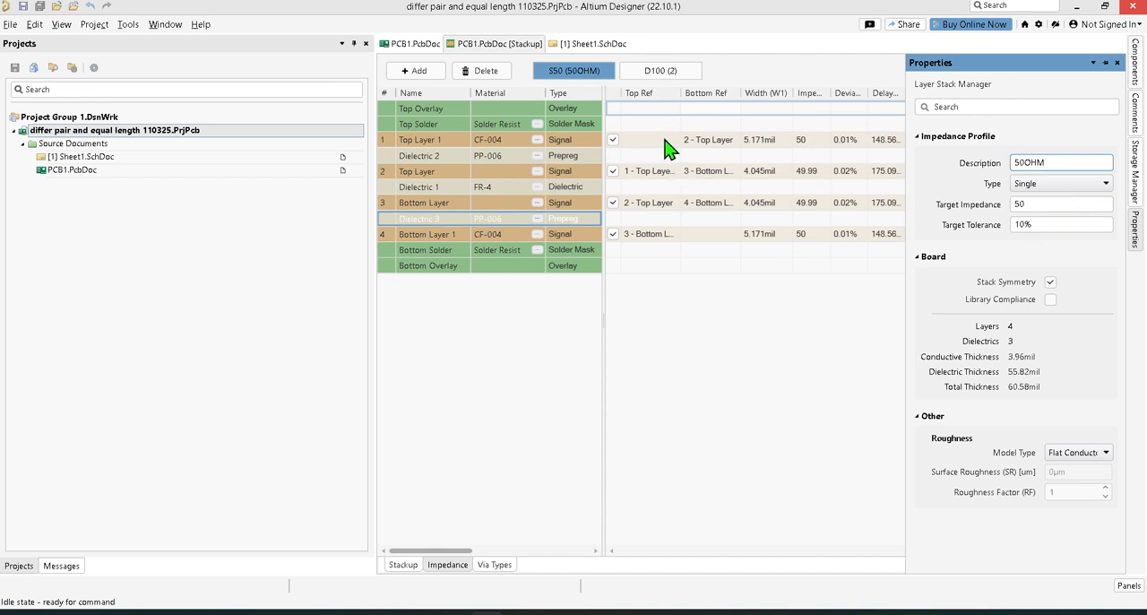
left_click(669, 73)
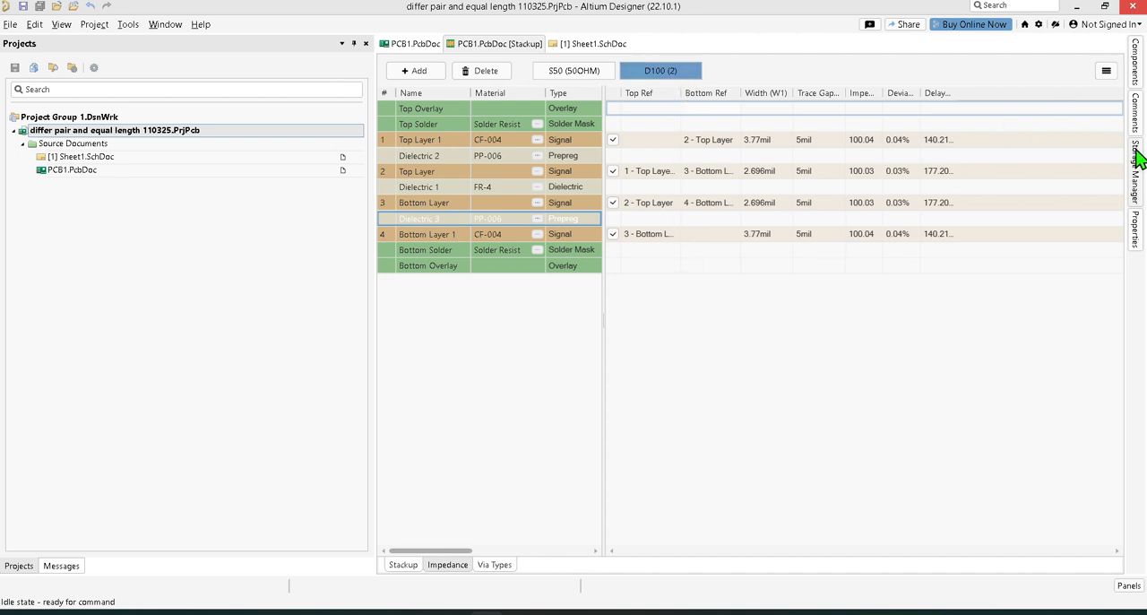
mouse_move(1140, 230)
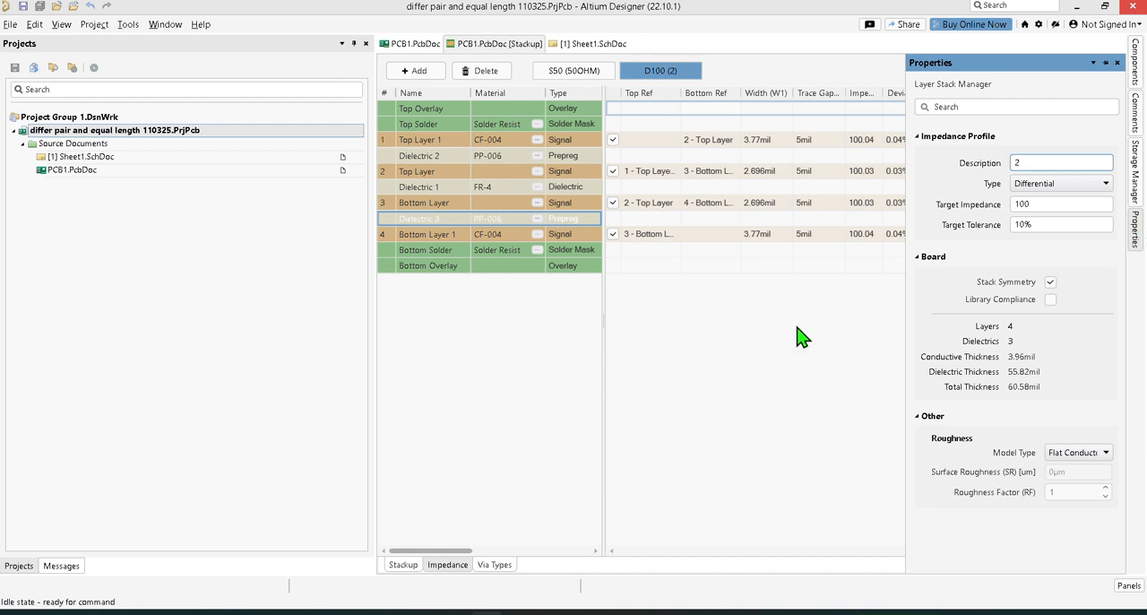
left_click(929, 415)
left_click(928, 260)
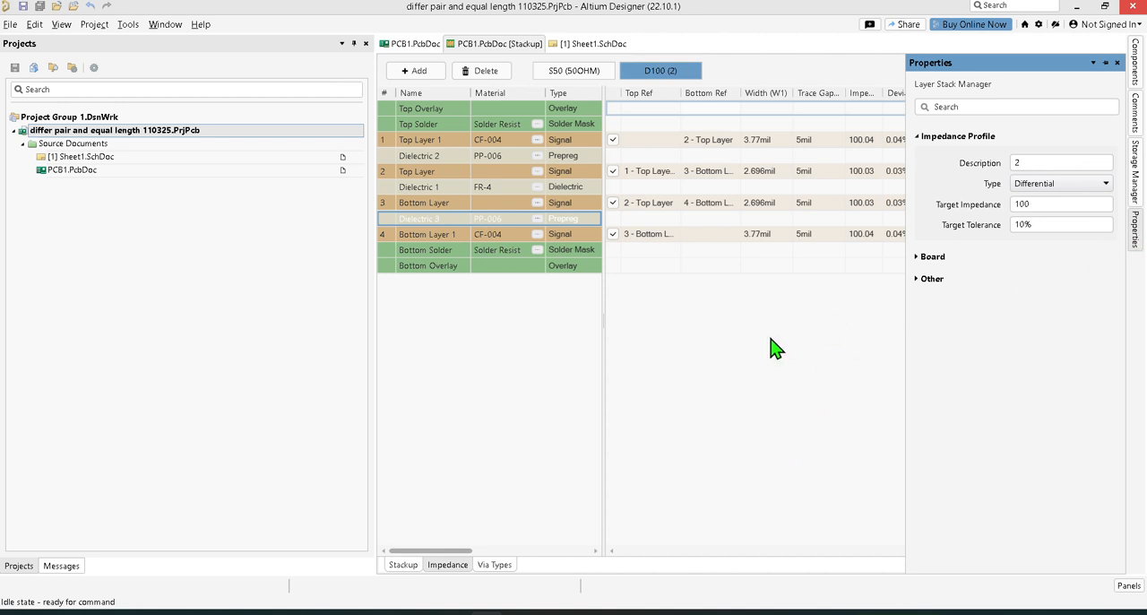
Step: Review Top Layer 1's transmission-line properties in the D100 differential profile
left_click(668, 144)
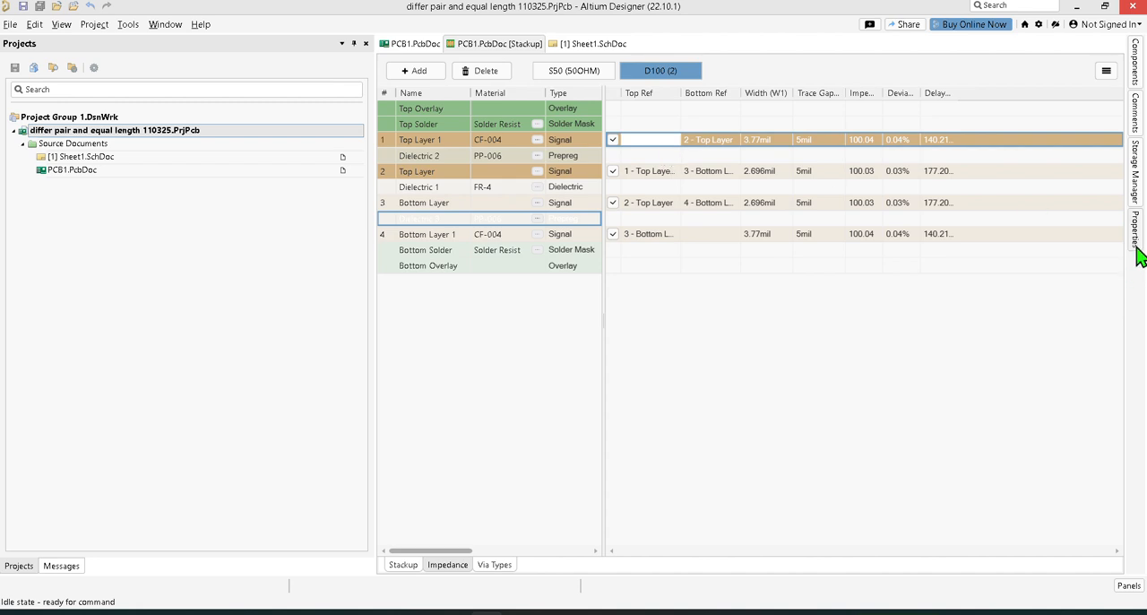
mouse_move(1136, 249)
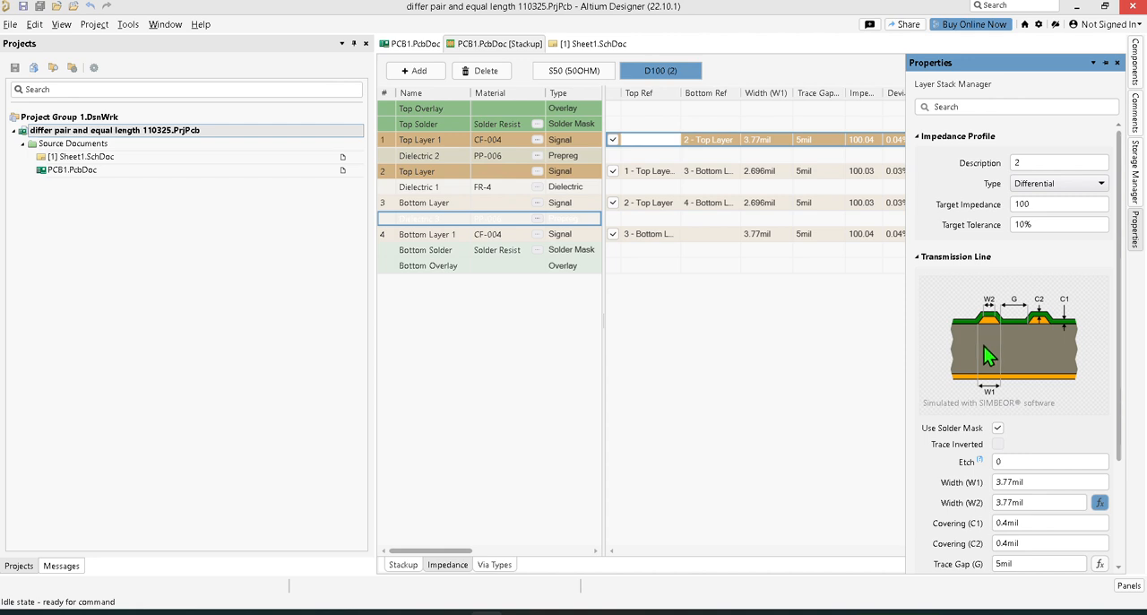
scroll(1058, 417, "down", 4)
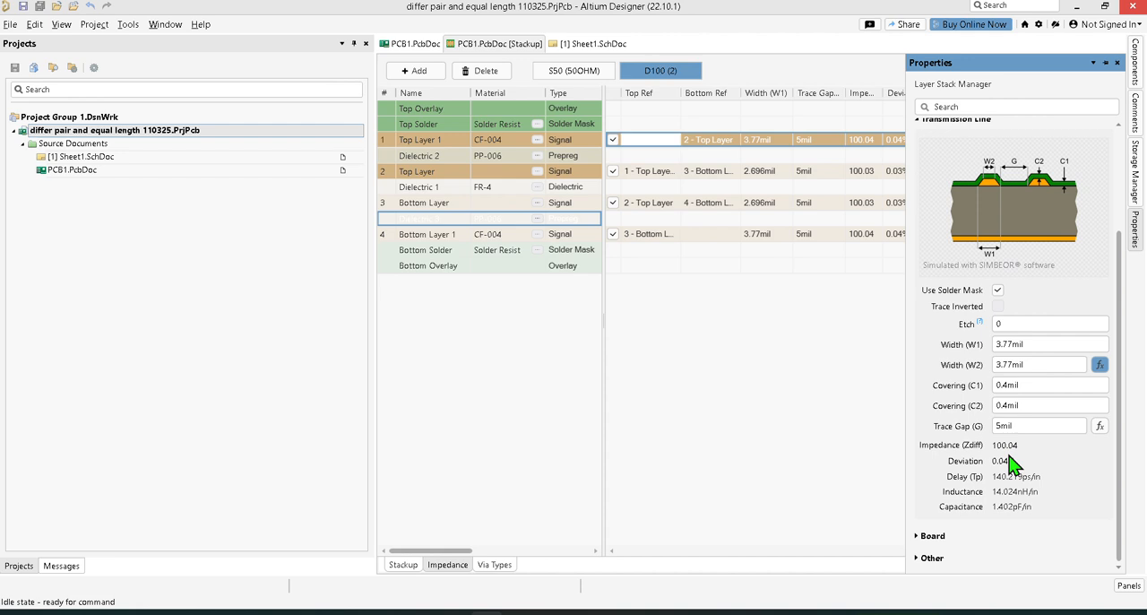
Step: Try a trace width (W1) of 3.5 mil for Top Layer 1 in the D100 profile
left_click(1008, 343)
key("Delete")
type("6")
key("BackSpace")
key("BackSpace")
key("BackSpace")
type("6")
type(".5")
left_click(1006, 364)
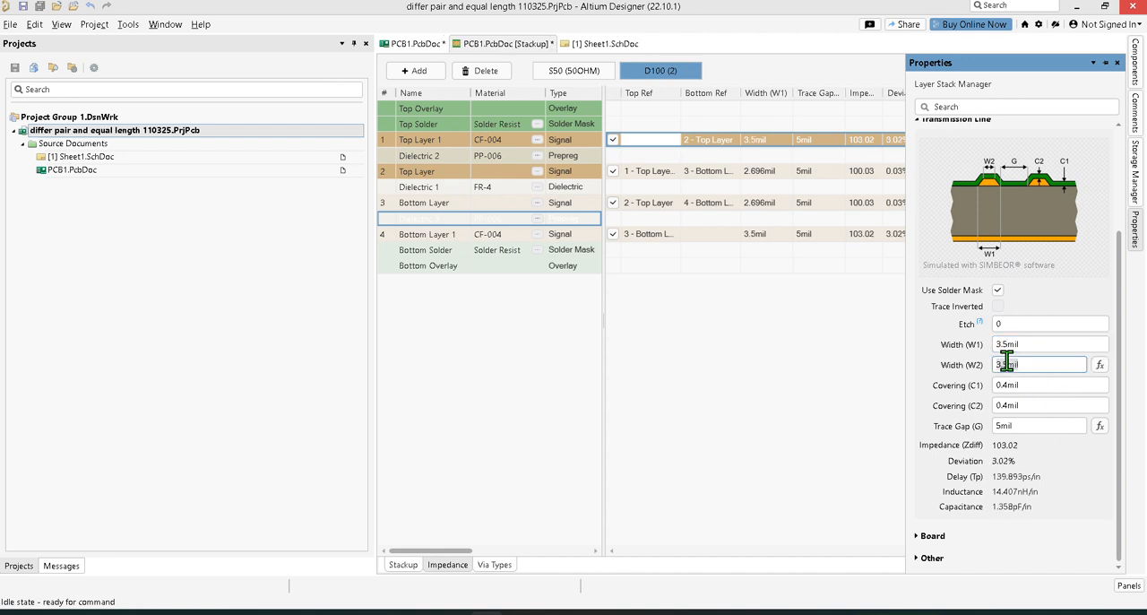
Step: Set Top Layer 1's trace width (W1) in the D100 profile to 3.78 mil and save all documents
left_click(1007, 343)
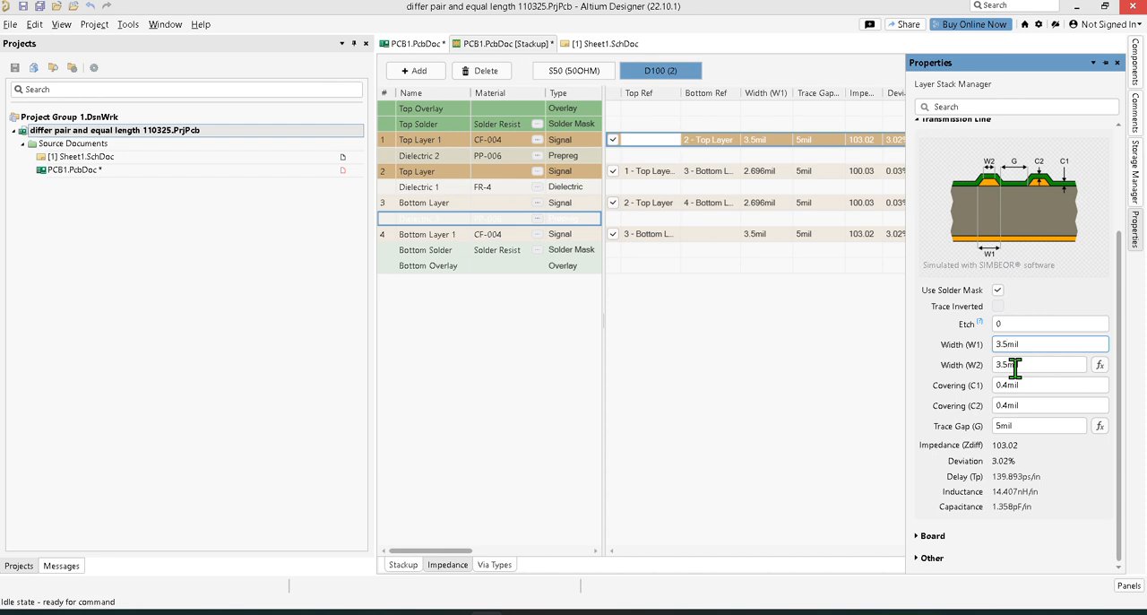
key("BackSpace")
key("BackSpace")
type(".78")
left_click(1051, 364)
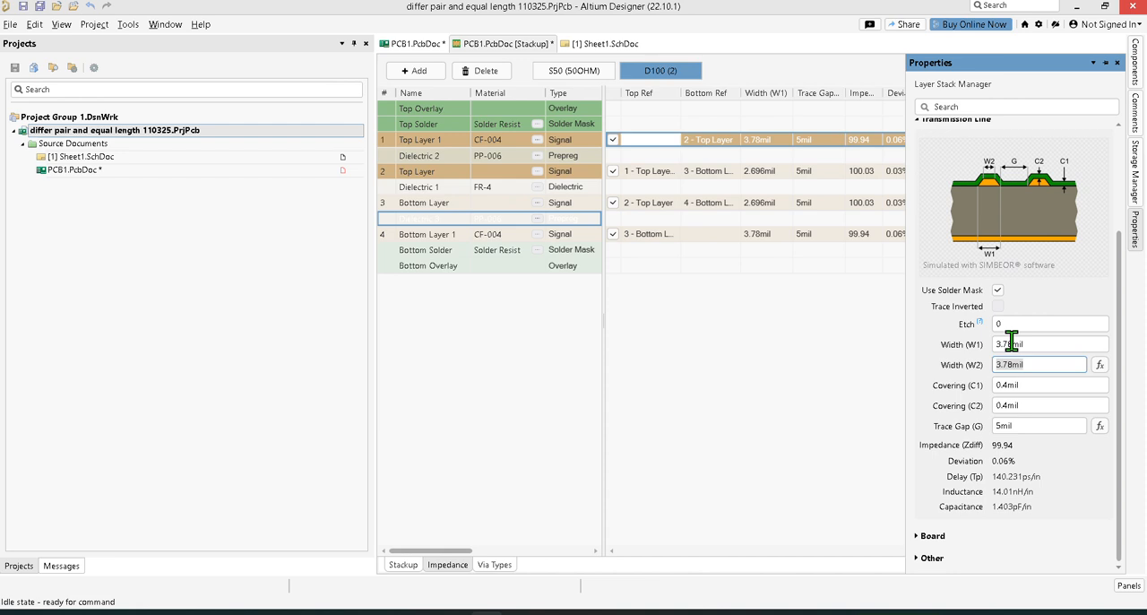
left_click(799, 347)
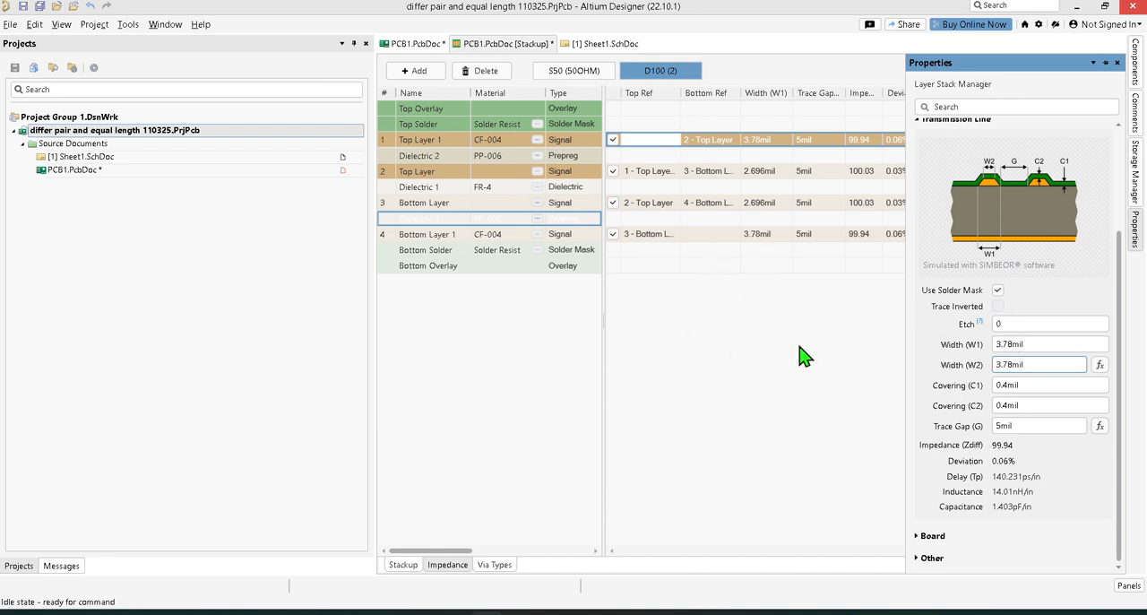
left_click(40, 7)
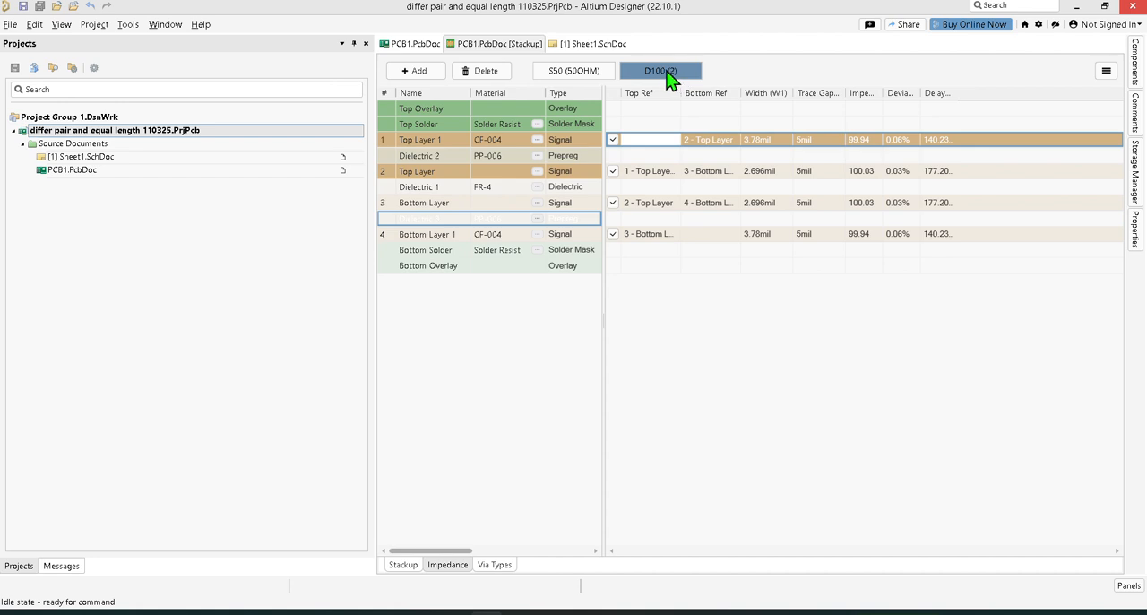
Step: Compare the layer widths and impedances of the single-ended S50 and differential D100 profiles
left_click(574, 72)
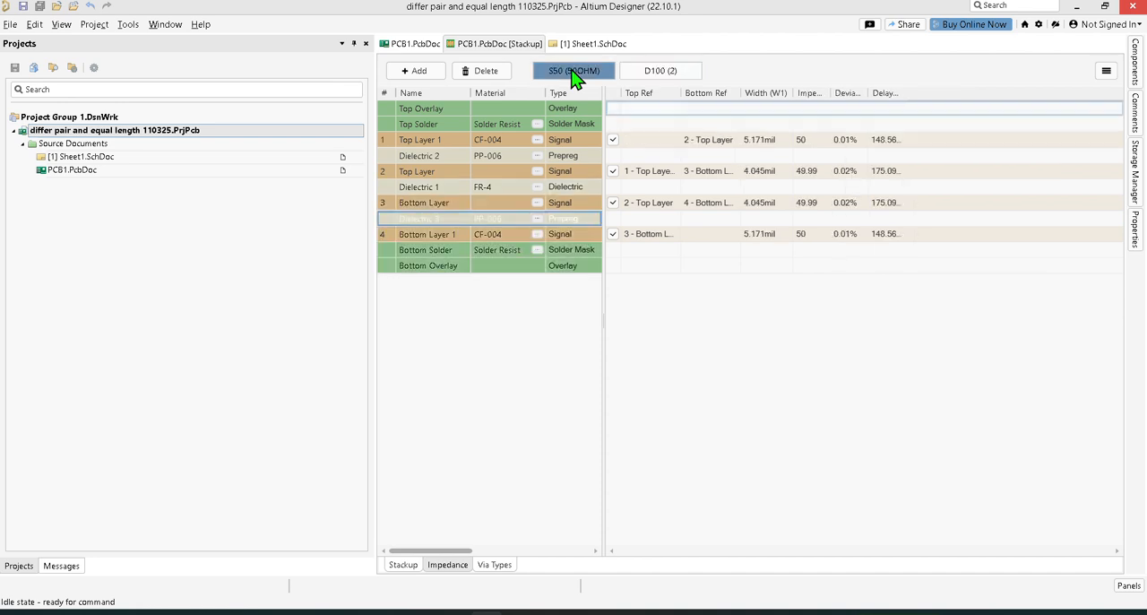
left_click(1136, 229)
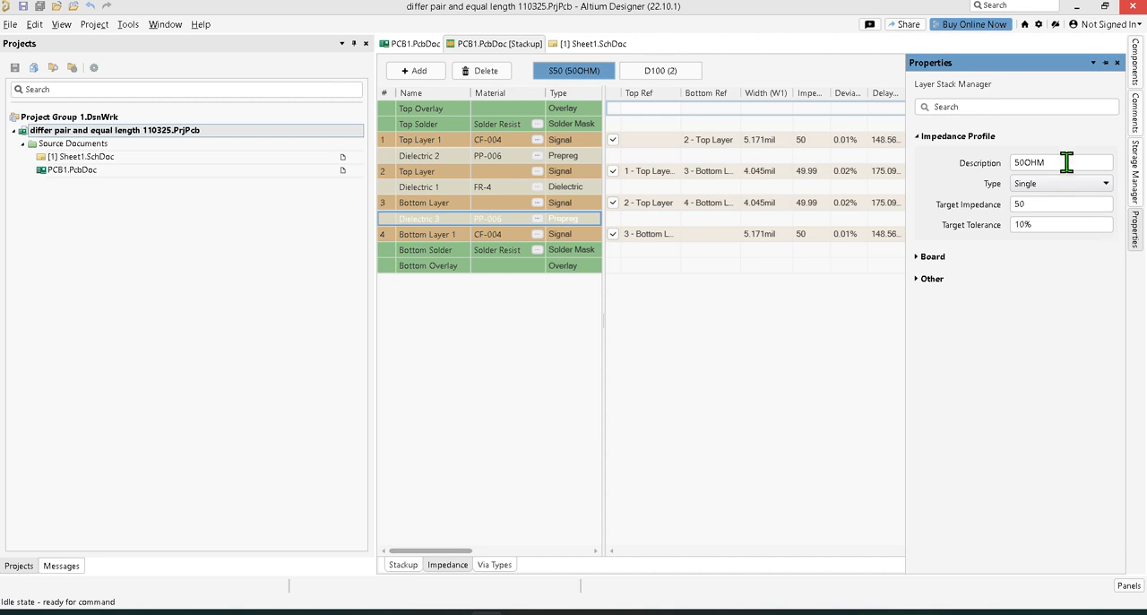
left_click(679, 73)
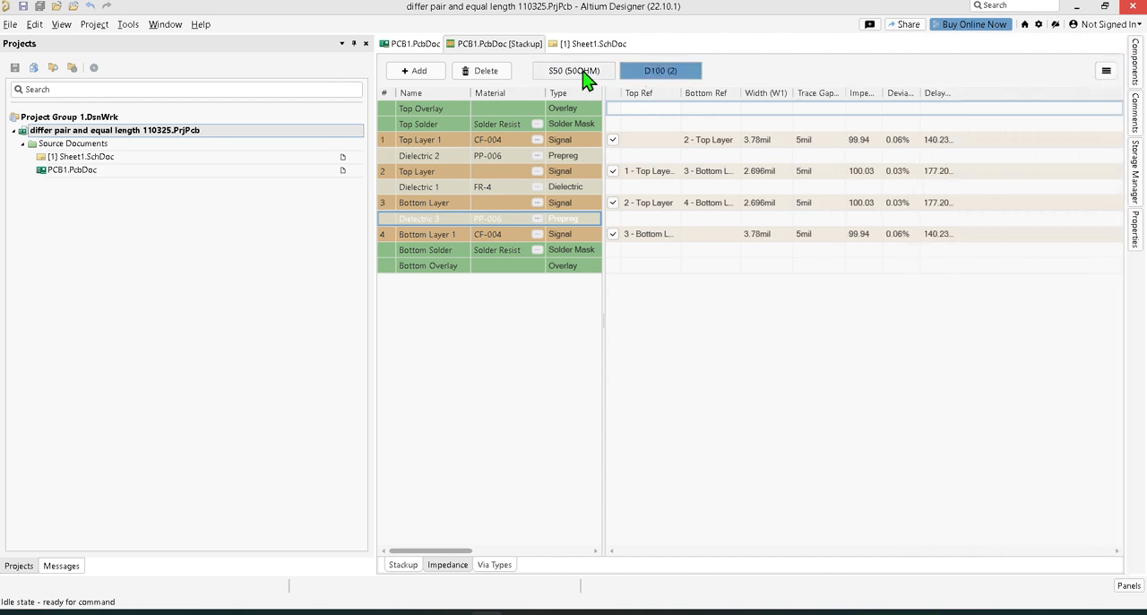
left_click(583, 76)
left_click(655, 77)
left_click(583, 77)
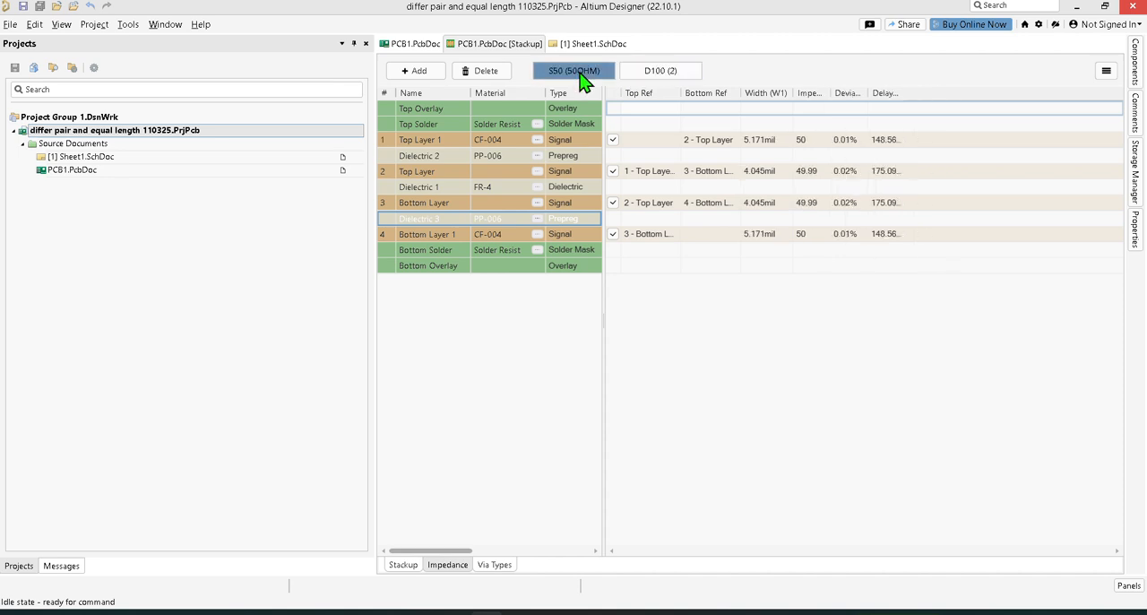
left_click(629, 77)
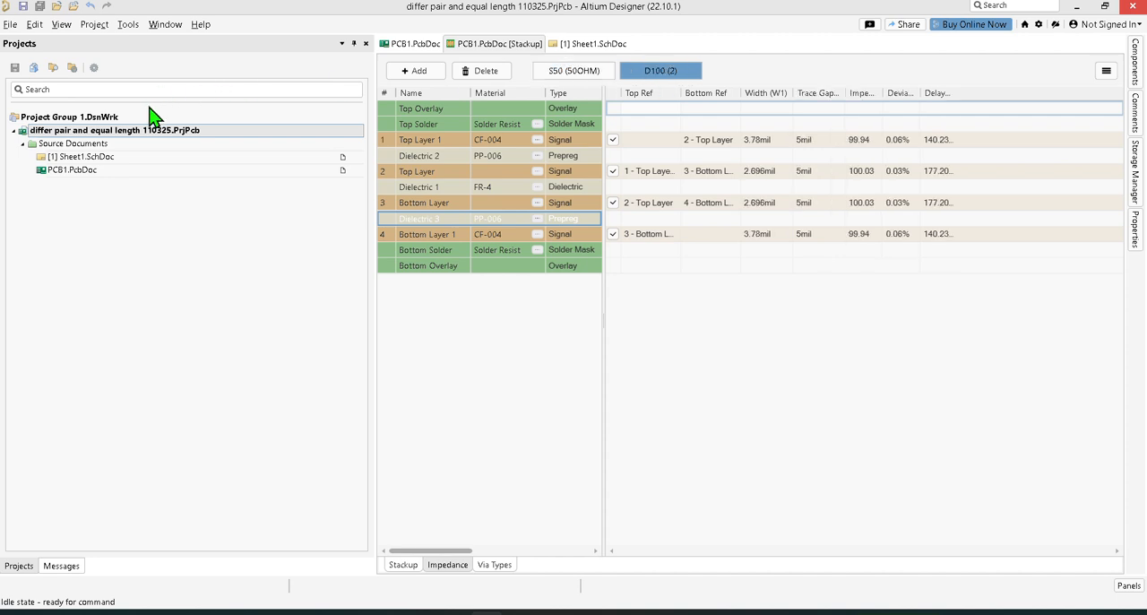
Step: Switch to the PCB1.PcbDoc layout, save it, and open the PCB Rules and Constraints Editor
left_click(416, 43)
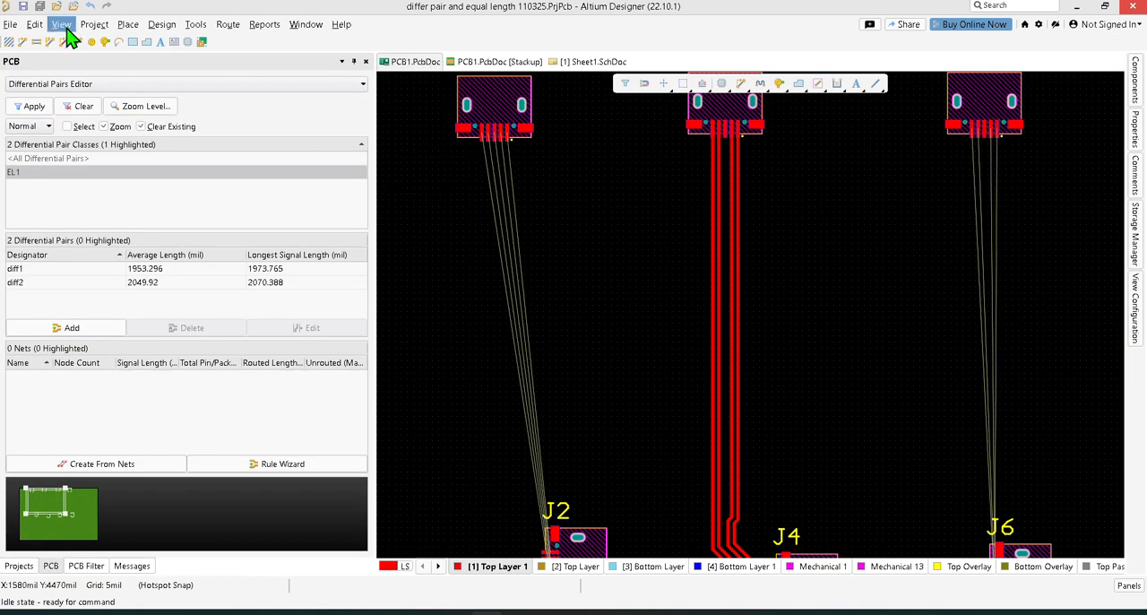
left_click(25, 6)
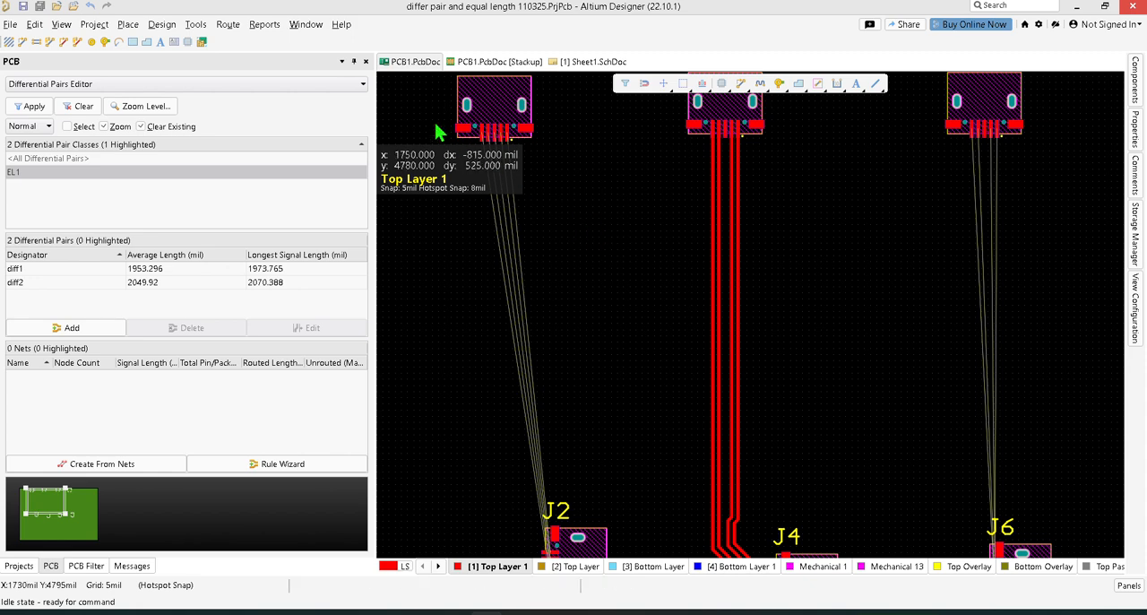
left_click(199, 26)
mouse_move(163, 24)
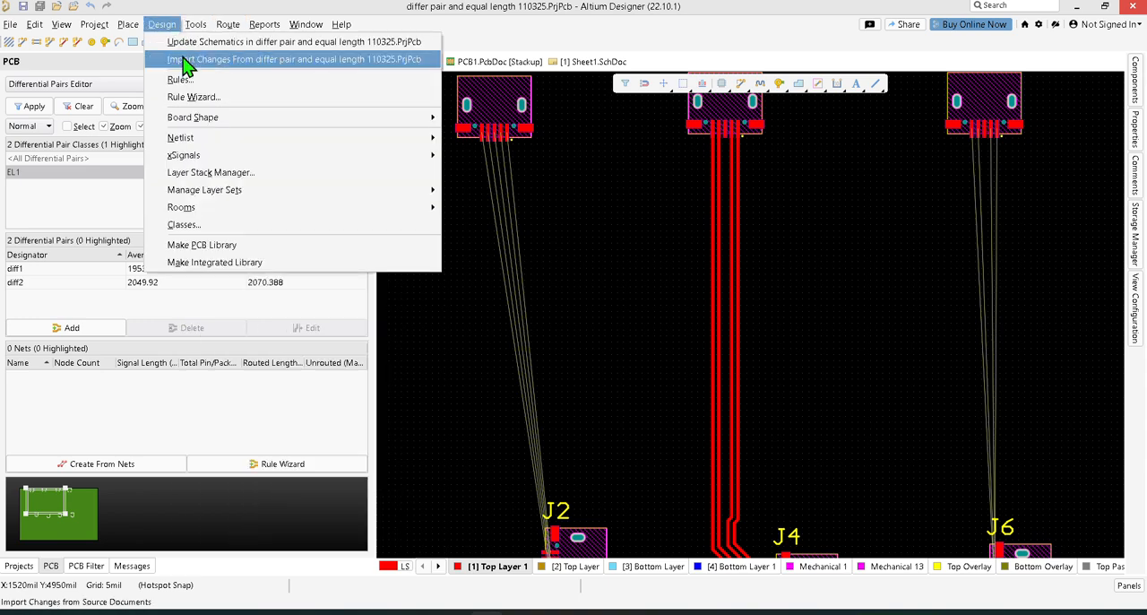
left_click(203, 80)
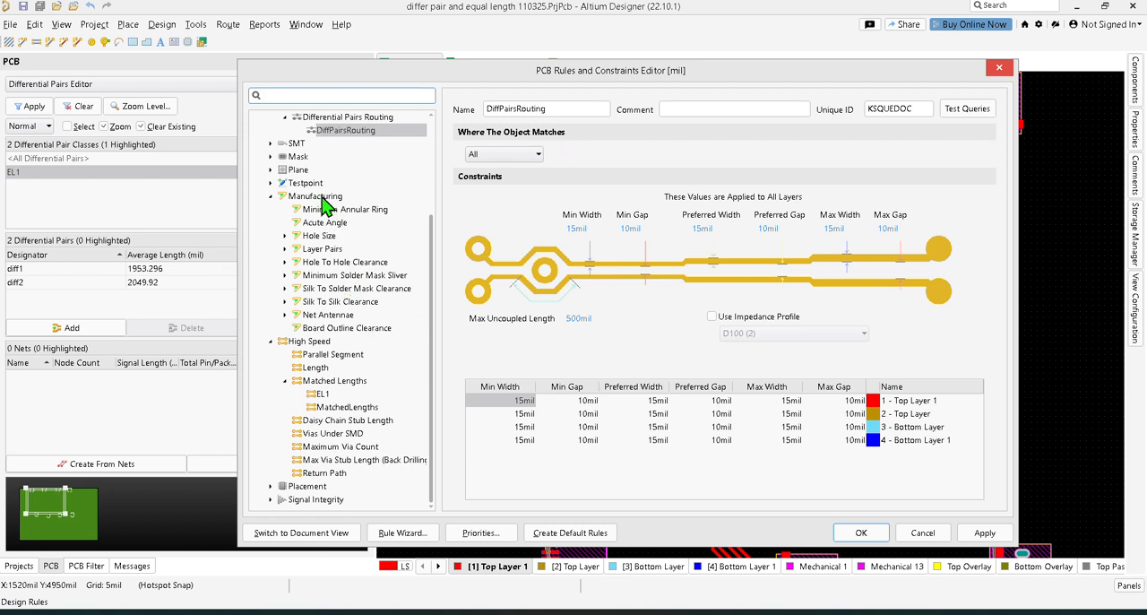
Step: Try the S50 (50OHM) impedance profile on the existing Width routing rule and turn the profile option off again
scroll(368, 314, "up", 3)
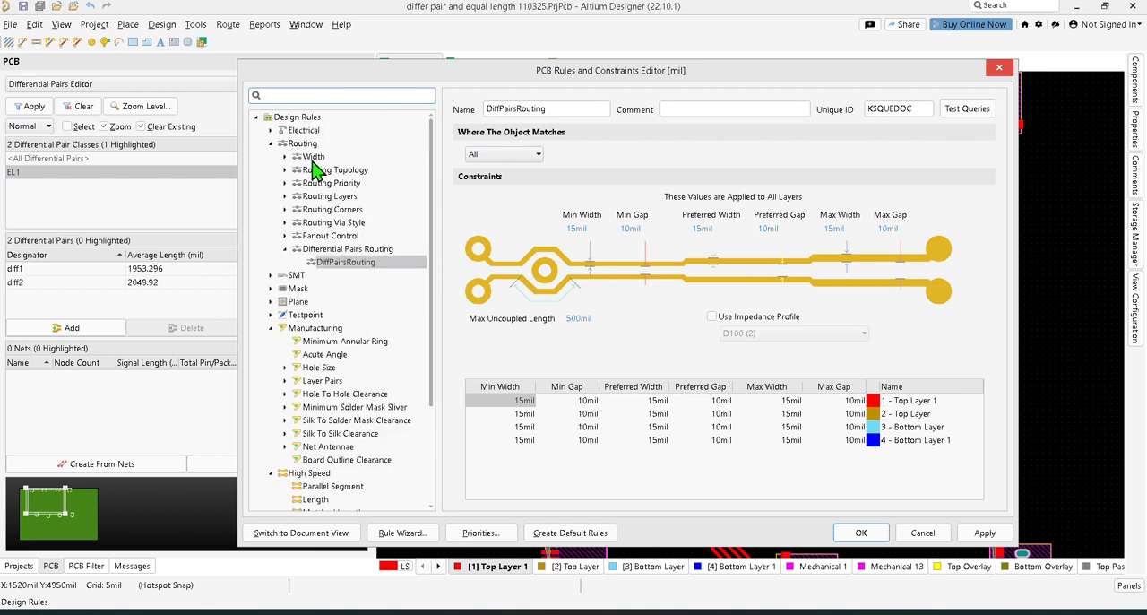
double_click(314, 159)
left_click(327, 171)
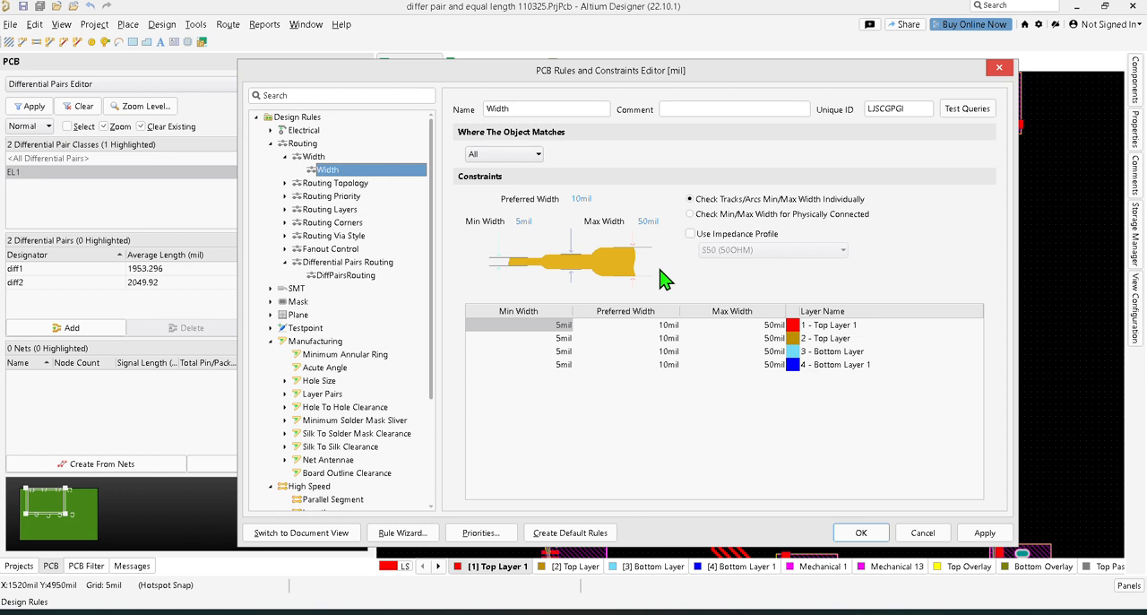
left_click(690, 234)
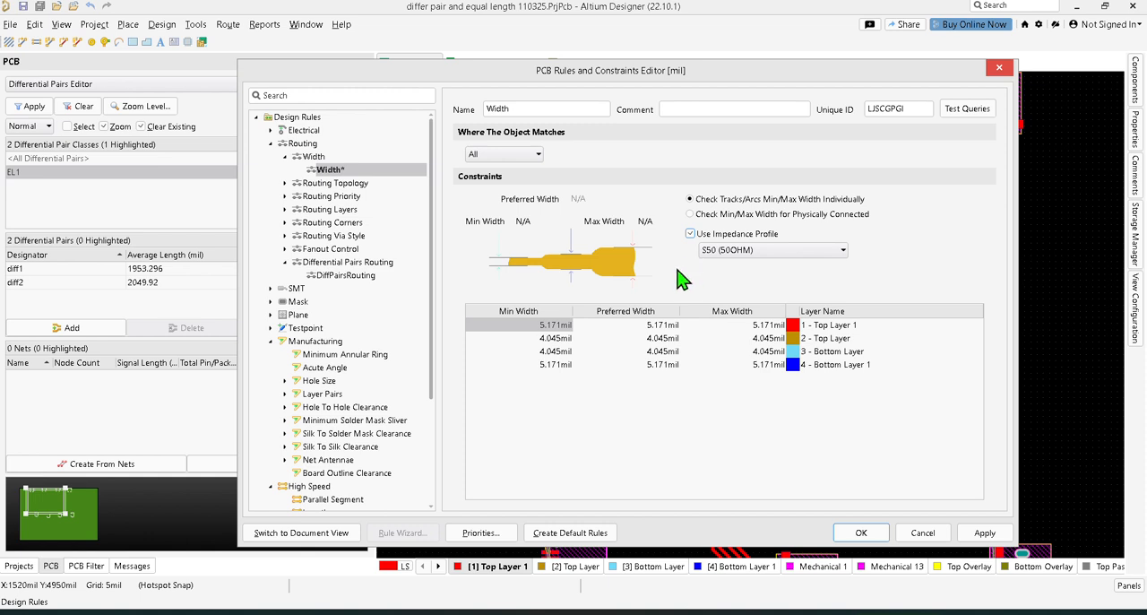
left_click(690, 233)
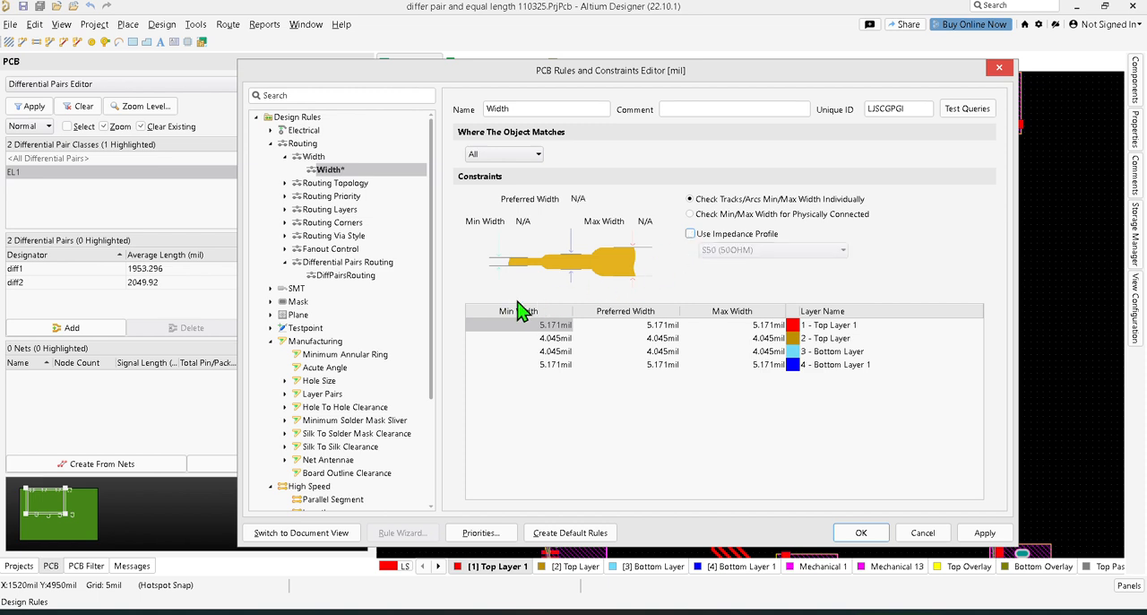
Step: Add a new Width routing rule and name it 50 OHM
left_click(314, 161)
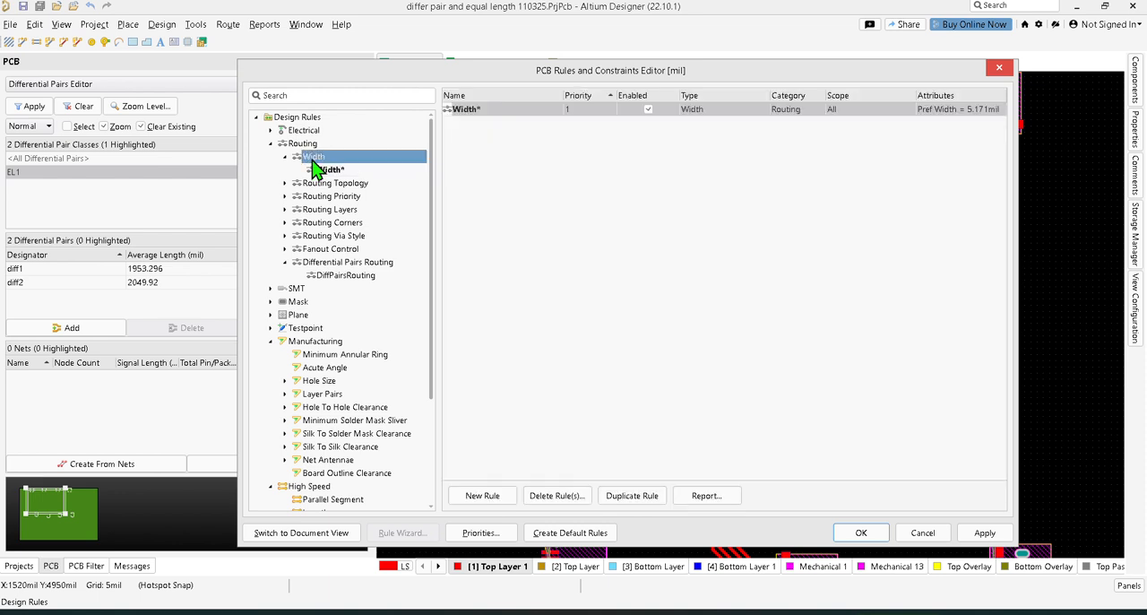
right_click(314, 166)
left_click(336, 170)
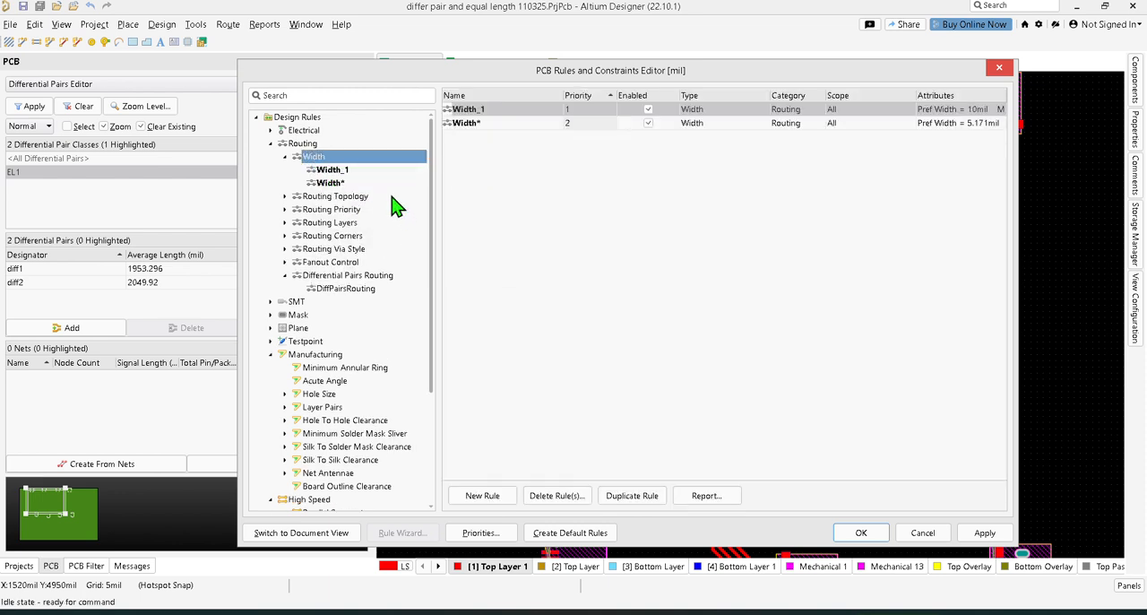
left_click(329, 170)
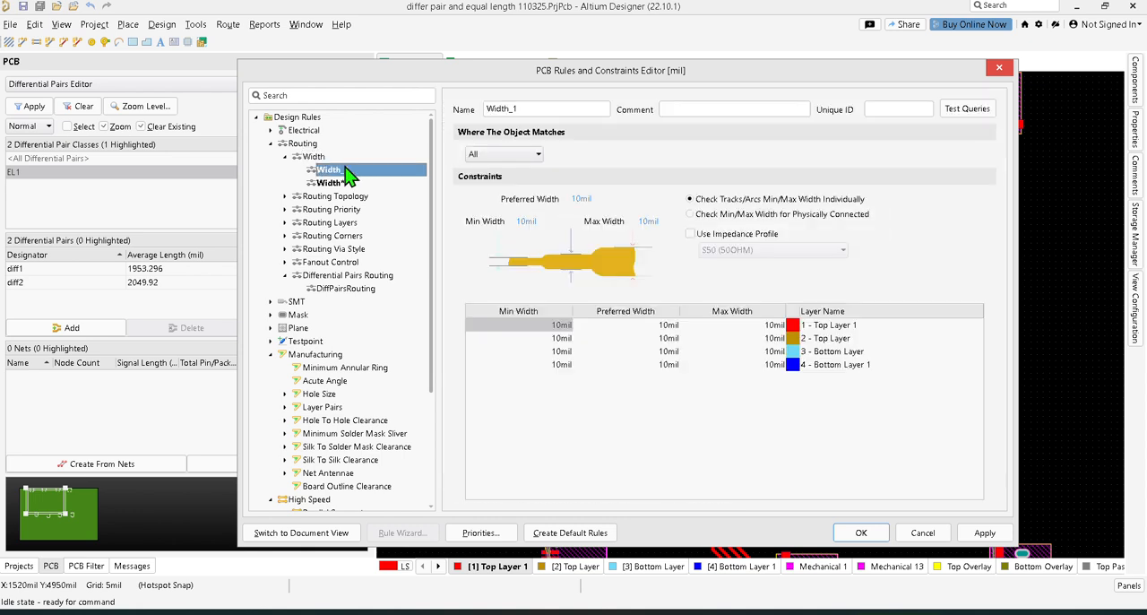
double_click(522, 109)
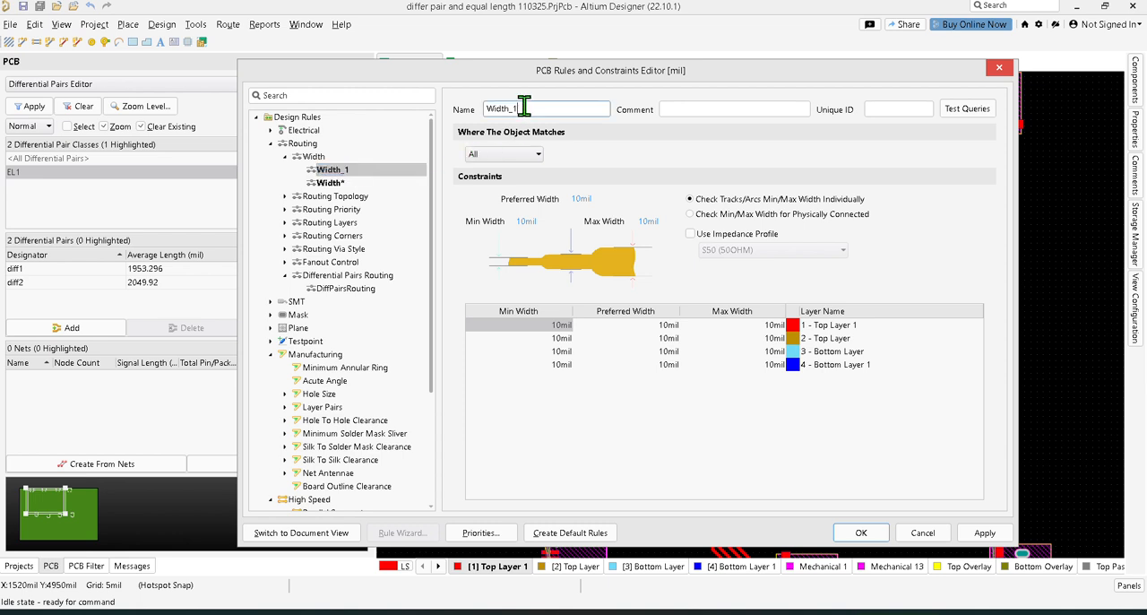
type("50 OHM")
key("Return")
Step: Try the Custom Query and Net object scopes on the 50 OHM width rule
left_click(541, 161)
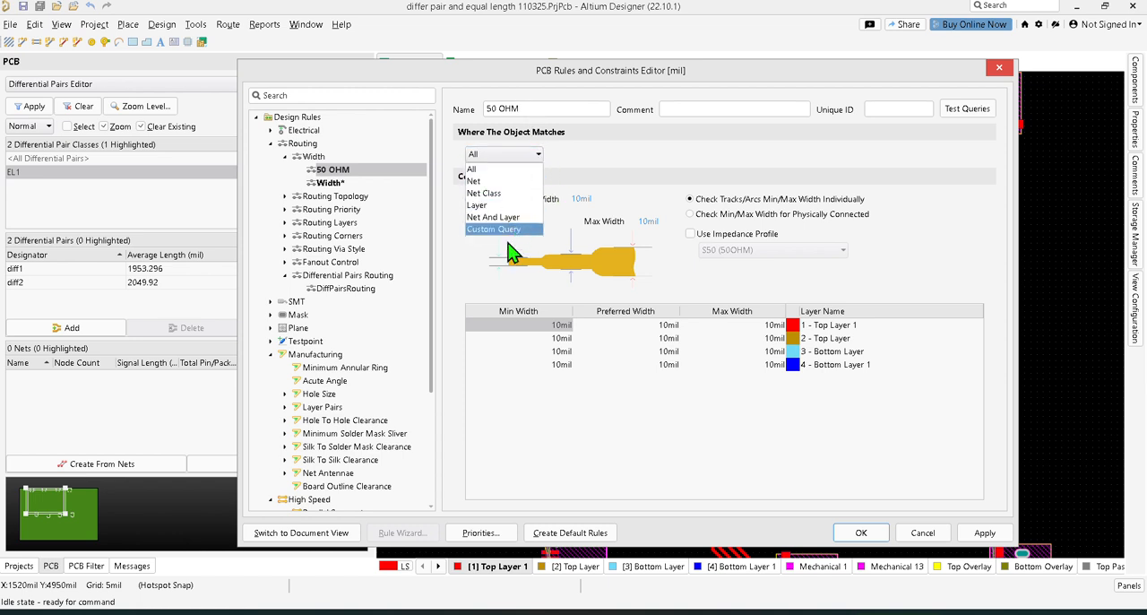
left_click(511, 230)
left_click(525, 156)
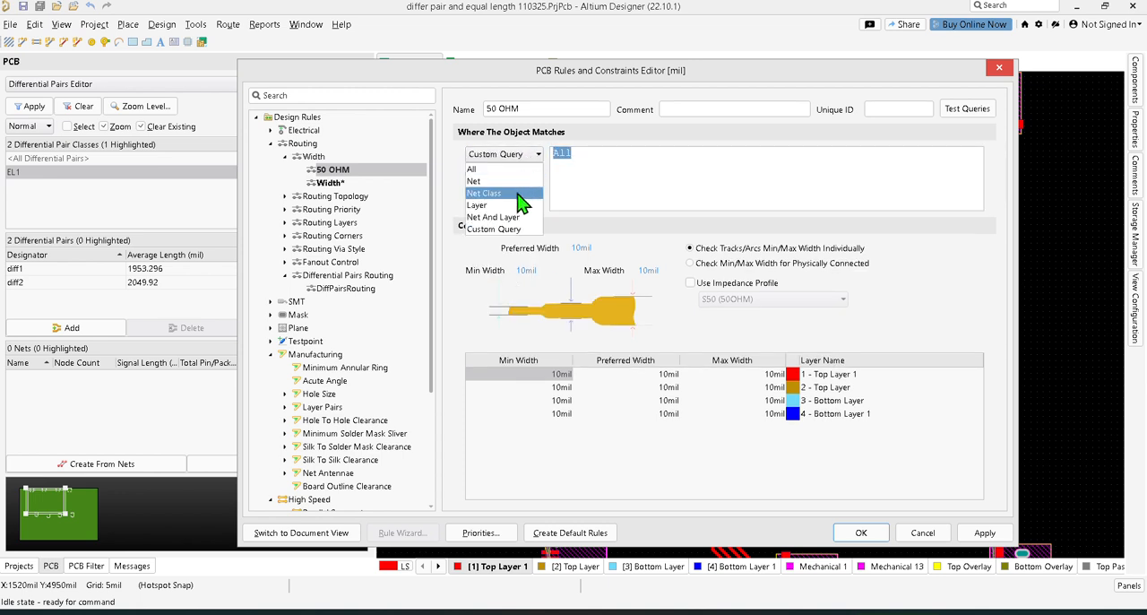
left_click(521, 173)
left_click(579, 154)
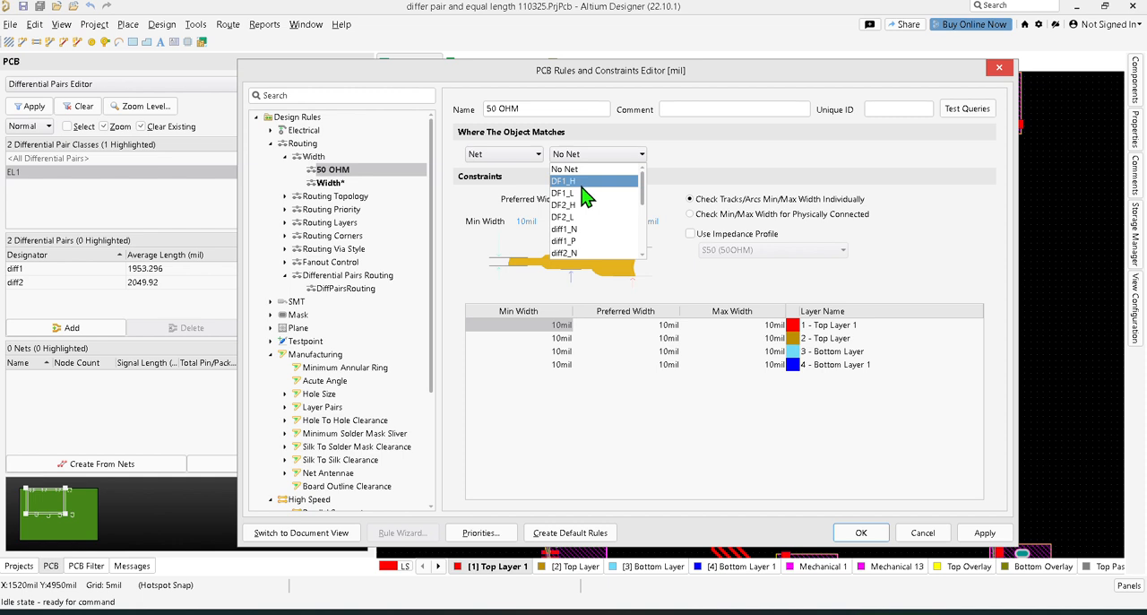
left_click(733, 160)
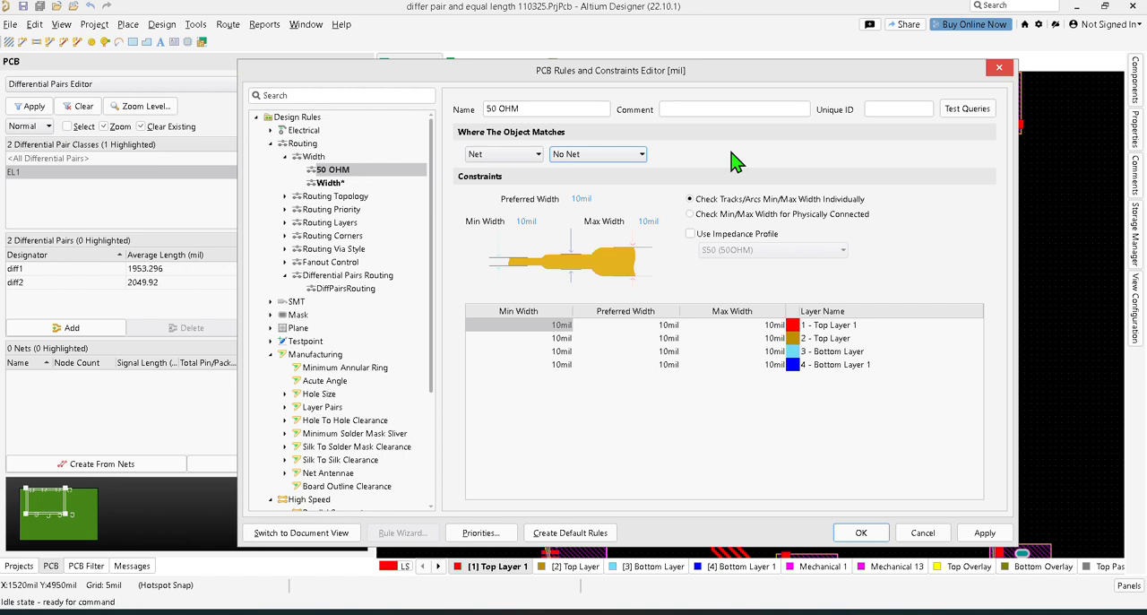
Step: Scope the 50 OHM width rule with a custom query matching All and enable its S50 (50OHM) impedance profile
left_click(520, 155)
left_click(508, 229)
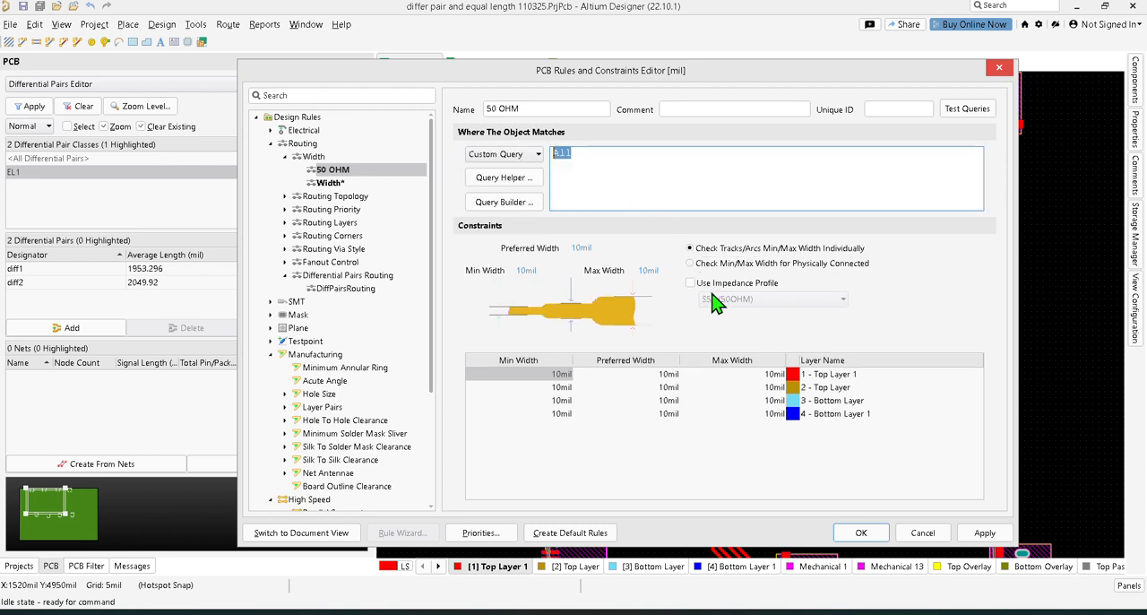
left_click(689, 284)
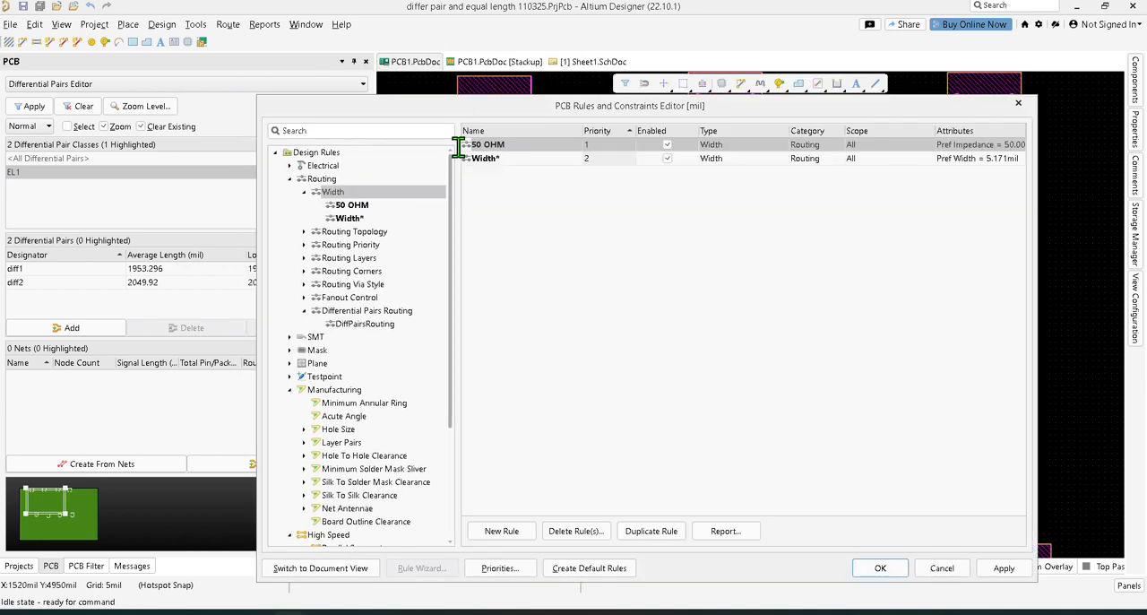
Step: Add another Width routing rule and name it 100
right_click(345, 192)
left_click(359, 211)
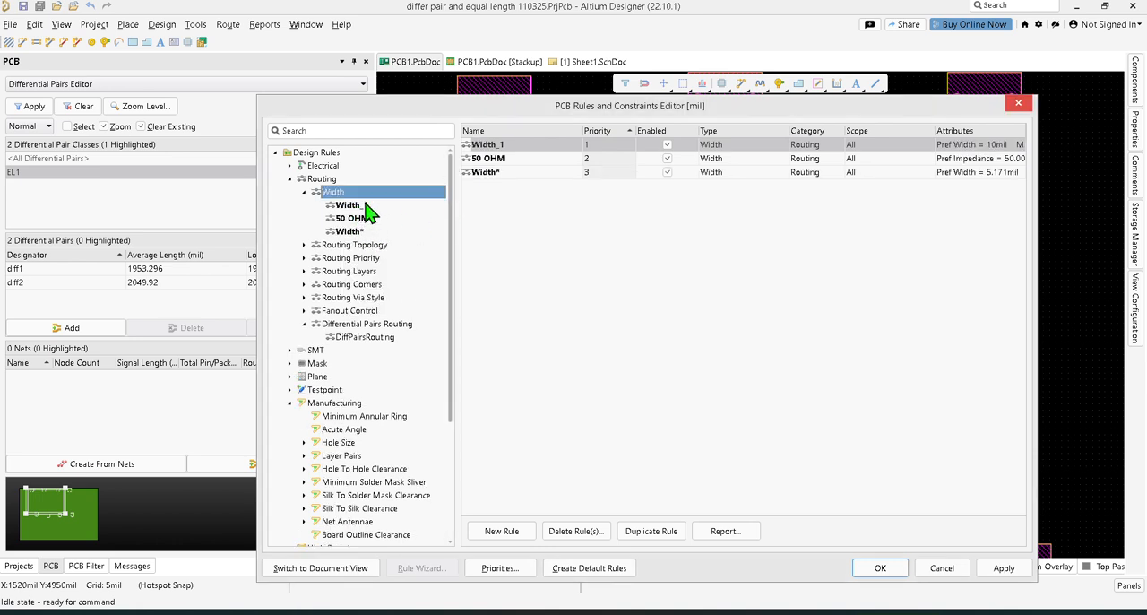
left_click(366, 206)
double_click(557, 141)
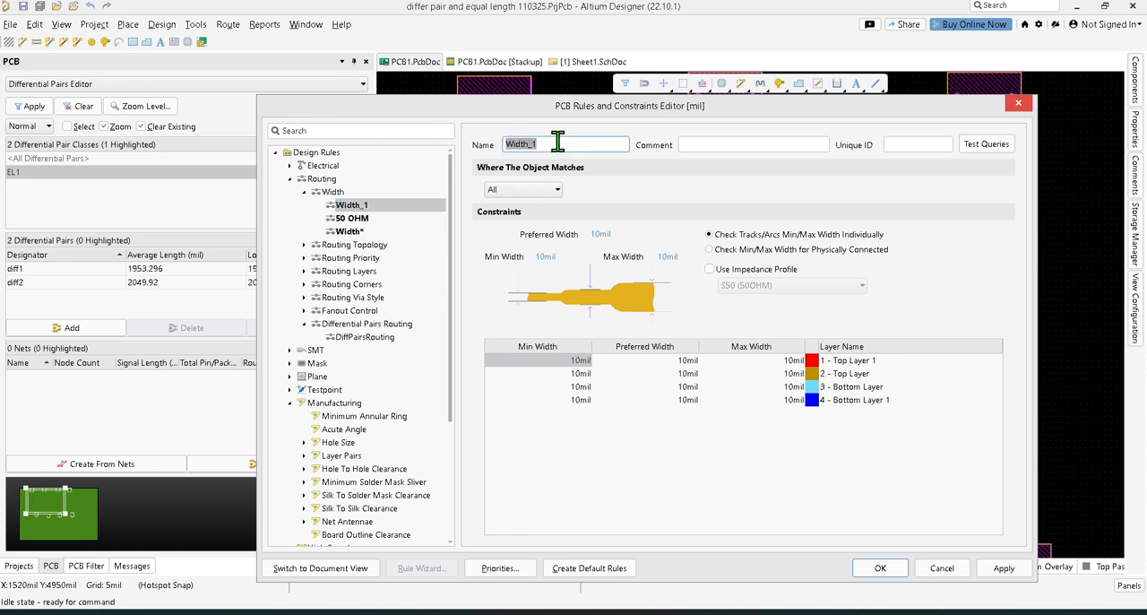
type("100")
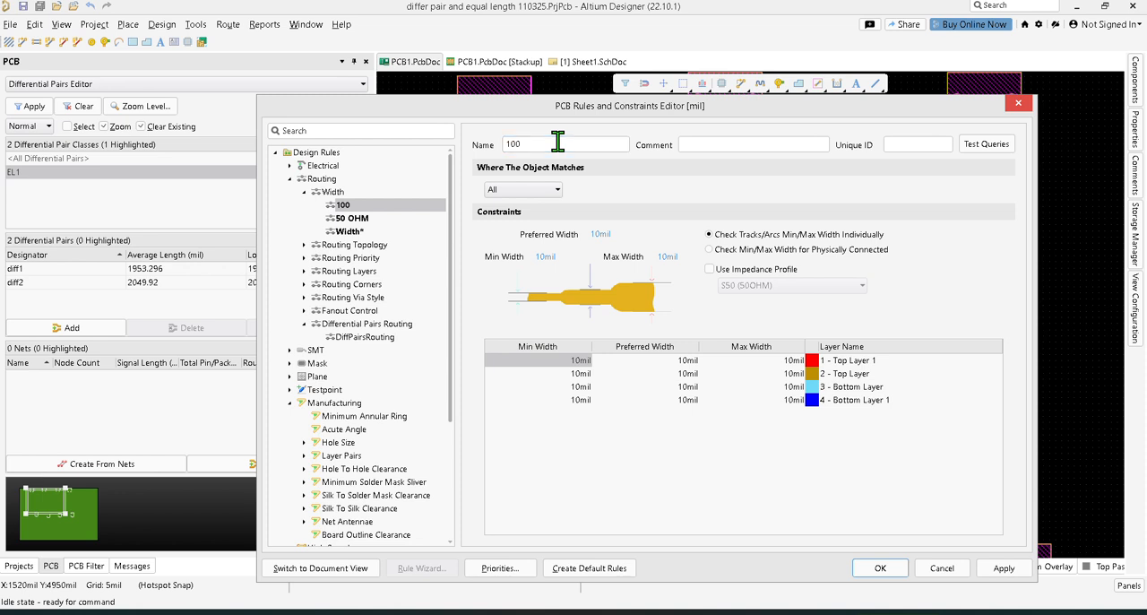
Step: Try a custom query scope and the S50 (50OHM) impedance profile on the width rule named 100
left_click(554, 191)
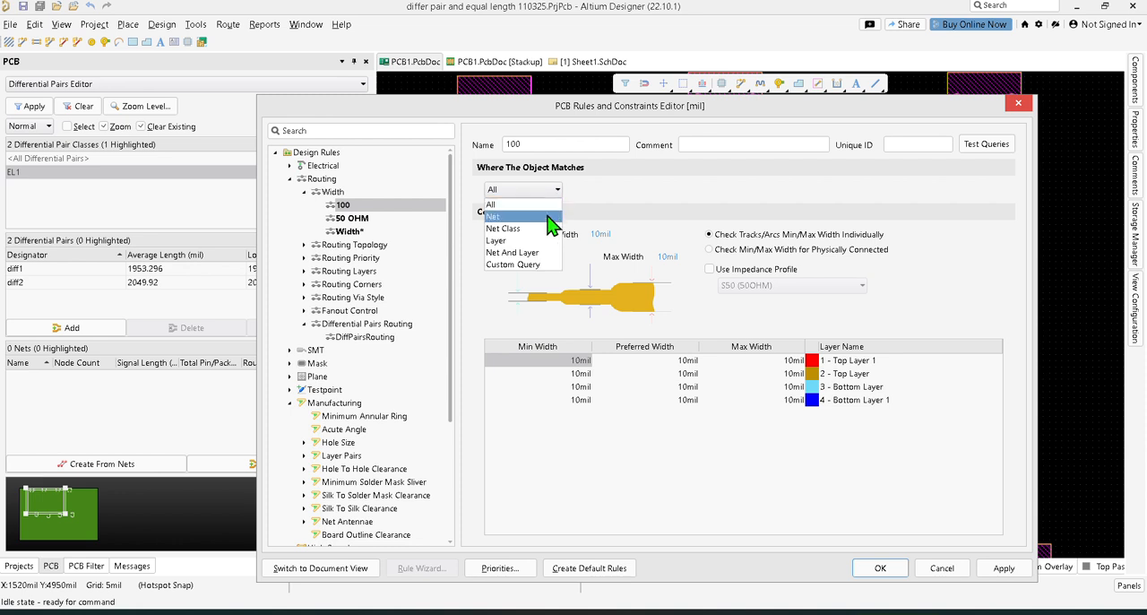
left_click(538, 273)
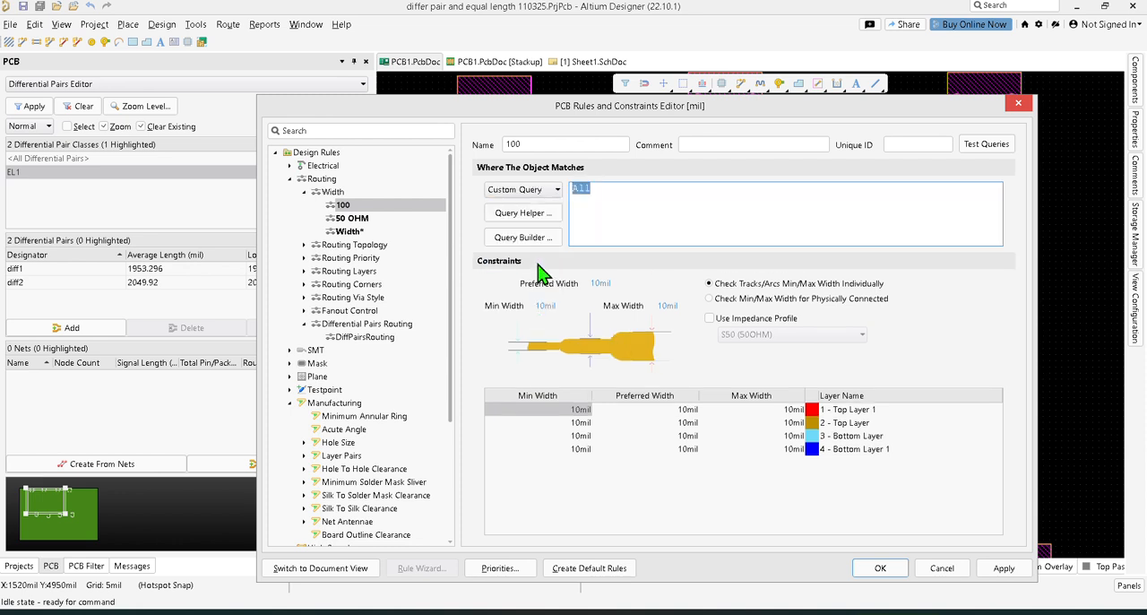
left_click(710, 318)
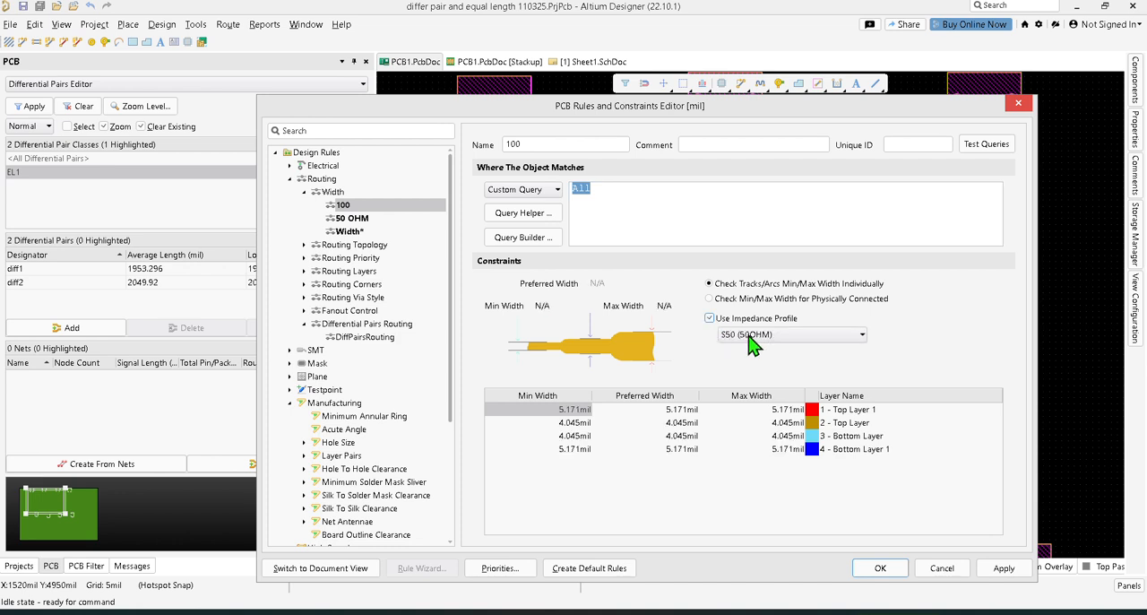
left_click(751, 336)
left_click(751, 348)
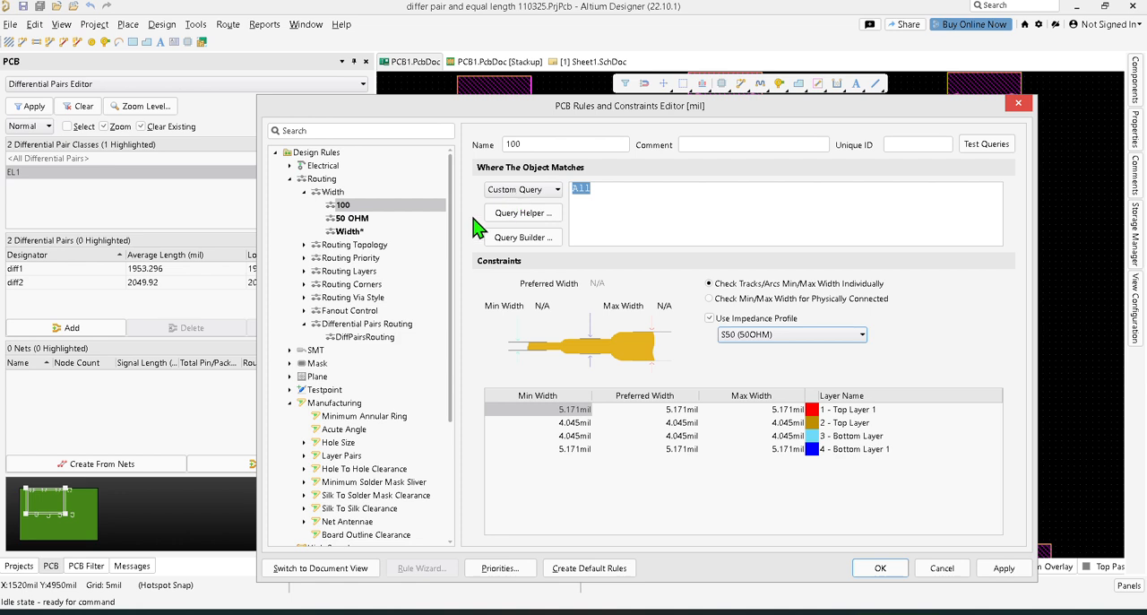
Step: Delete the width rule named 100 and open the 50 OHM rule's settings
right_click(357, 215)
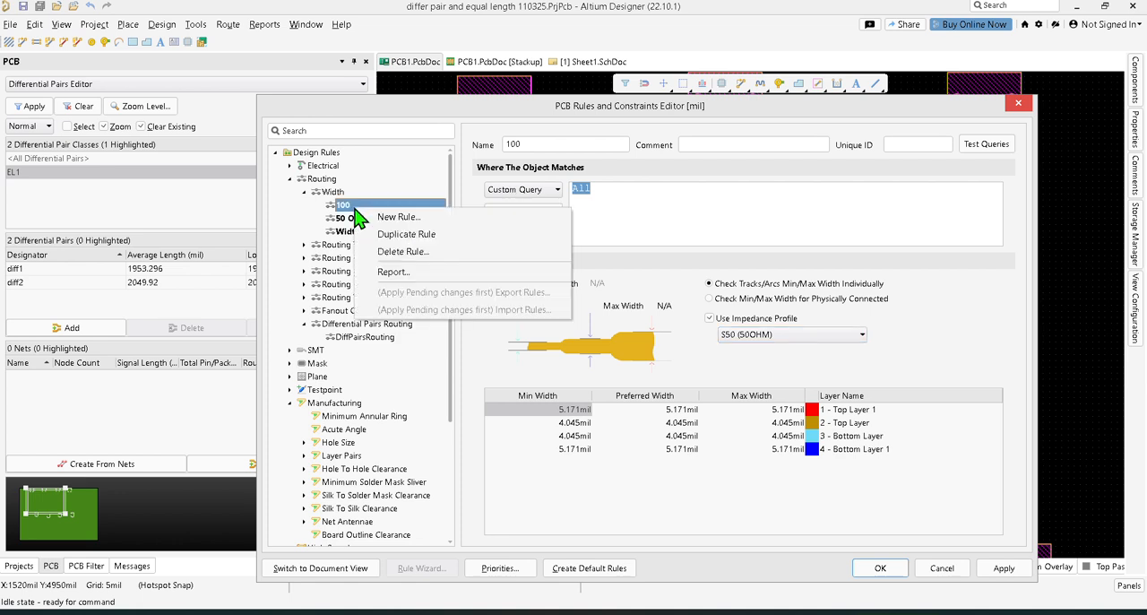
left_click(395, 251)
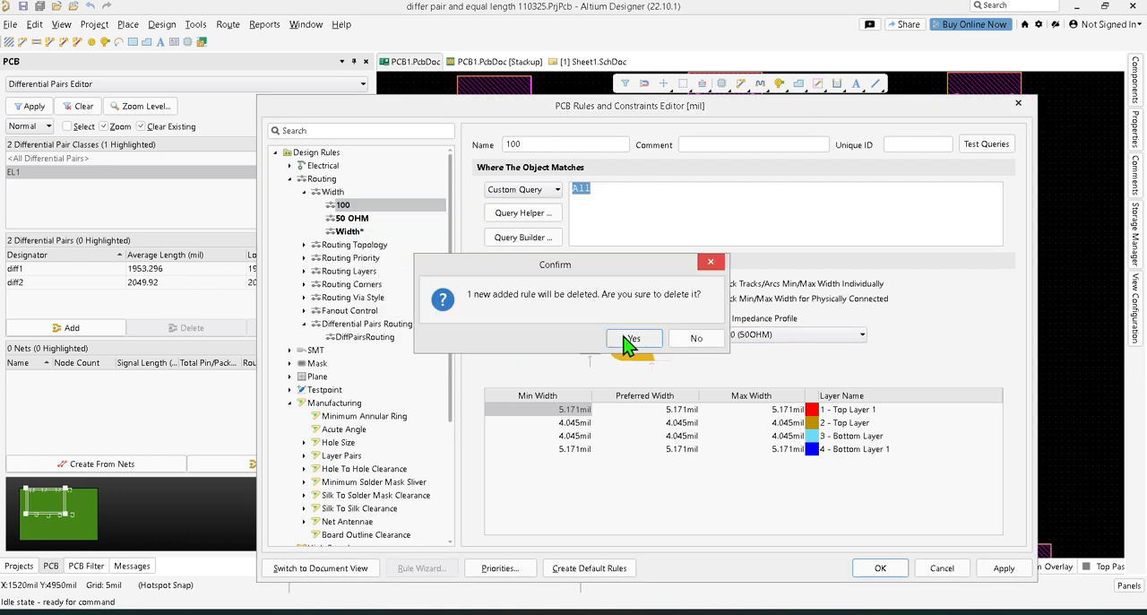
left_click(627, 339)
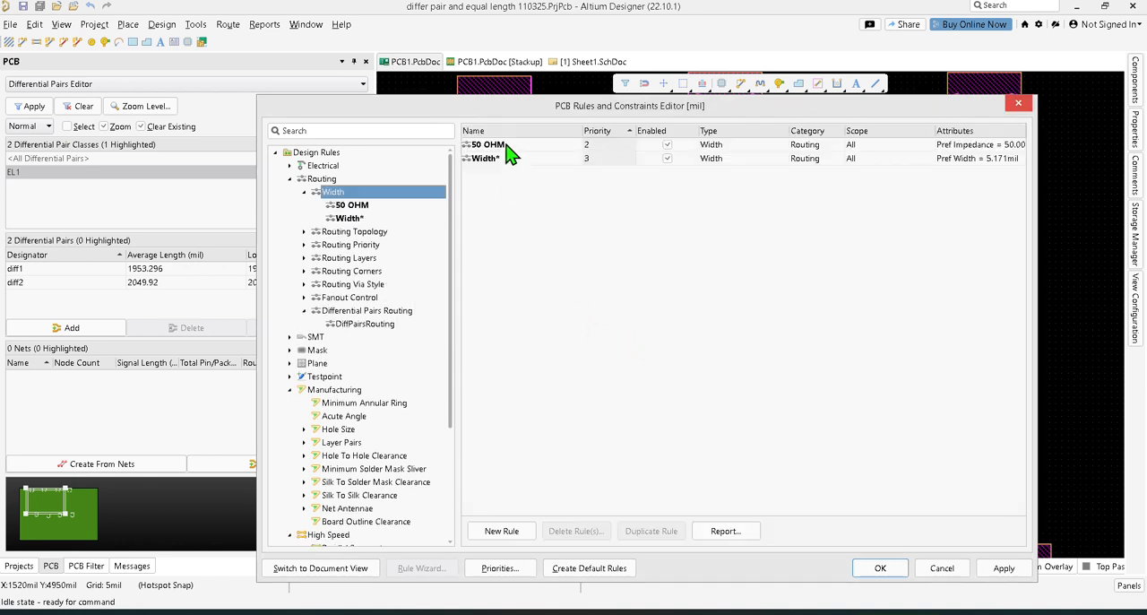
left_click(510, 145)
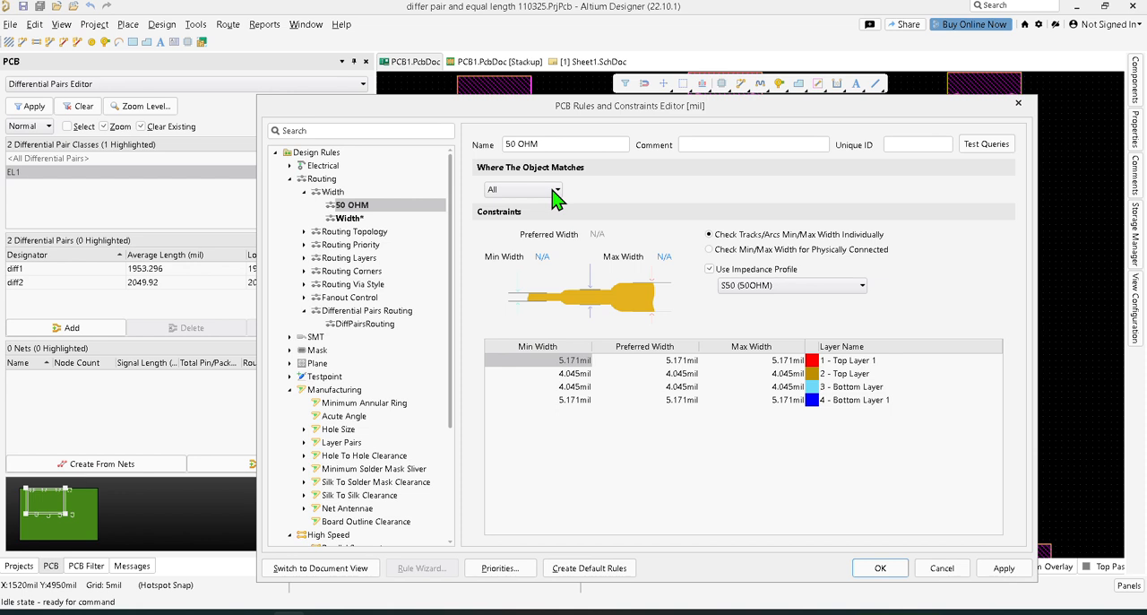
Step: Add a new Differential Pairs Routing rule and scope it to the EL1 differential pair class
left_click(386, 328)
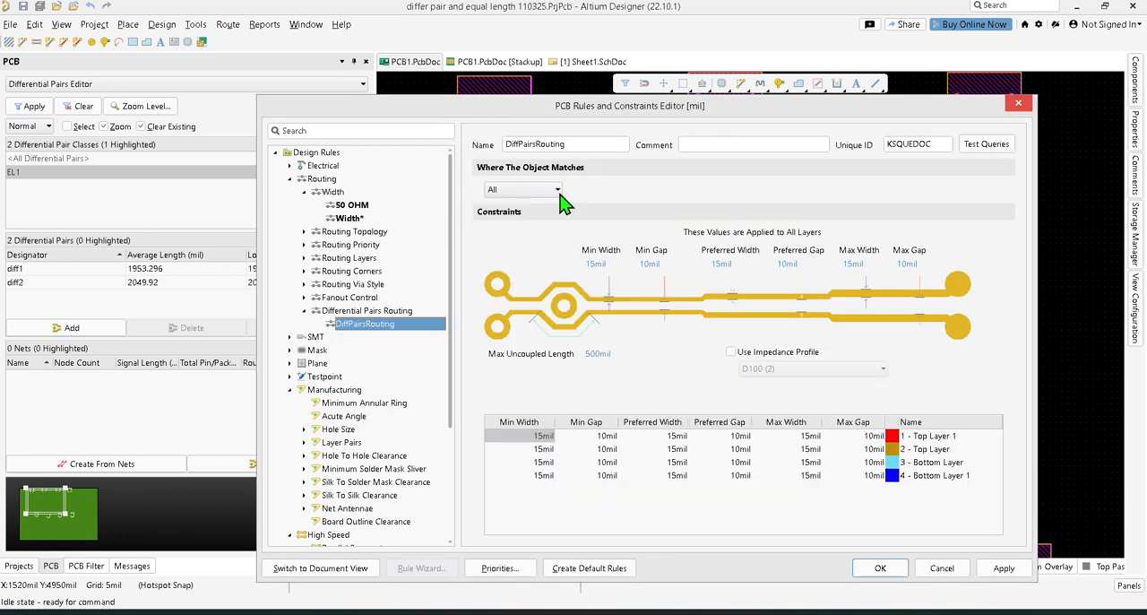
right_click(384, 328)
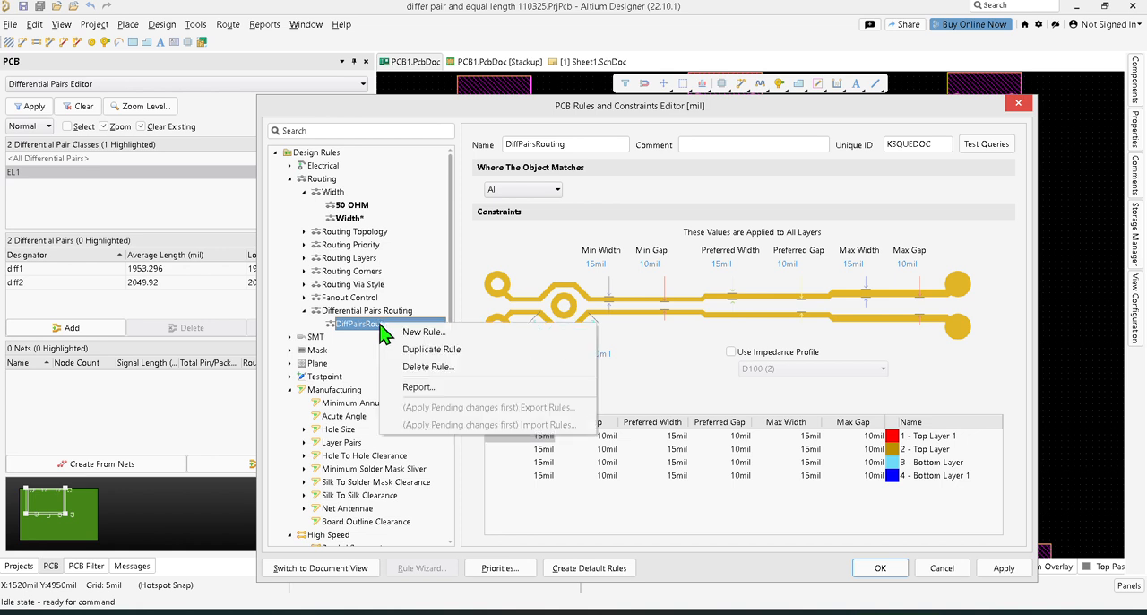
left_click(419, 337)
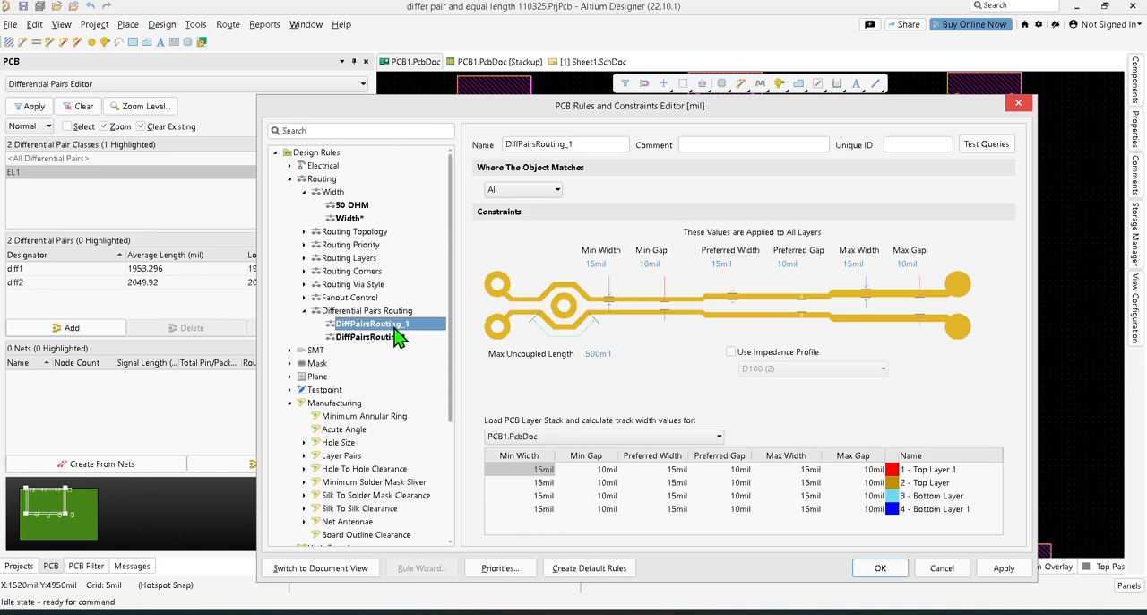
left_click(554, 190)
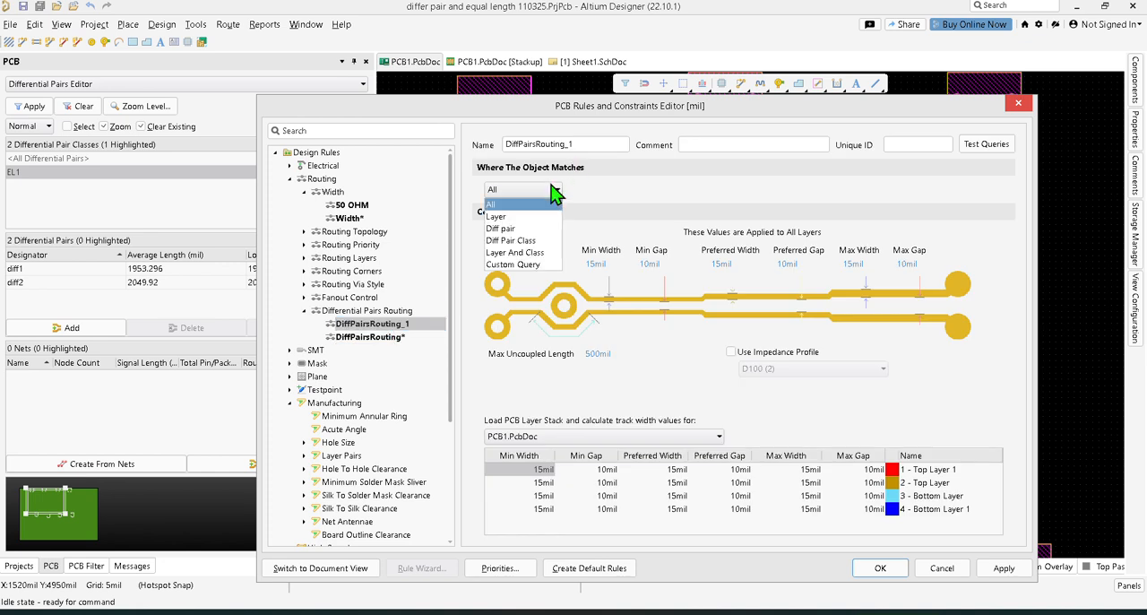
left_click(548, 241)
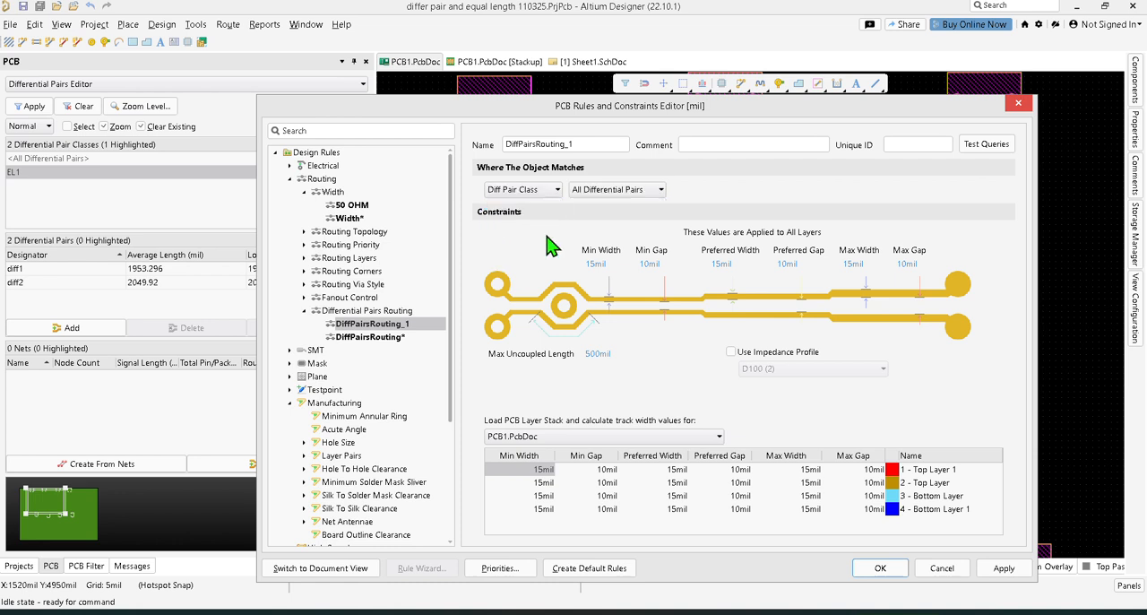
left_click(630, 190)
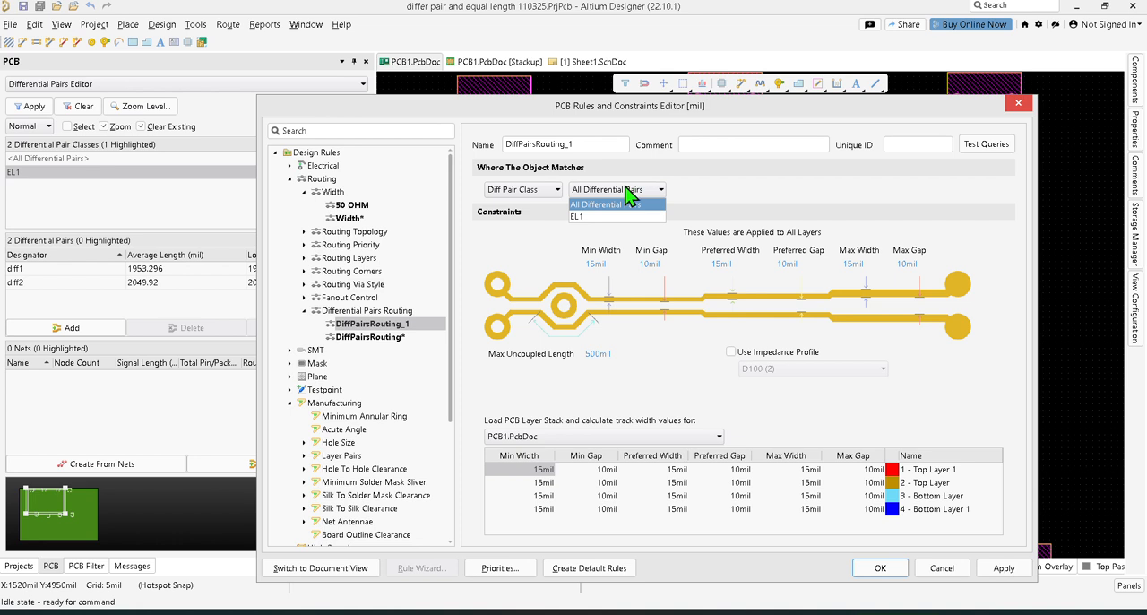
left_click(616, 216)
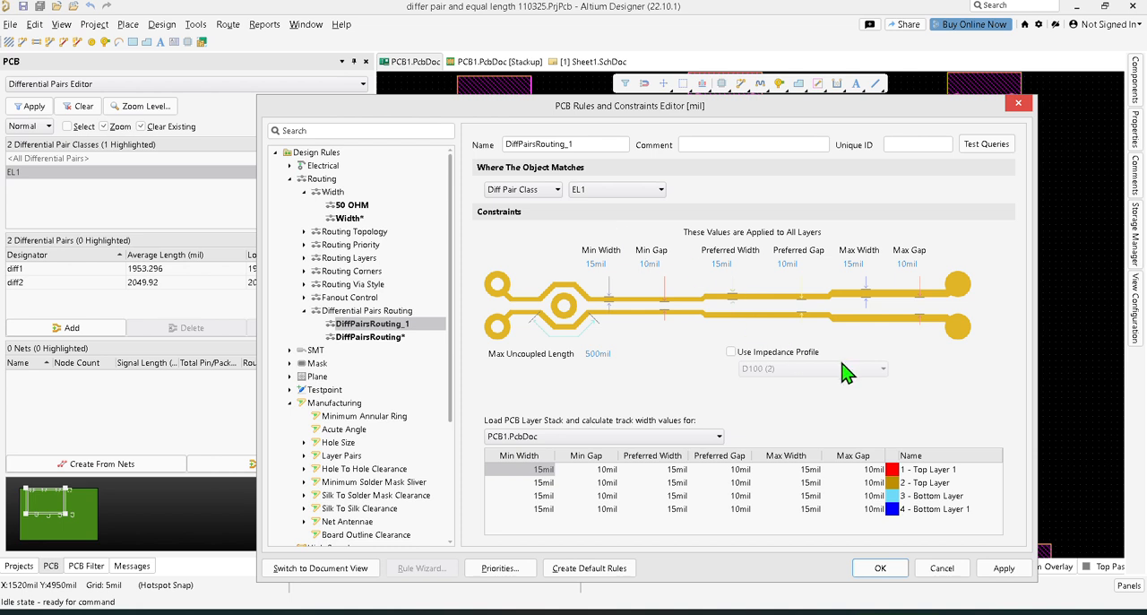
Step: Enable the D100 impedance profile on the new differential pair rule, apply the rule changes, and close the editor
left_click(731, 352)
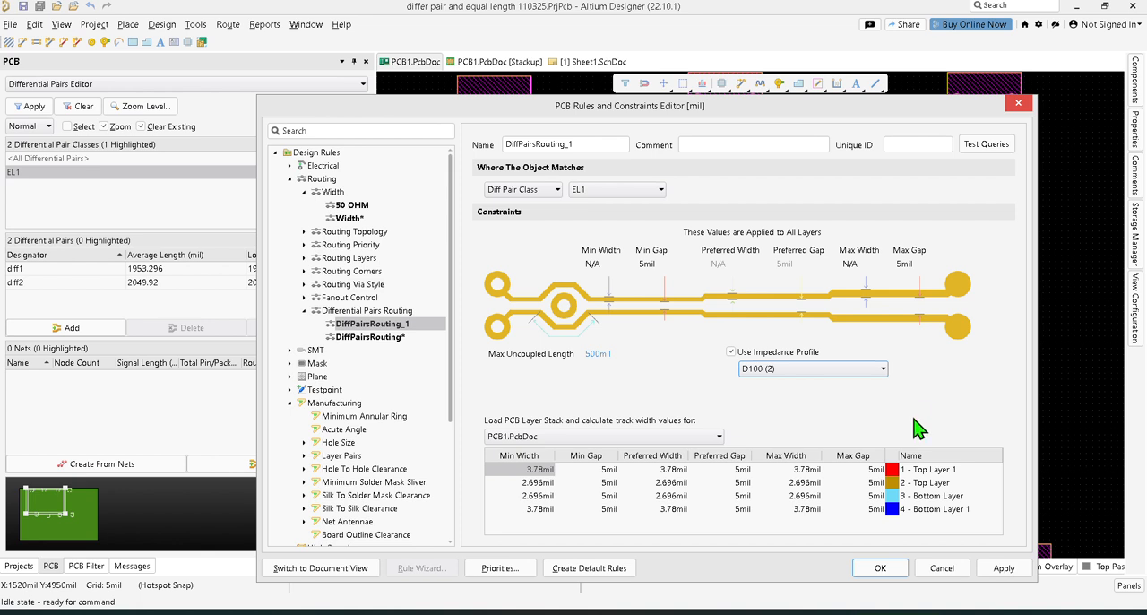
left_click(1004, 567)
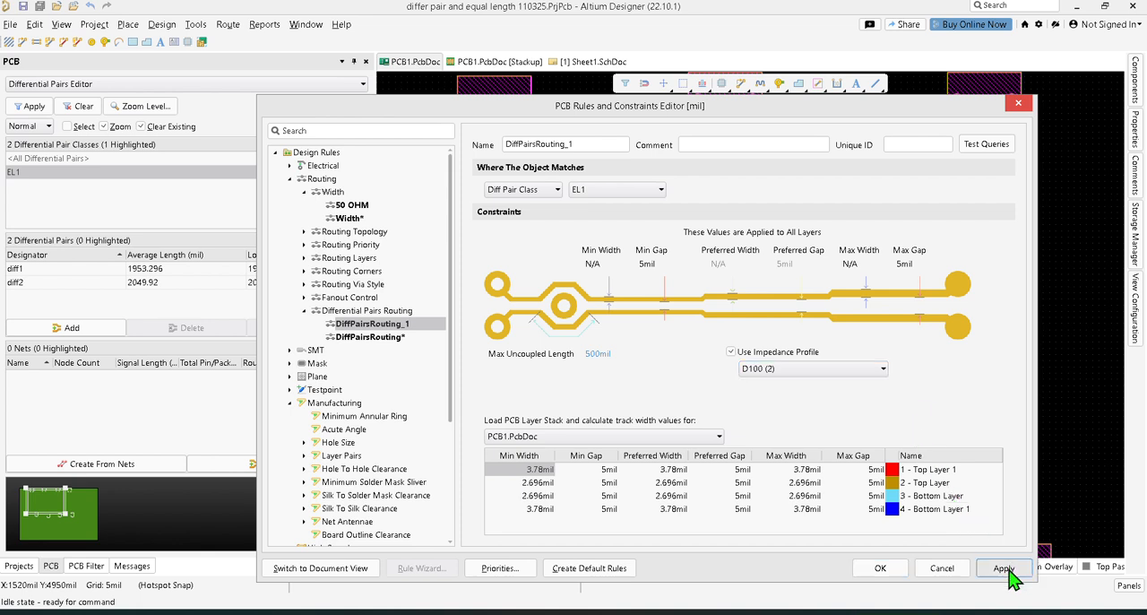
left_click(894, 573)
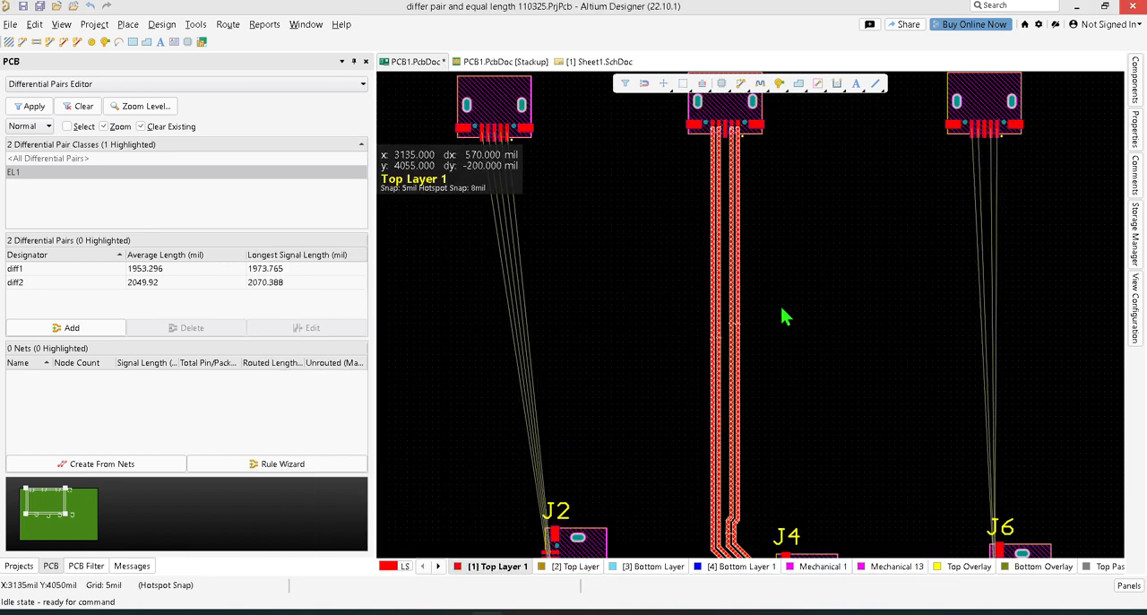